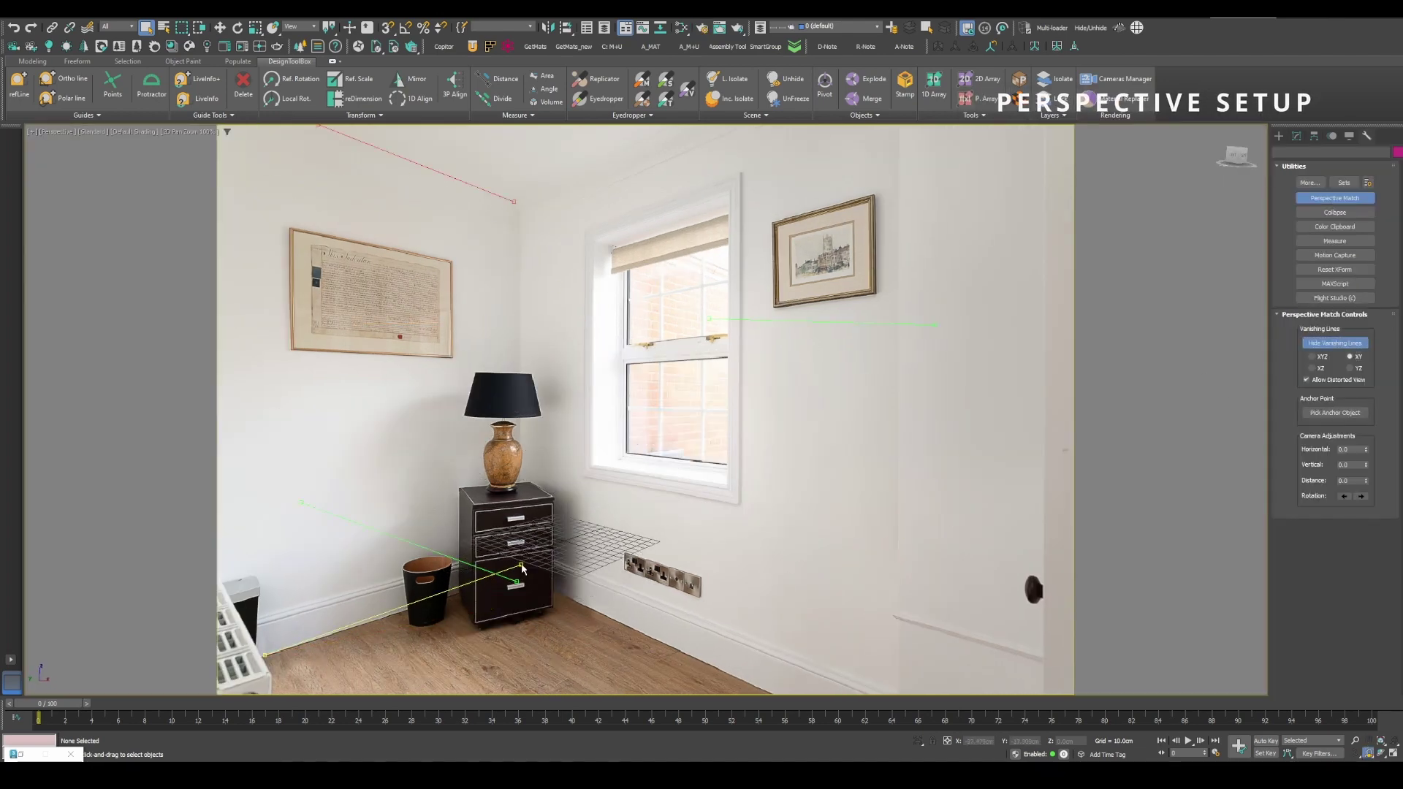
# Step: Align the lower green vanishing line with the floor edge along the window wall's skirting board
pyautogui.moveTo(786, 680); pyautogui.dragTo(762, 692)
pyautogui.scroll(4, 580, 616)
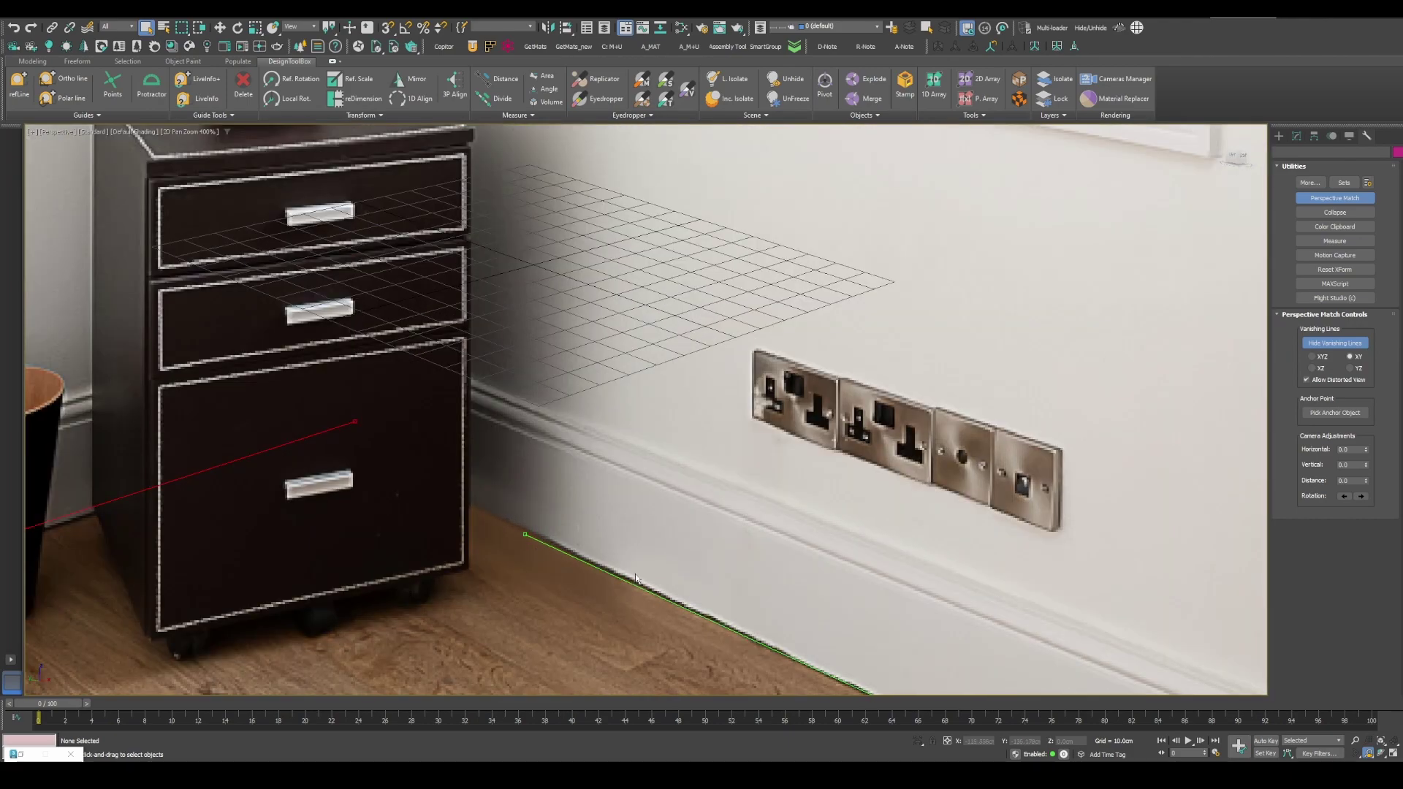
pyautogui.scroll(-1, 530, 545)
pyautogui.moveTo(530, 544); pyautogui.dragTo(394, 265, button='middle')
pyautogui.moveTo(393, 261); pyautogui.dragTo(353, 236)
pyautogui.scroll(-1, 358, 241)
pyautogui.moveTo(743, 394); pyautogui.dragTo(871, 456)
pyautogui.scroll(-3, 870, 458)
# Step: Align the upper green vanishing line with the ceiling edge above the window wall
pyautogui.moveTo(870, 457); pyautogui.dragTo(875, 614, button='middle')
pyautogui.scroll(5, 701, 242)
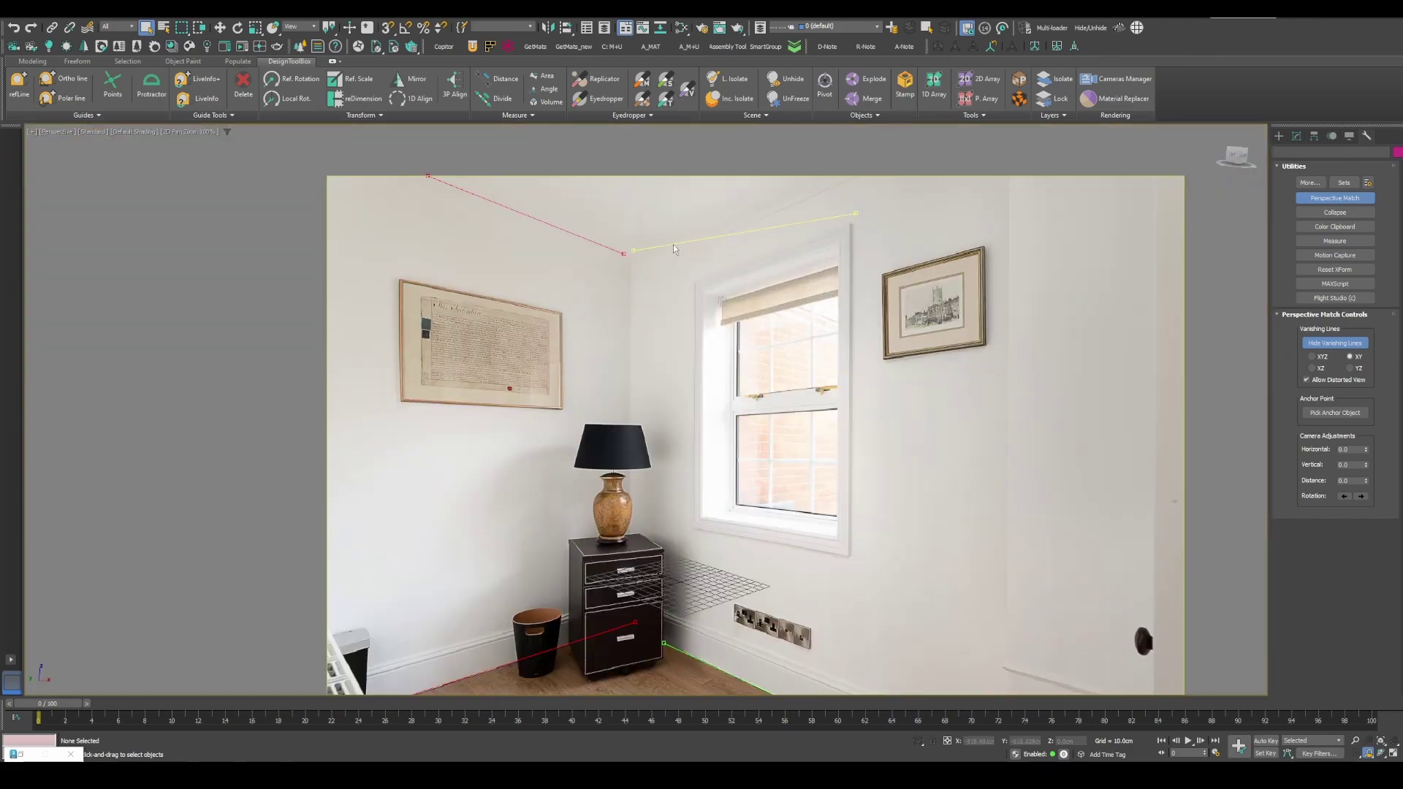
pyautogui.moveTo(661, 258); pyautogui.dragTo(657, 265)
pyautogui.scroll(-3, 657, 266)
pyautogui.scroll(2, 950, 201)
pyautogui.moveTo(951, 201); pyautogui.dragTo(809, 343, button='middle')
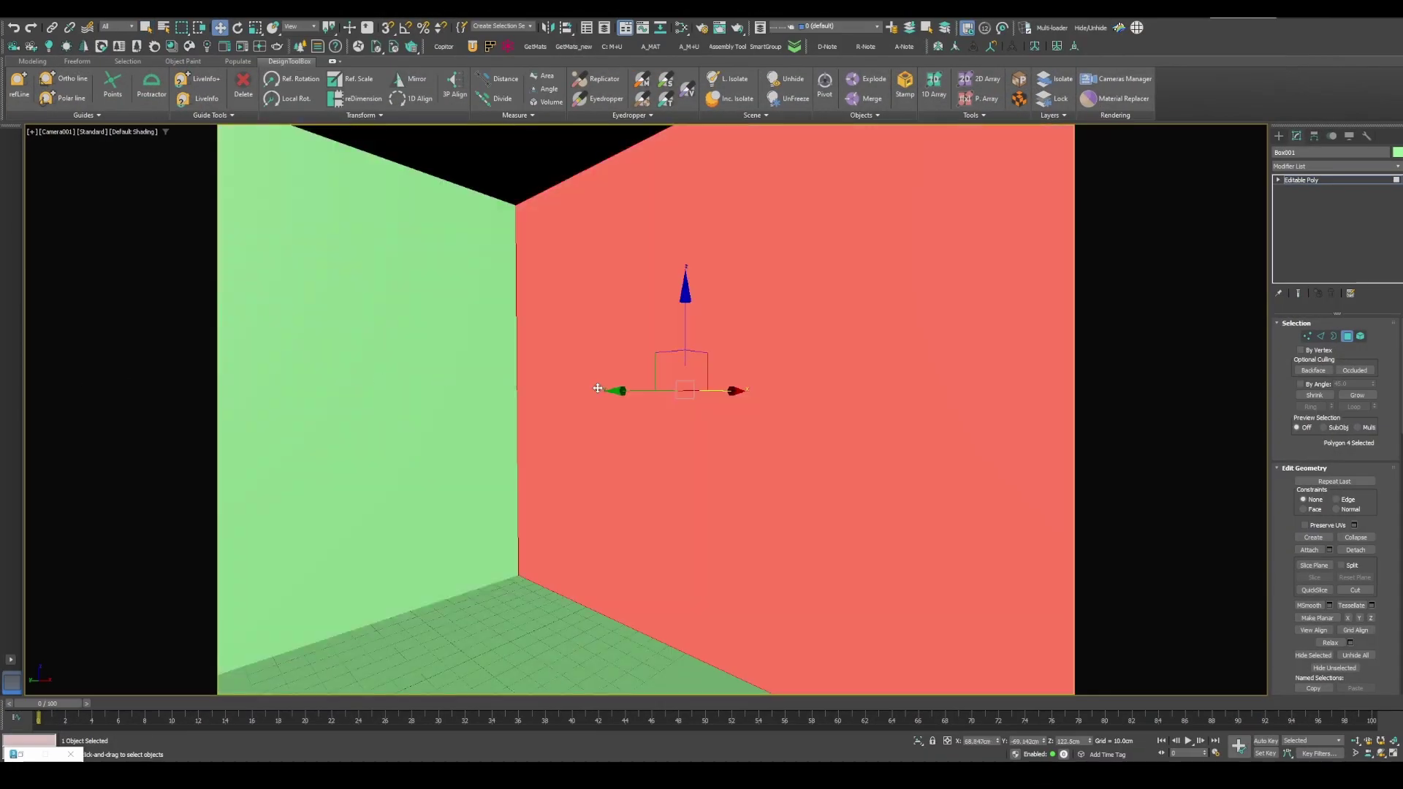
# Step: Delete the room box's ceiling polygon and display the model in wireframe over the photo
pyautogui.hotkey('ctrl', 'a')
pyautogui.click(483, 184)
pyautogui.press('Delete')
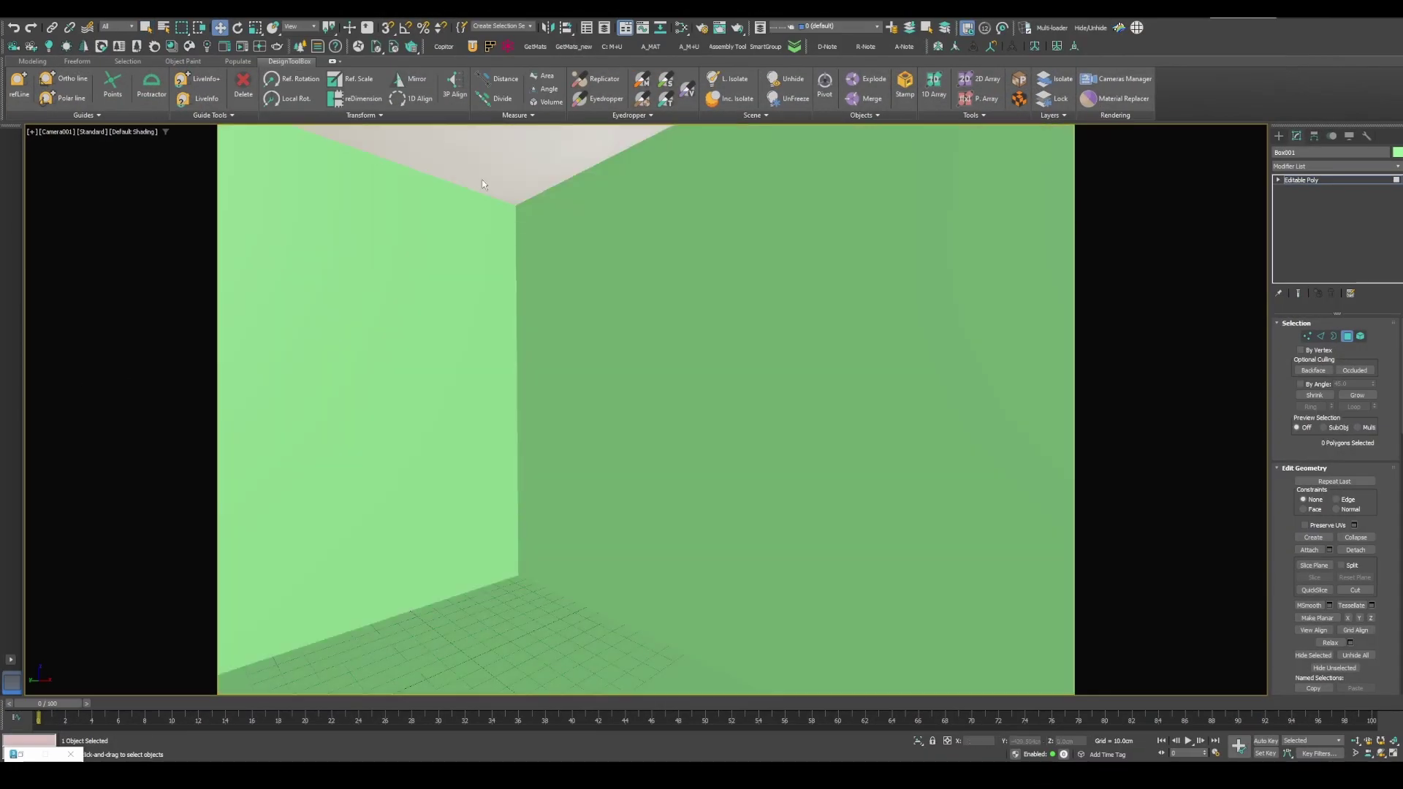
pyautogui.press('F3')
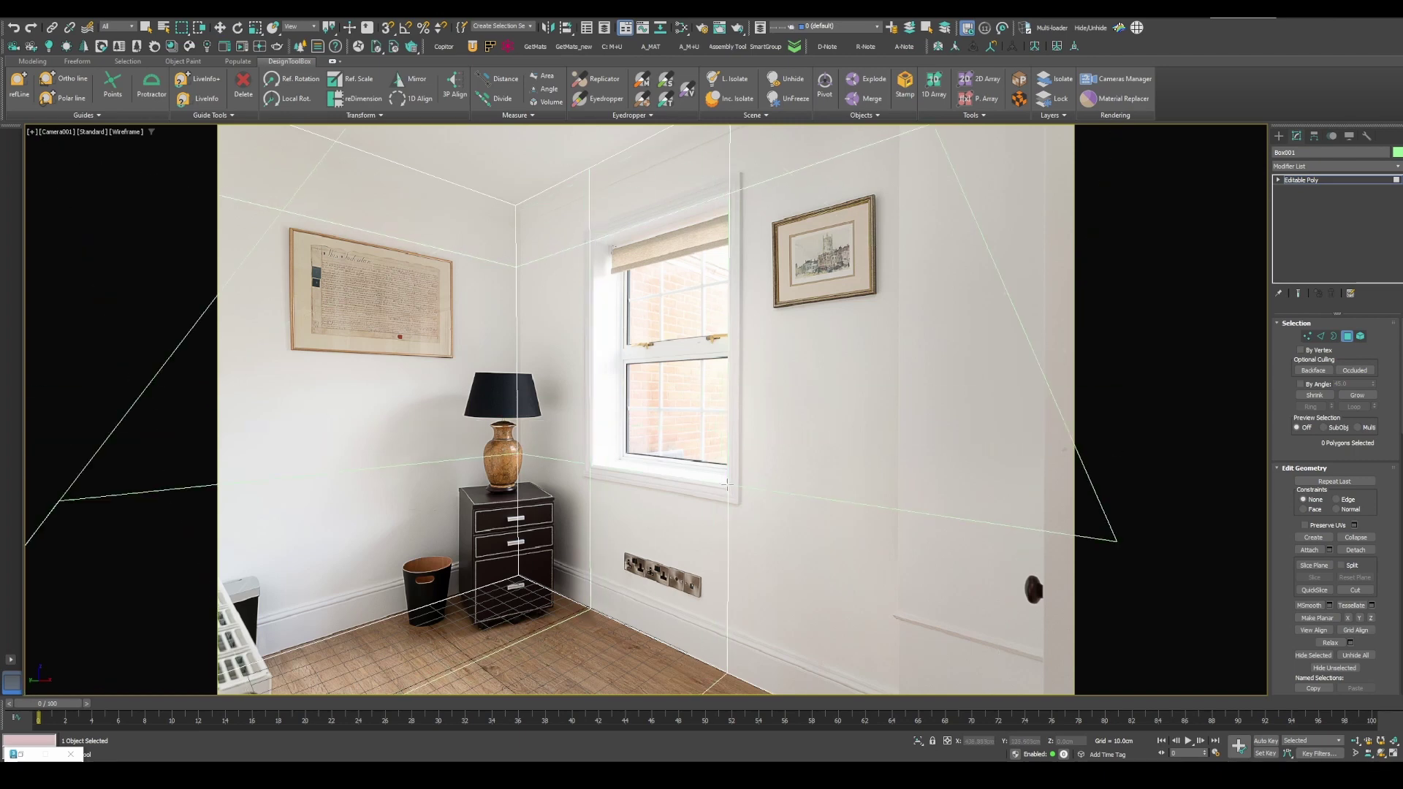
# Step: Delete the window polygon from the room box and extend the opening's border outwards to form the window reveal
pyautogui.press('w')
pyautogui.click(625, 356)
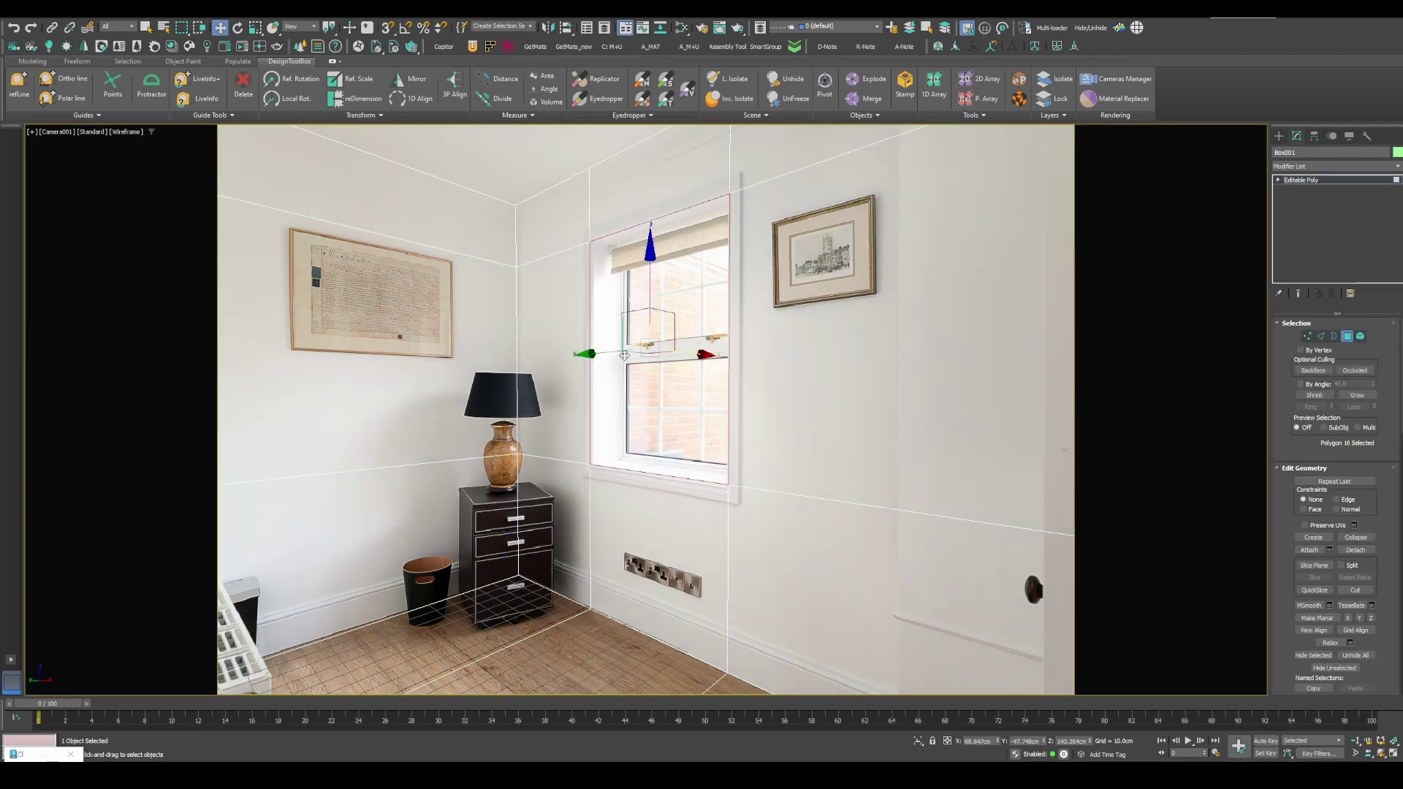
pyautogui.press('3')
pyautogui.click(729, 364)
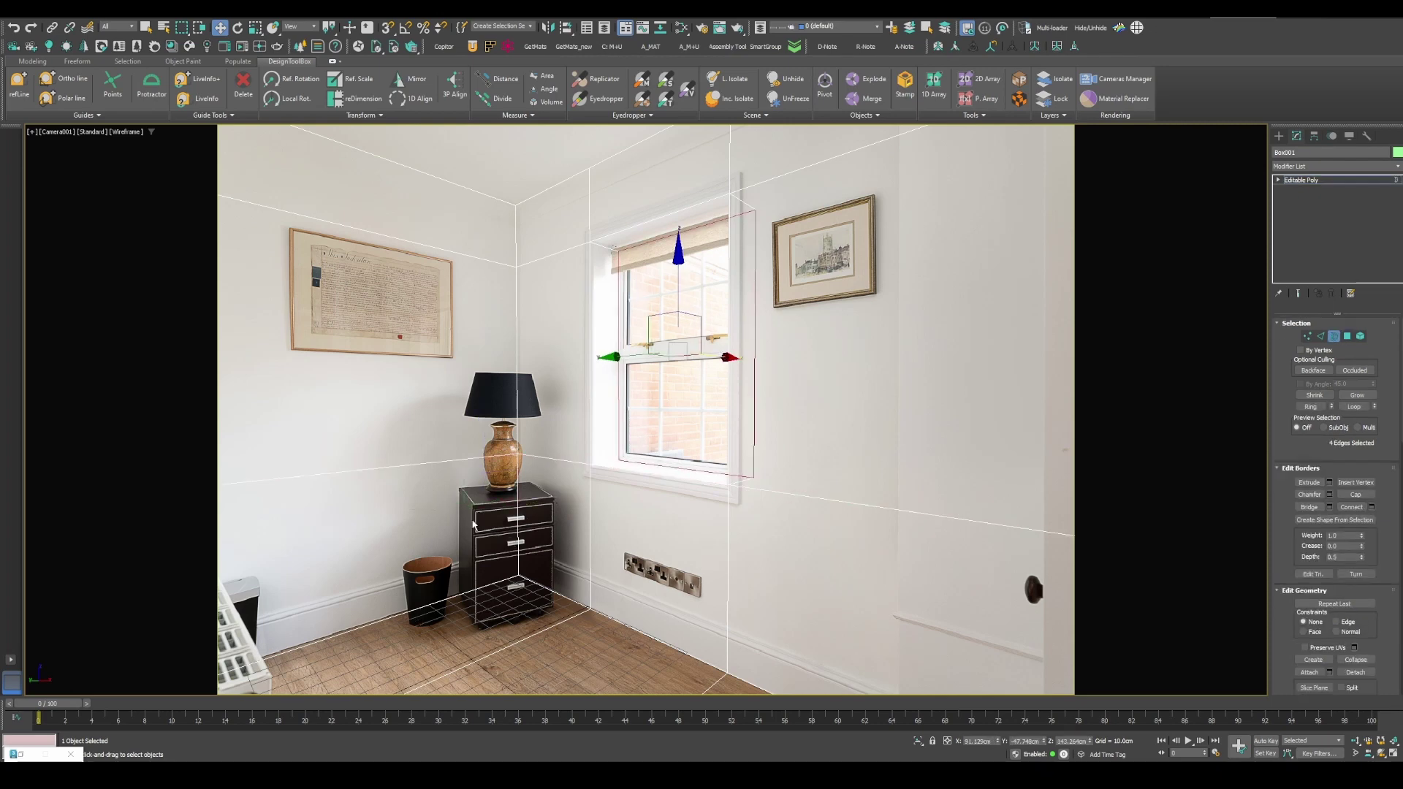
pyautogui.press('3')
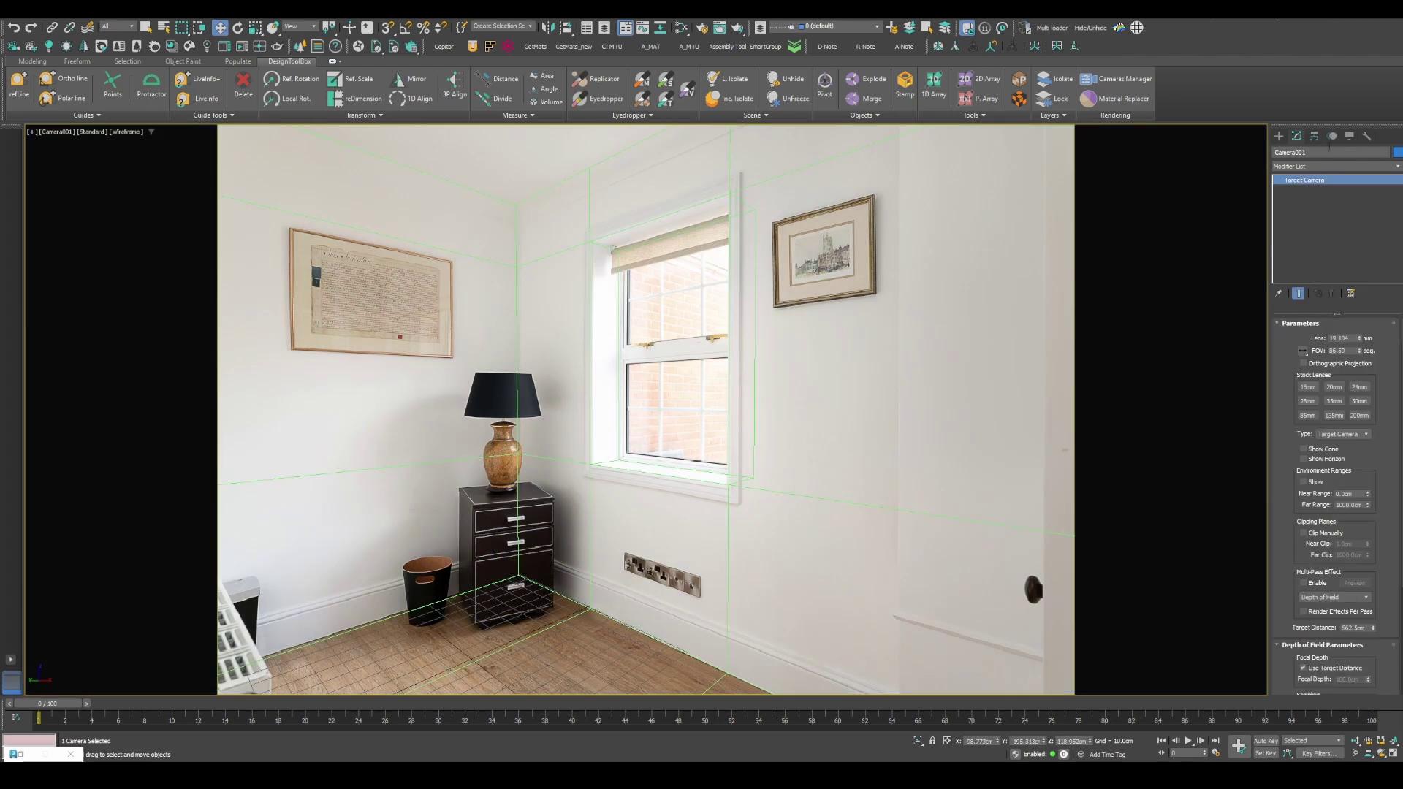
# Step: Anchor Perspective Match to Box001 and fine-tune the camera's vertical adjustment
pyautogui.click(1367, 136)
pyautogui.click(1336, 343)
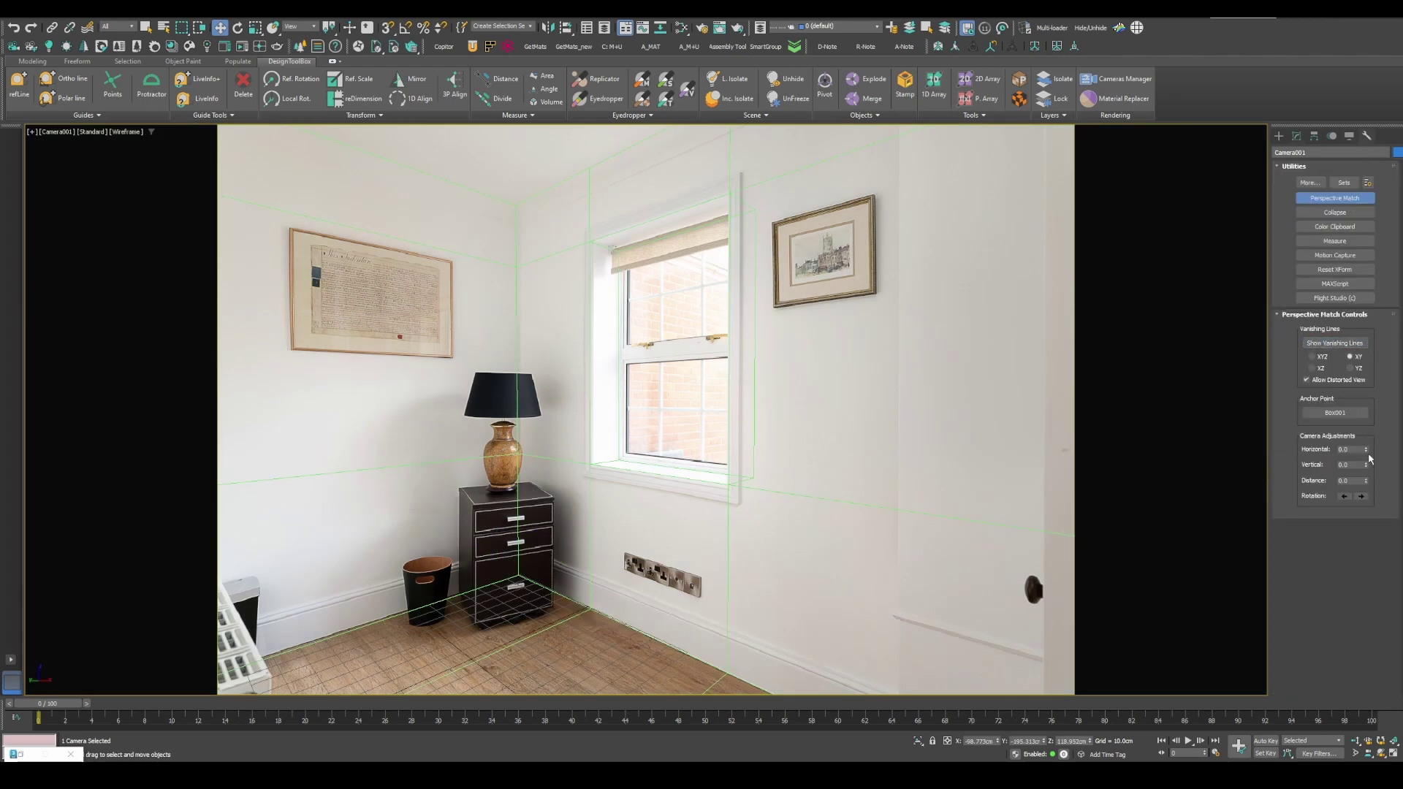
pyautogui.moveTo(1368, 468); pyautogui.dragTo(1366, 465)
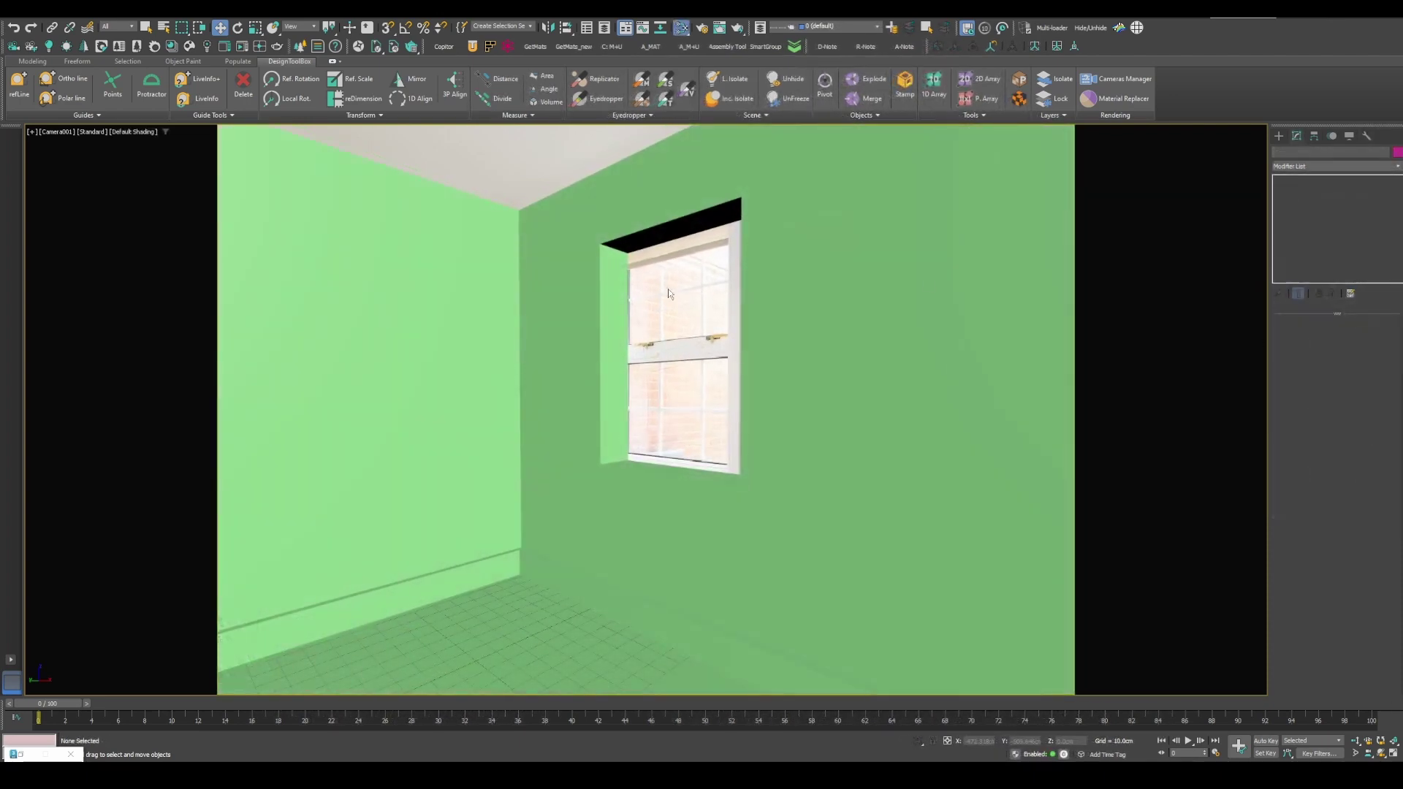
# Step: Bring the office photo bitmap into the Slate Material Editor and add a CoronaShadowCatcherMtl material
pyautogui.press('m')
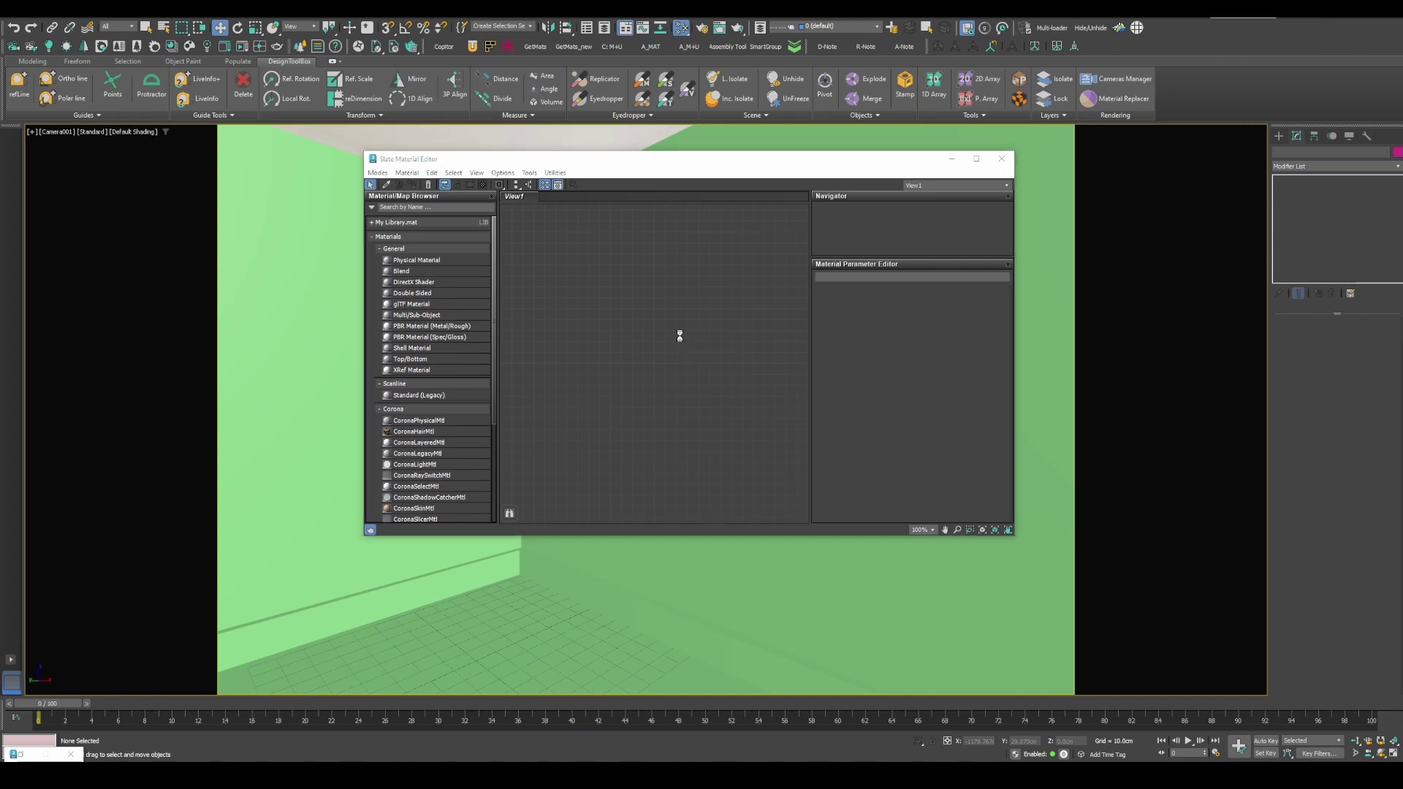
pyautogui.click(380, 249)
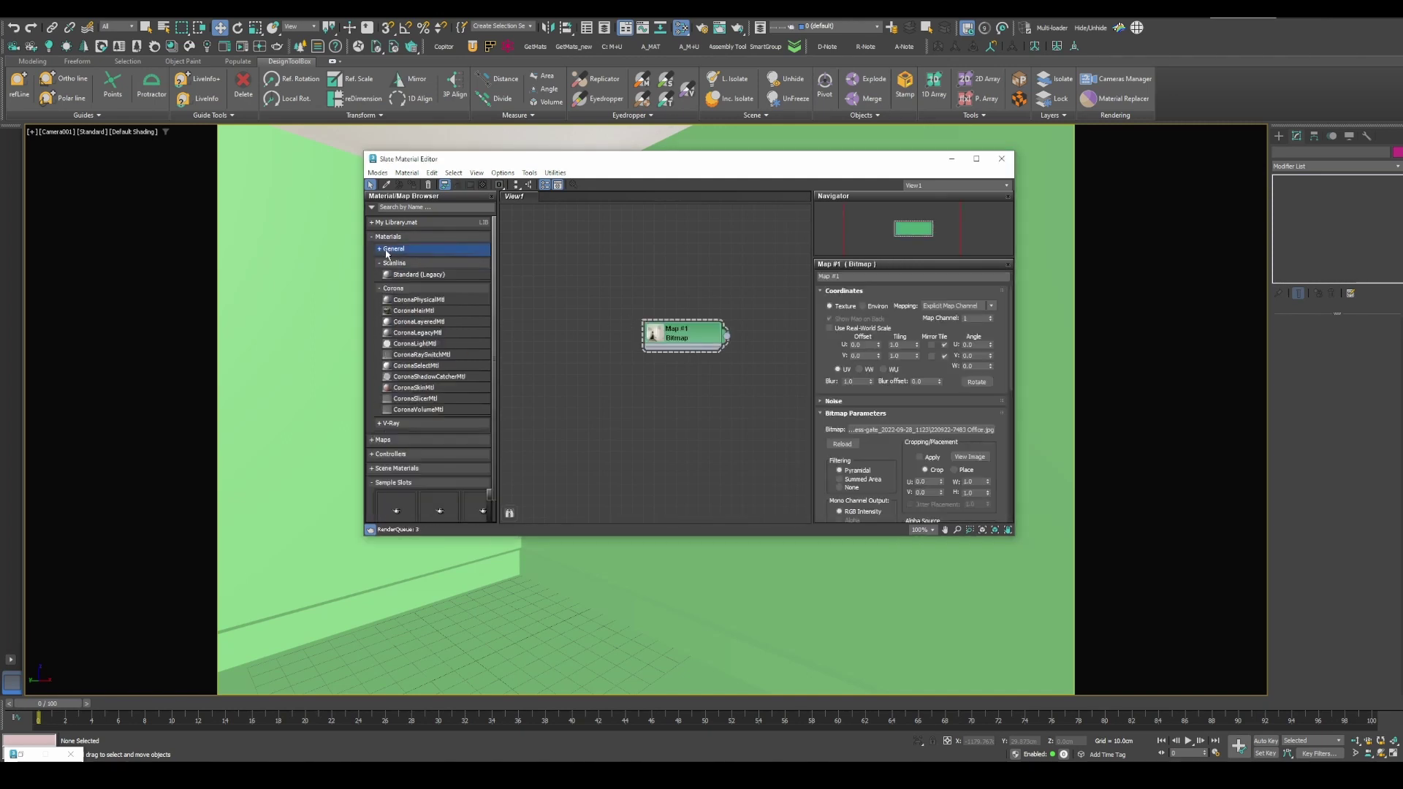
pyautogui.doubleClick(421, 377)
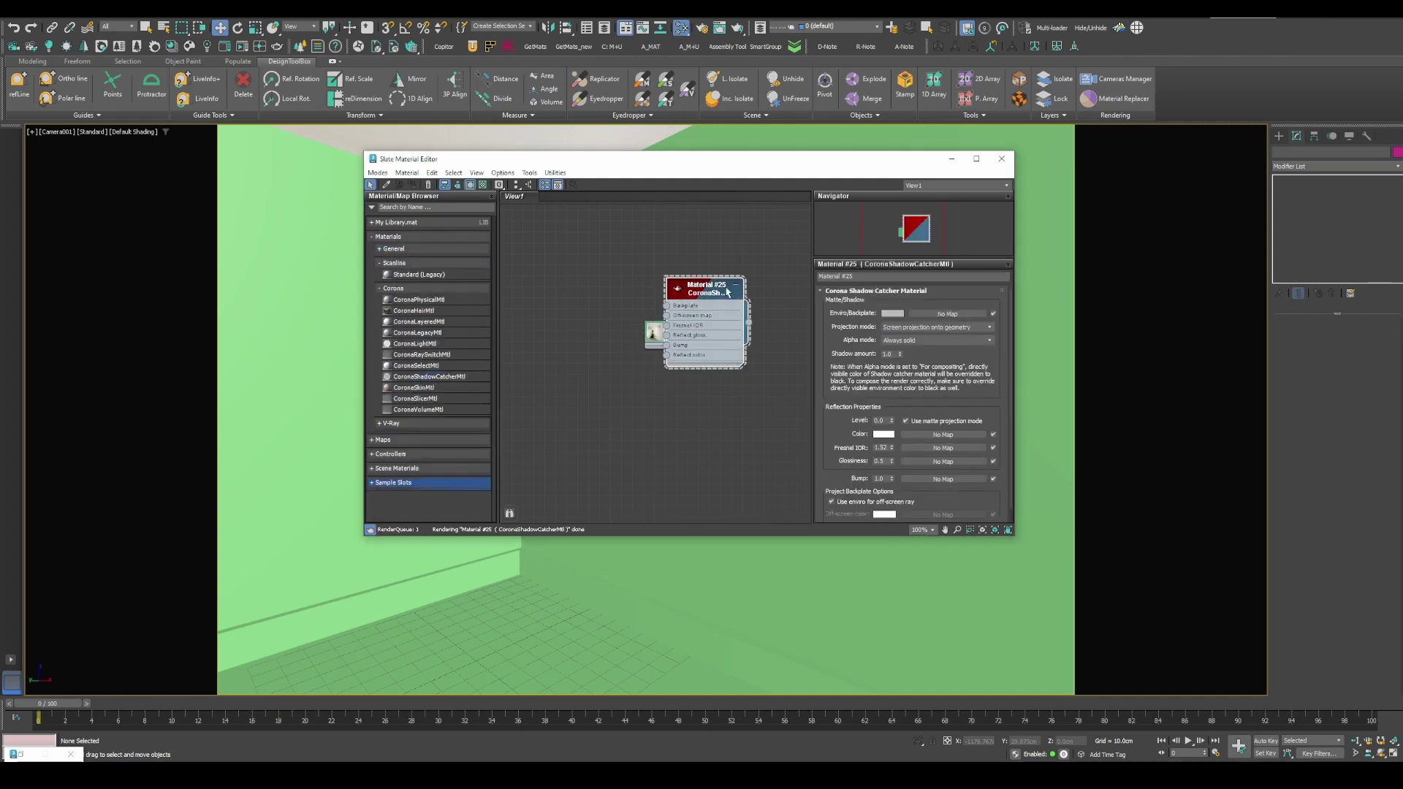
# Step: Space out the nodes and set the shadow catcher to Enviro projection onto geometry with alpha mode Always transparent
pyautogui.moveTo(1020, 542); pyautogui.dragTo(1120, 597)
pyautogui.moveTo(706, 290); pyautogui.dragTo(771, 311)
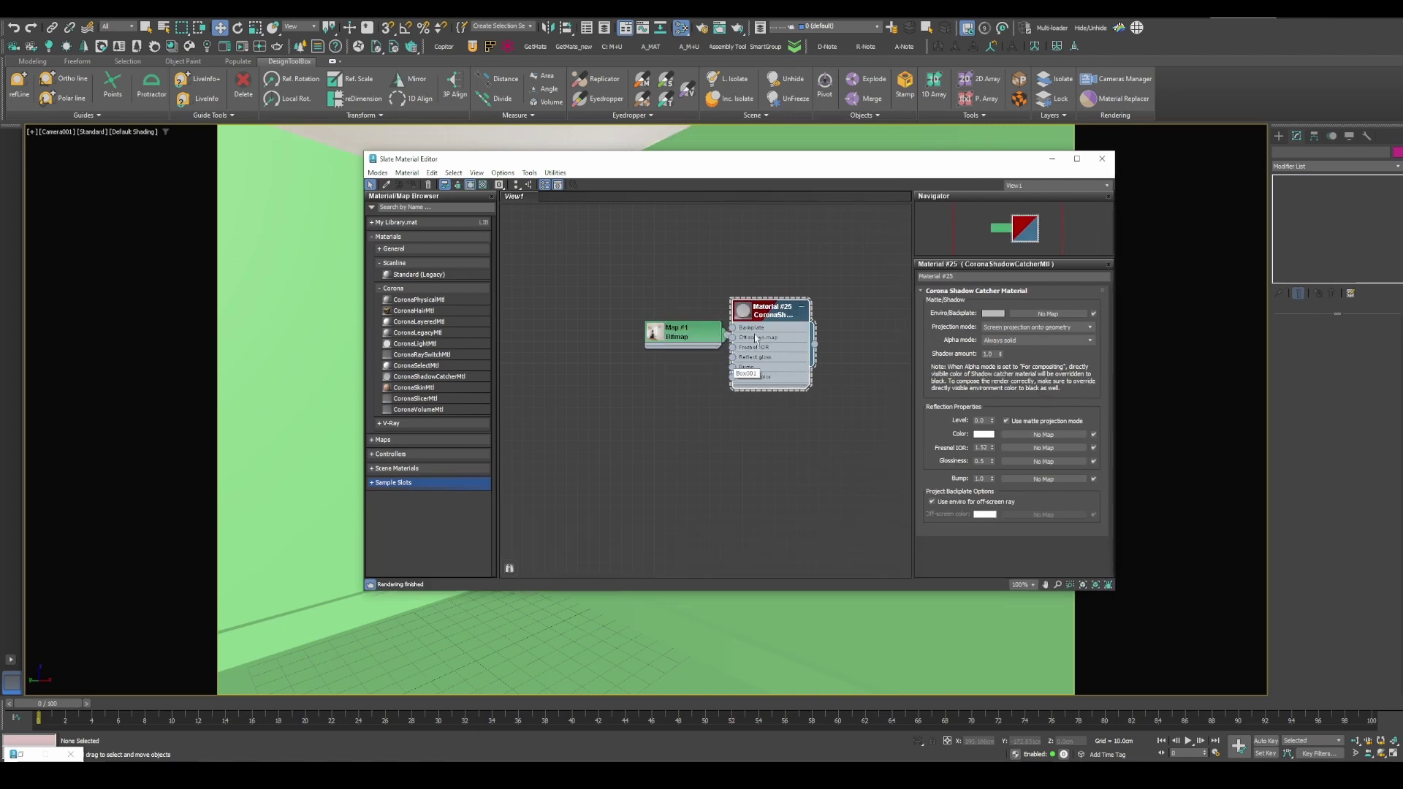
pyautogui.moveTo(688, 330); pyautogui.dragTo(555, 318)
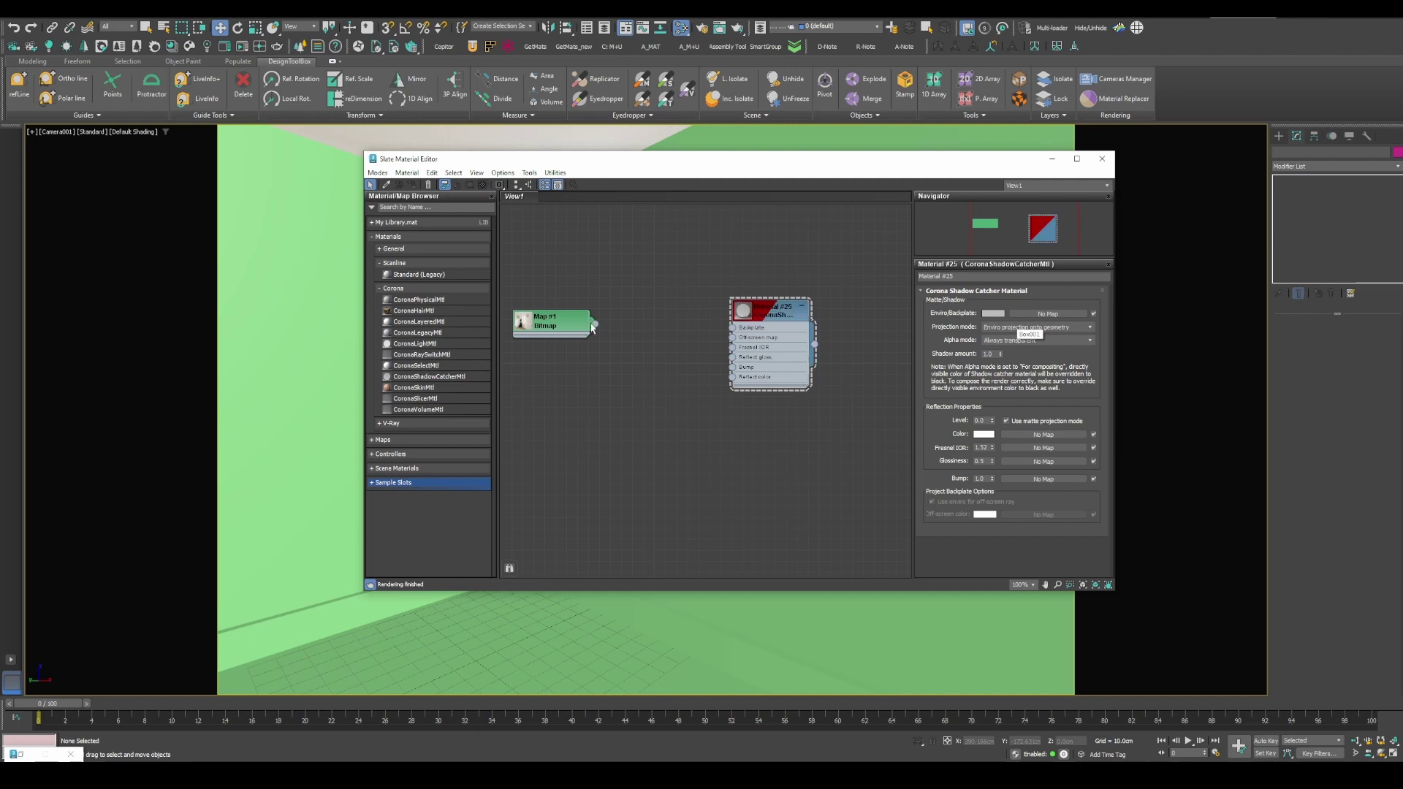
pyautogui.moveTo(594, 324); pyautogui.dragTo(624, 327)
pyautogui.moveTo(649, 358)
pyautogui.moveTo(738, 384)
pyautogui.click(830, 582)
pyautogui.click(653, 335)
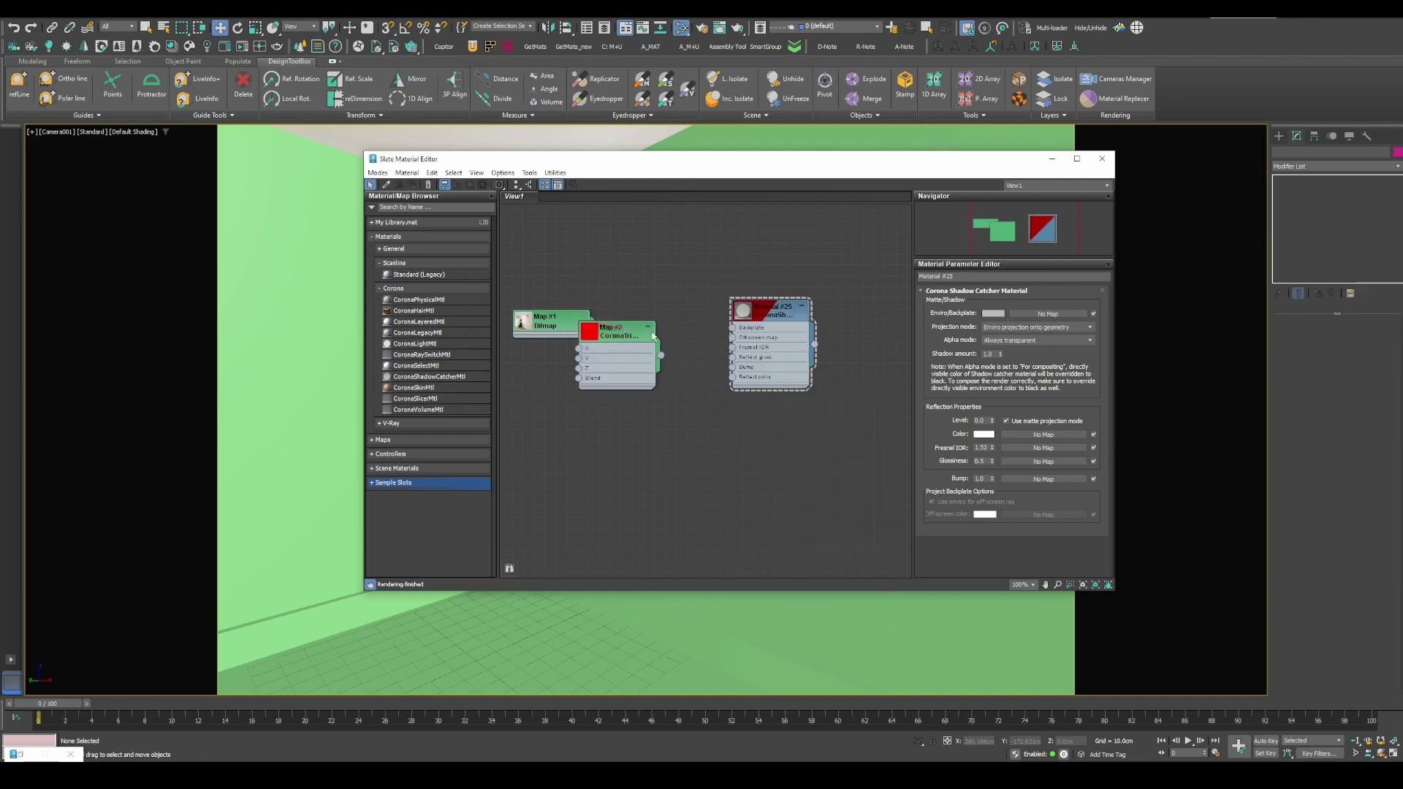
pyautogui.doubleClick(638, 324)
pyautogui.press('Delete')
# Step: Insert a CoronaTonemapControl map between the photo bitmap and the shadow catcher's Backplate and Offscreen map inputs
pyautogui.rightClick(585, 265)
pyautogui.moveTo(622, 297)
pyautogui.moveTo(736, 334)
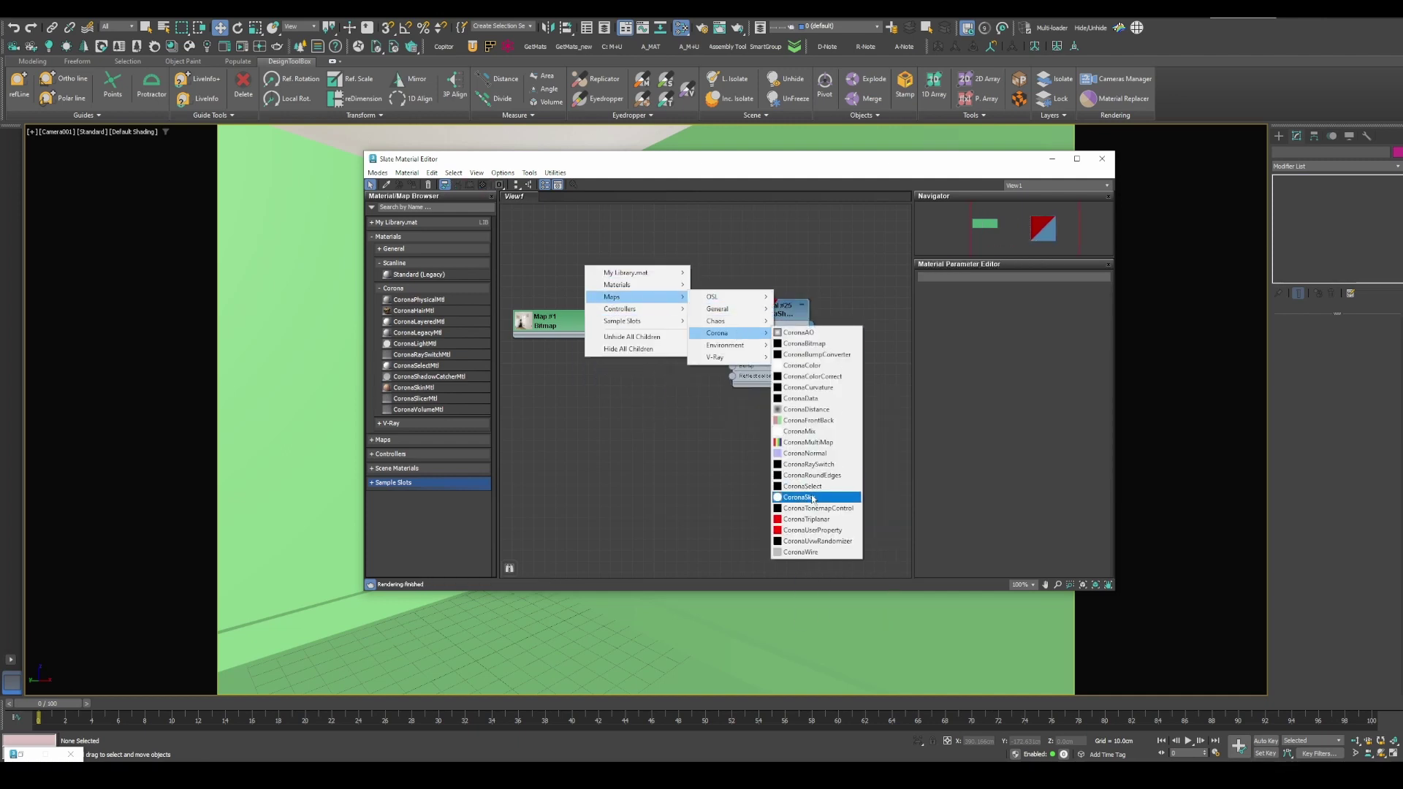
pyautogui.click(817, 508)
pyautogui.moveTo(581, 268); pyautogui.dragTo(662, 311)
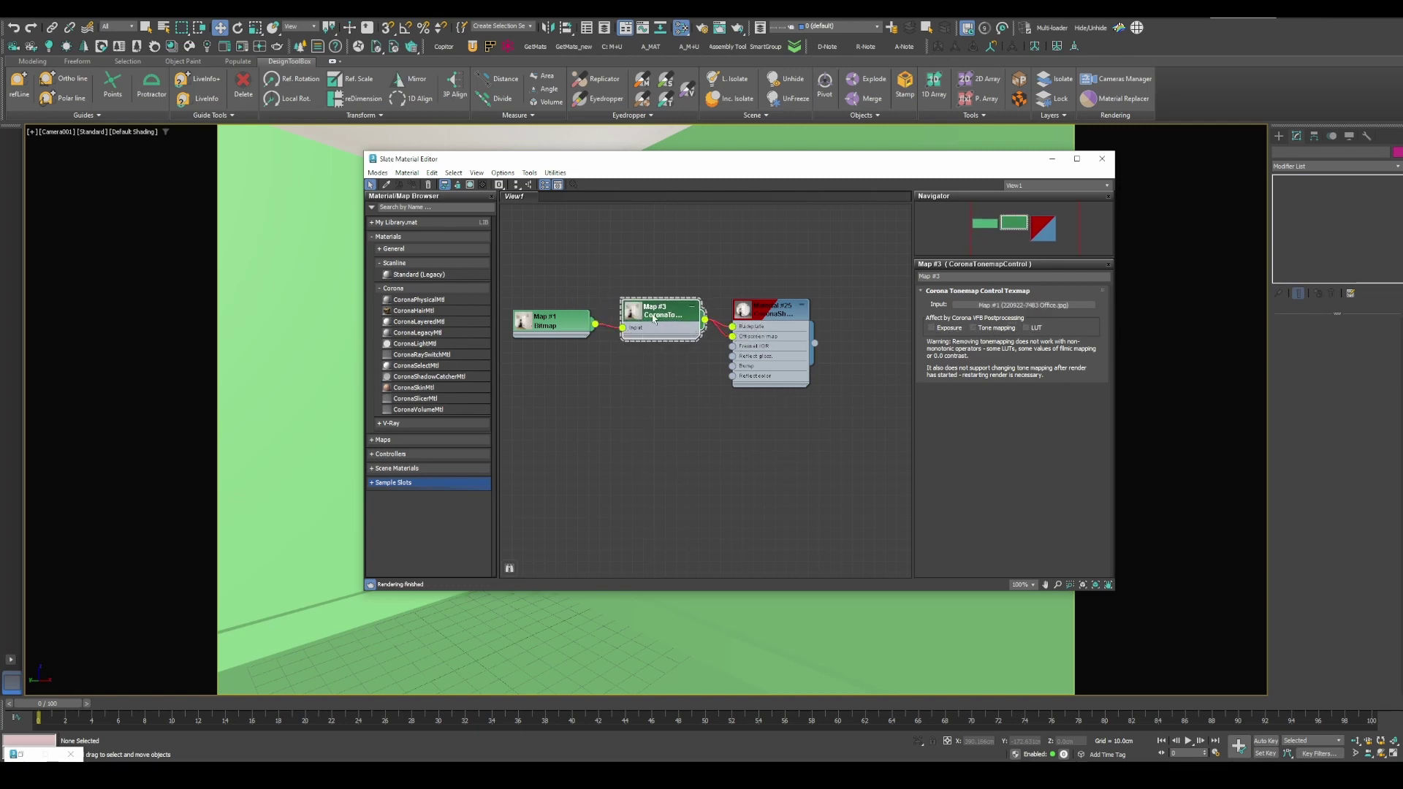
# Step: Assign the CoronaTonemapControl map as the scene's environment map in the Environment and Effects settings
pyautogui.press('8')
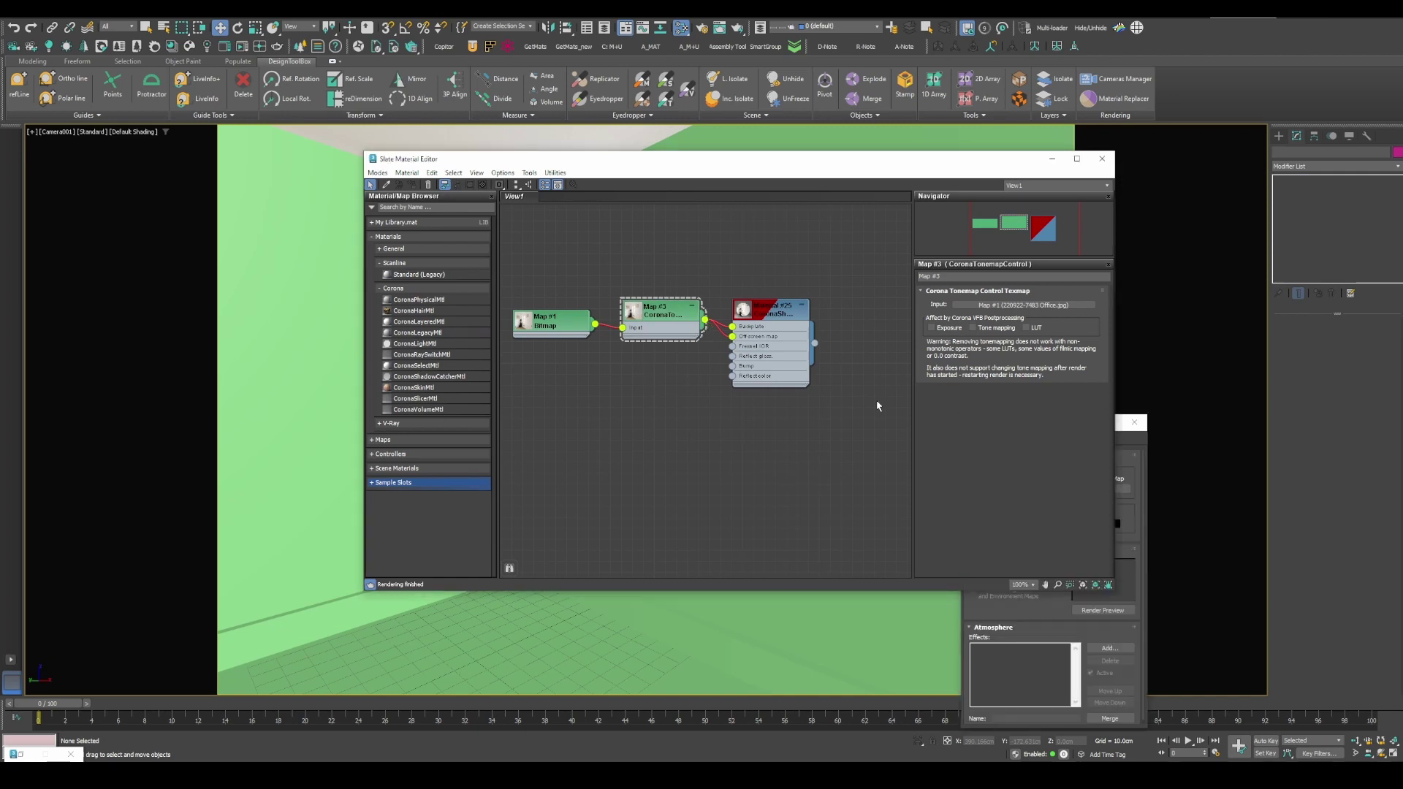
pyautogui.click(1118, 429)
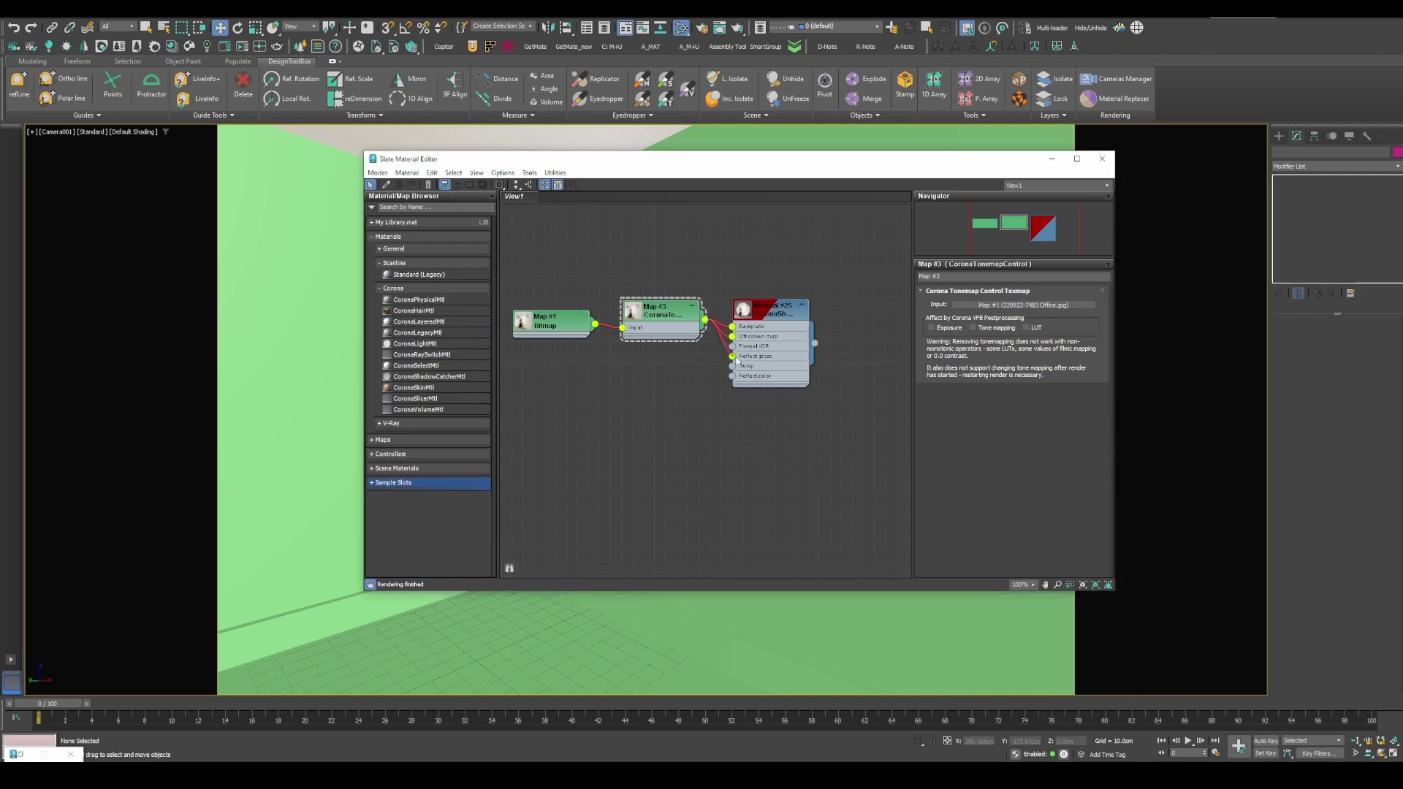
pyautogui.moveTo(736, 360); pyautogui.dragTo(732, 356)
pyautogui.click(664, 428)
pyautogui.press('8')
pyautogui.moveTo(783, 159); pyautogui.dragTo(610, 171)
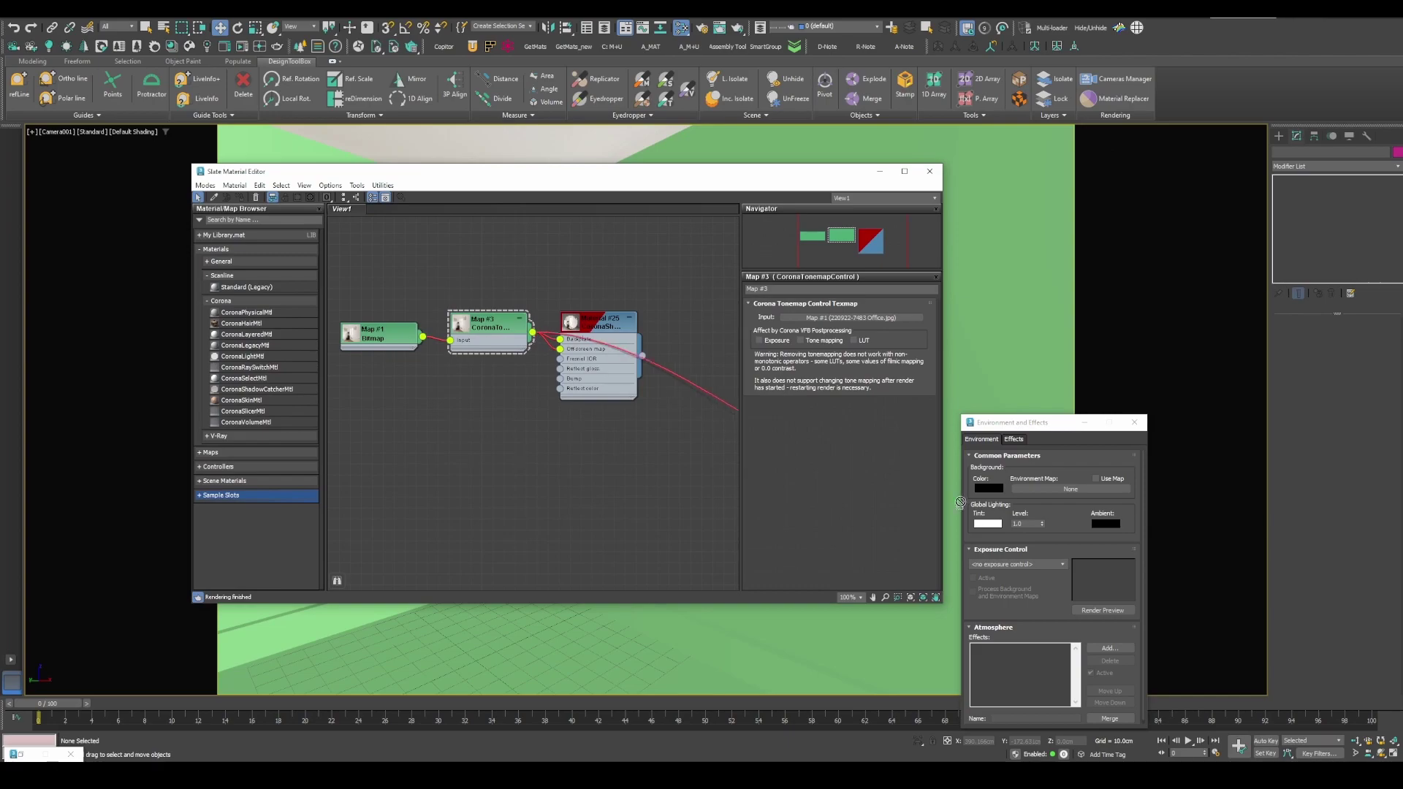
pyautogui.moveTo(961, 502); pyautogui.dragTo(1038, 489)
pyautogui.click(1135, 426)
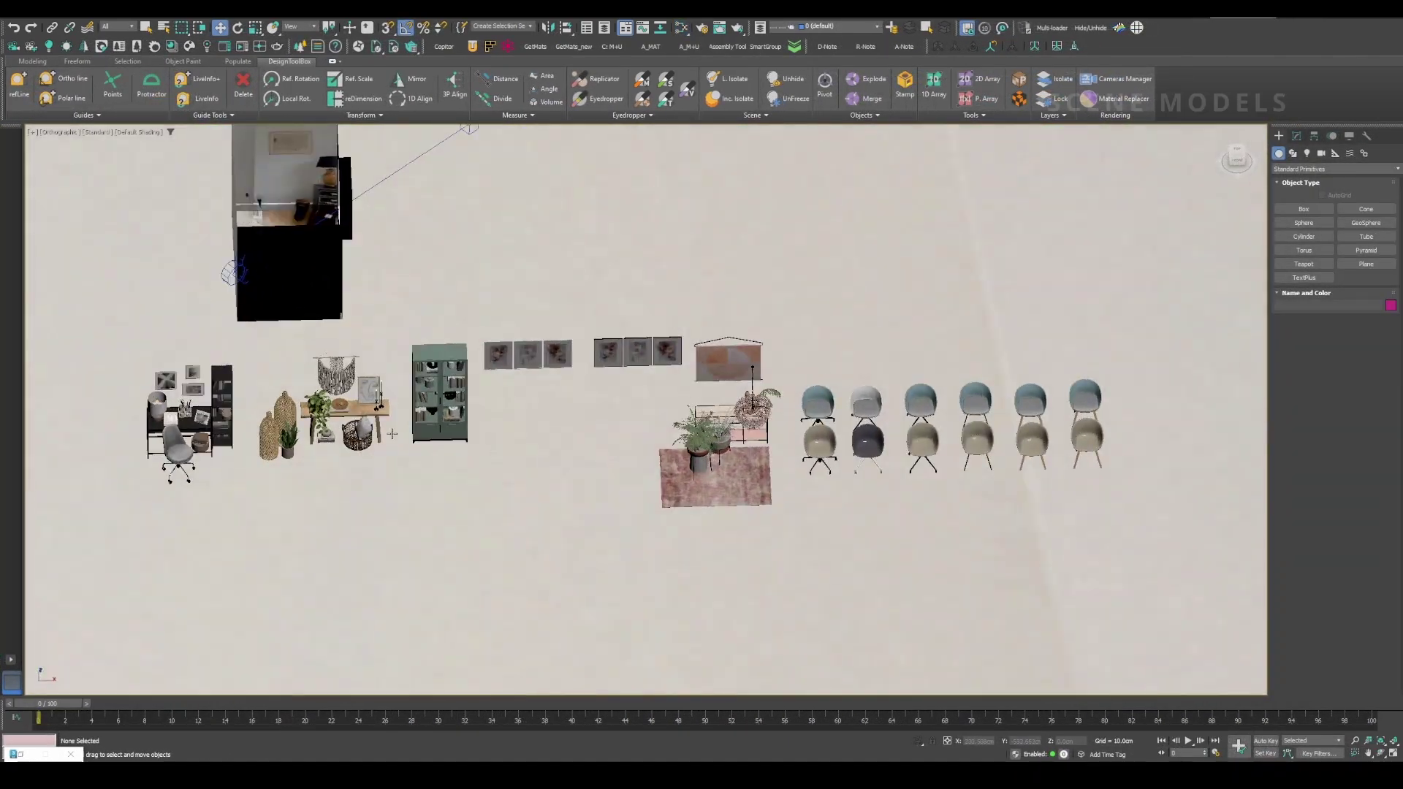
# Step: Examine the furniture and decor models laid out beside the room, from the desk set to the row of chairs
pyautogui.scroll(5, 441, 411)
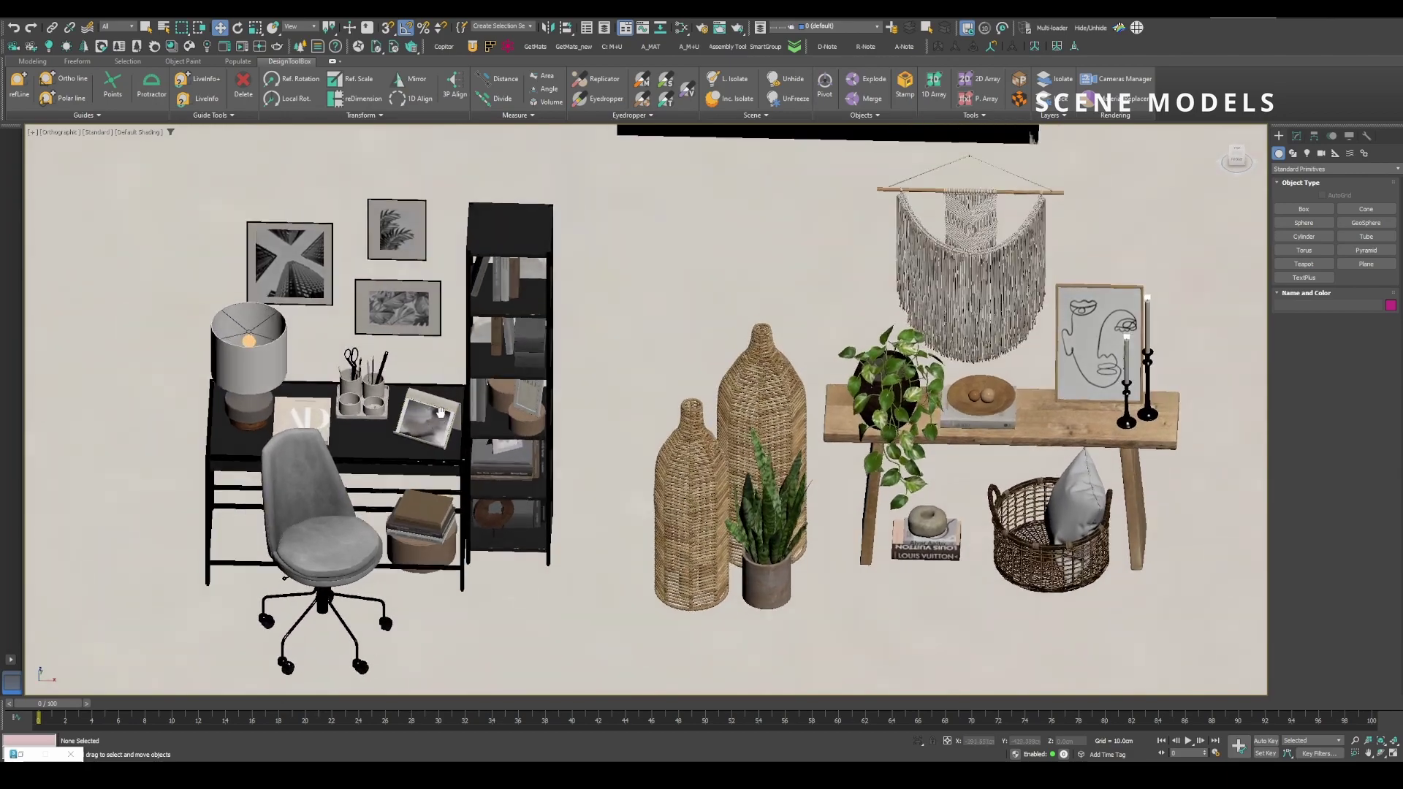
pyautogui.moveTo(441, 413); pyautogui.dragTo(451, 395, button='middle')
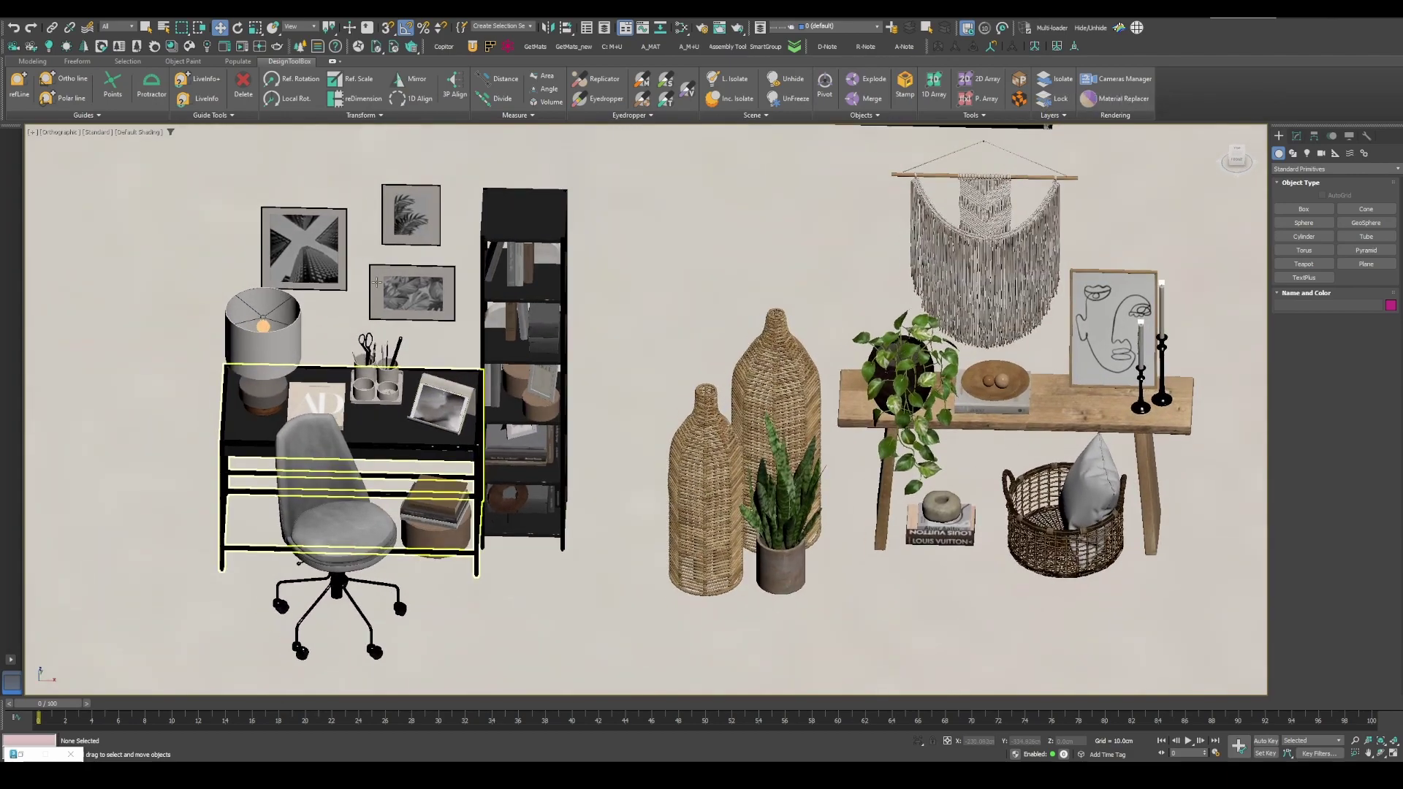
pyautogui.moveTo(1042, 474); pyautogui.dragTo(706, 459, button='middle')
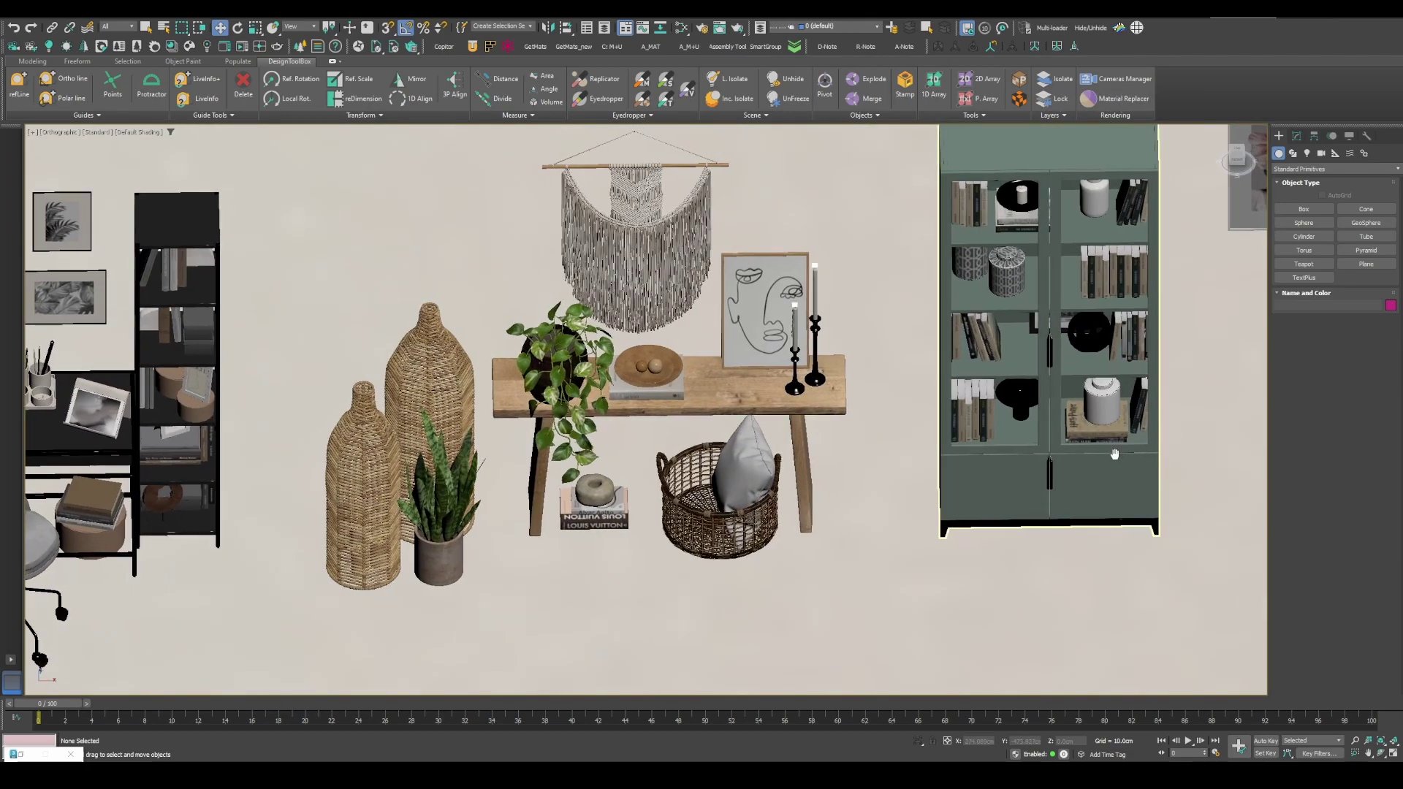
pyautogui.moveTo(1115, 454); pyautogui.dragTo(522, 542, button='middle')
pyautogui.moveTo(1133, 646); pyautogui.dragTo(714, 617, button='middle')
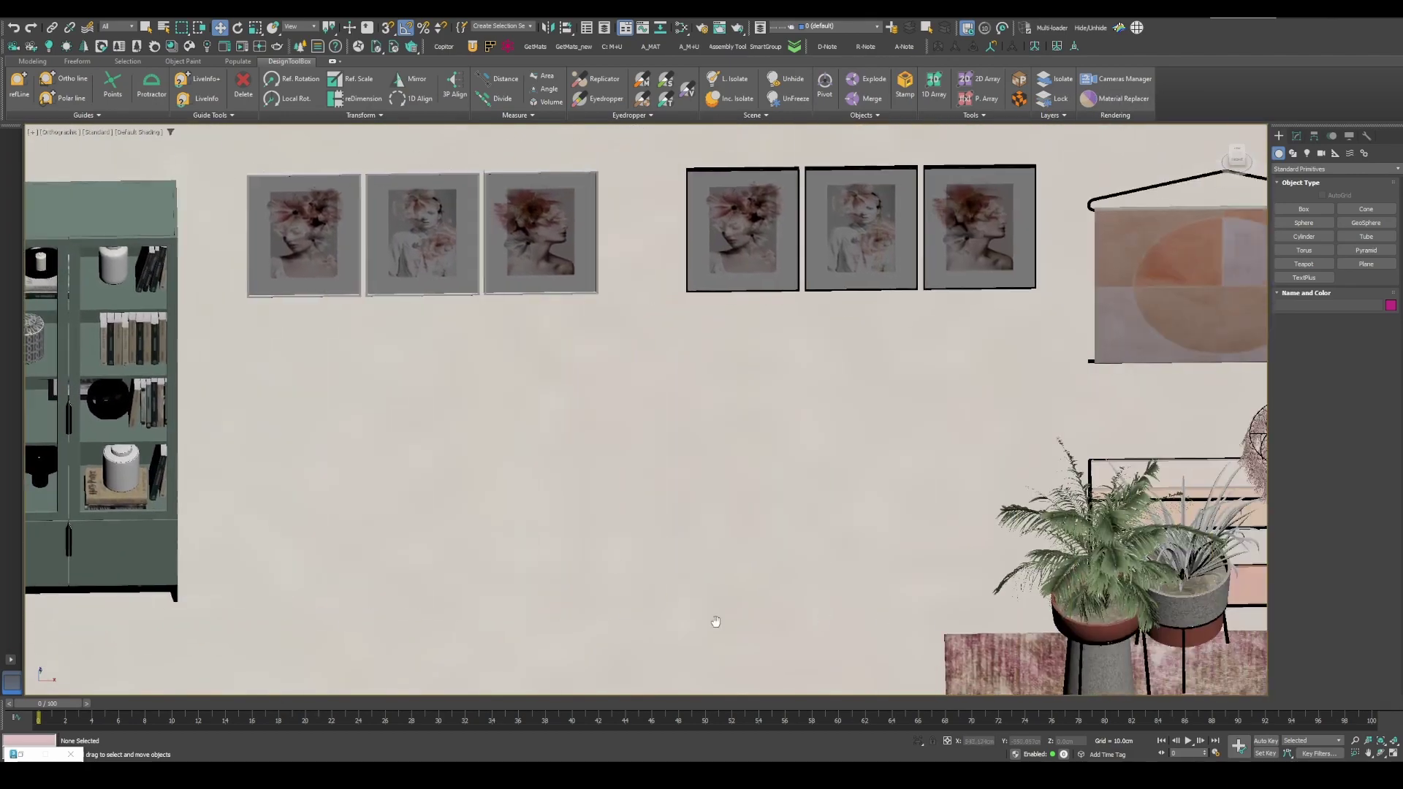
pyautogui.moveTo(1053, 621); pyautogui.dragTo(689, 505, button='middle')
pyautogui.scroll(-2, 695, 494)
pyautogui.moveTo(690, 505); pyautogui.dragTo(626, 476, button='middle')
pyautogui.scroll(-1, 804, 465)
pyautogui.keyDown('alt'); pyautogui.moveTo(805, 465); pyautogui.dragTo(807, 470, button='middle'); pyautogui.keyUp('alt')
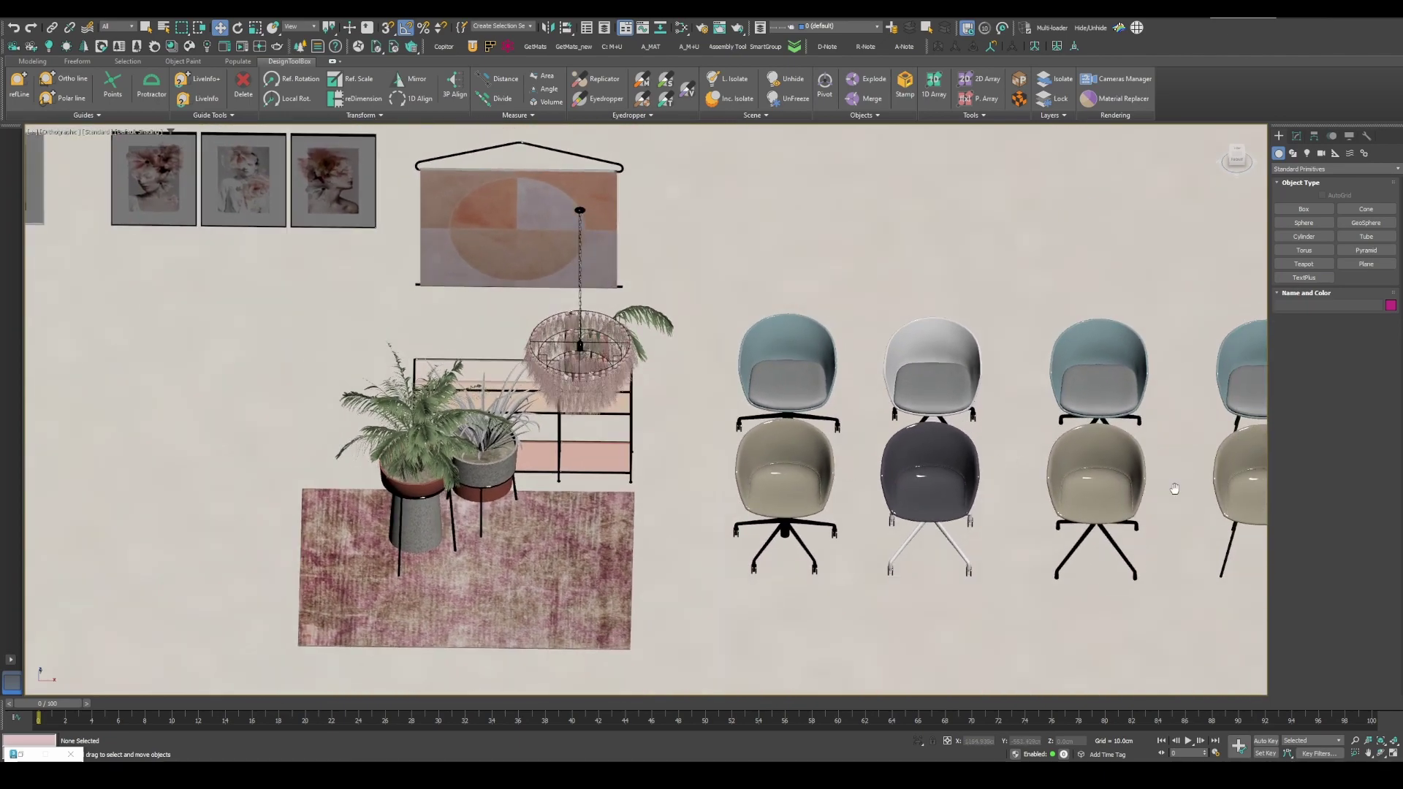
pyautogui.moveTo(1175, 489); pyautogui.dragTo(588, 490, button='middle')
pyautogui.scroll(-4, 658, 504)
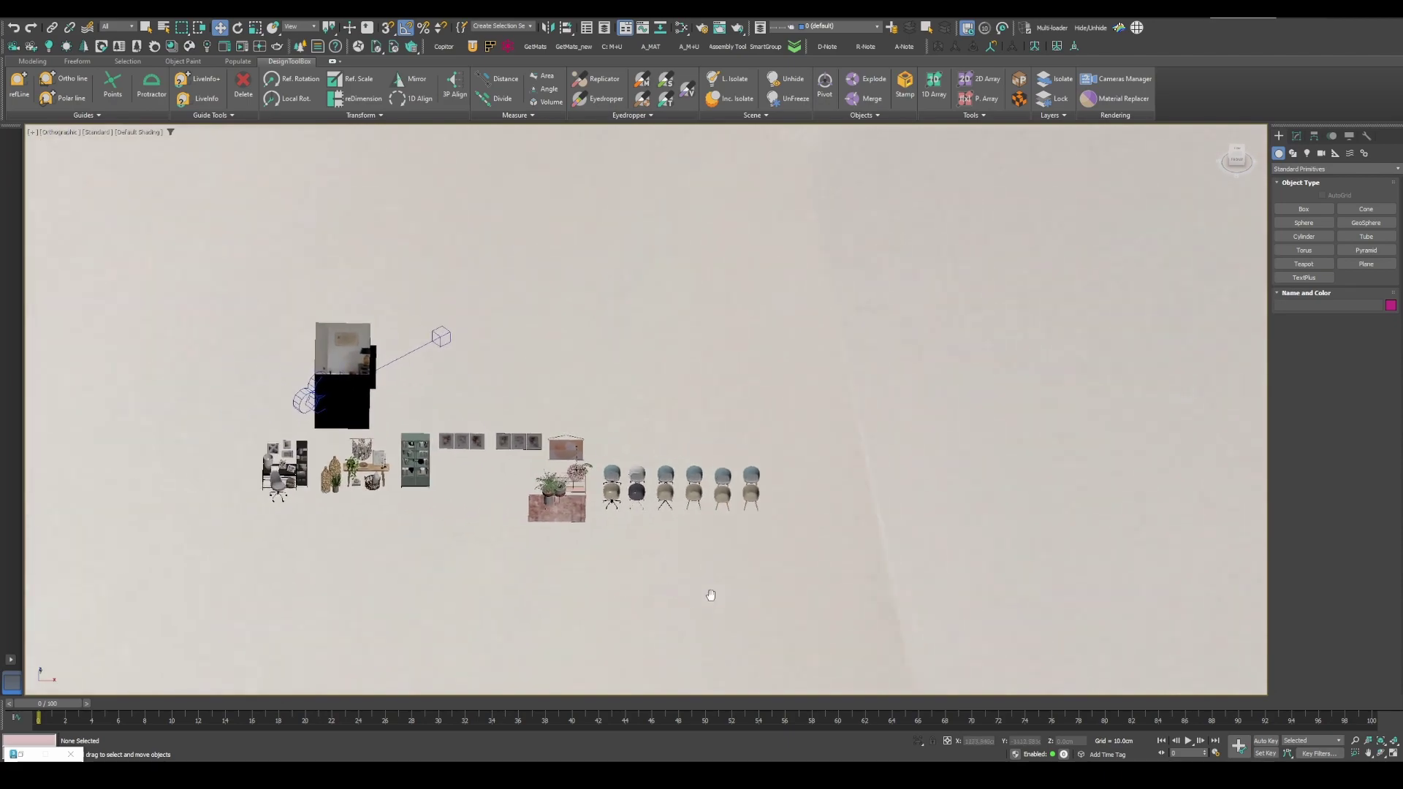
pyautogui.scroll(4, 711, 595)
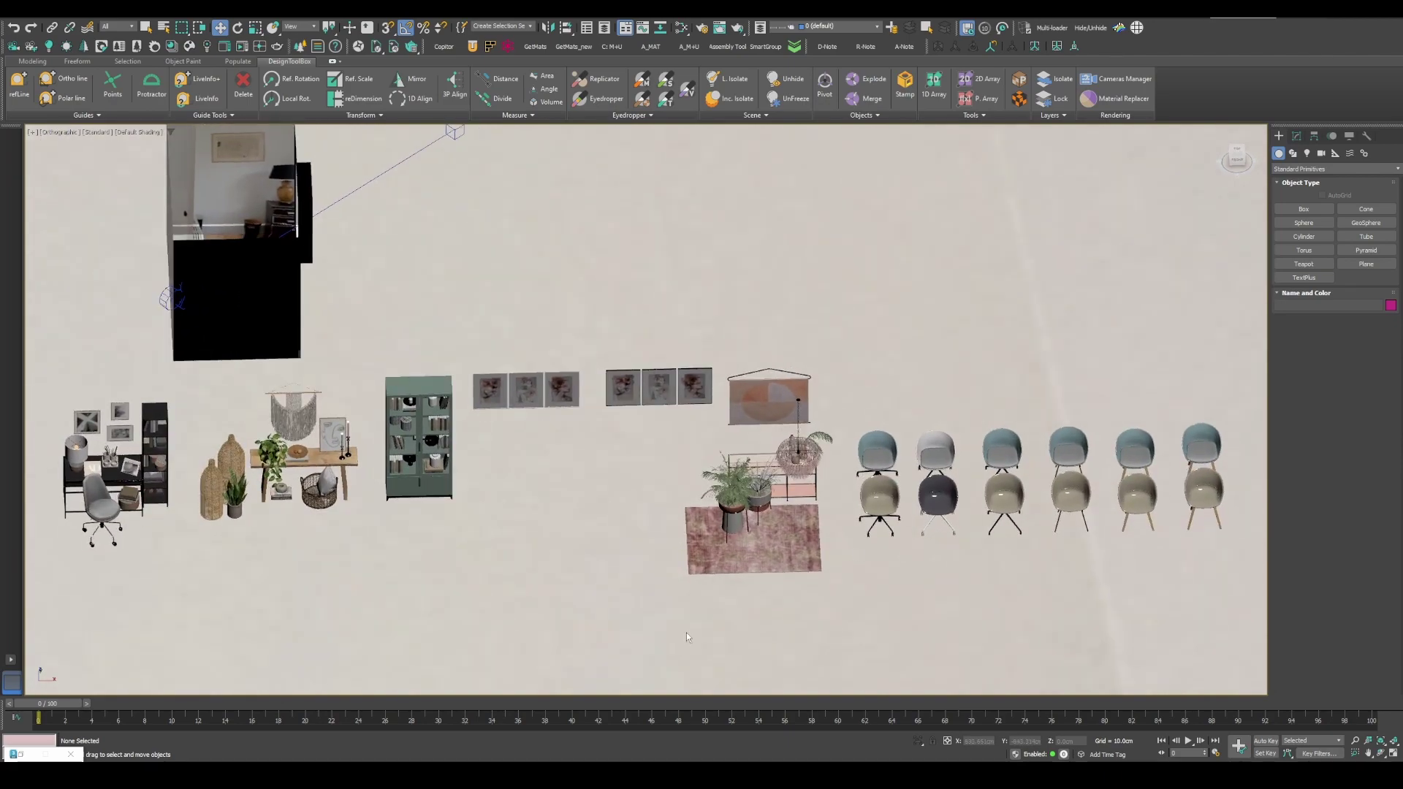
# Step: Combine the desk, chair, lamp, wall frames and desk accessories into one group with SmartGroup
pyautogui.moveTo(340, 267); pyautogui.dragTo(474, 474)
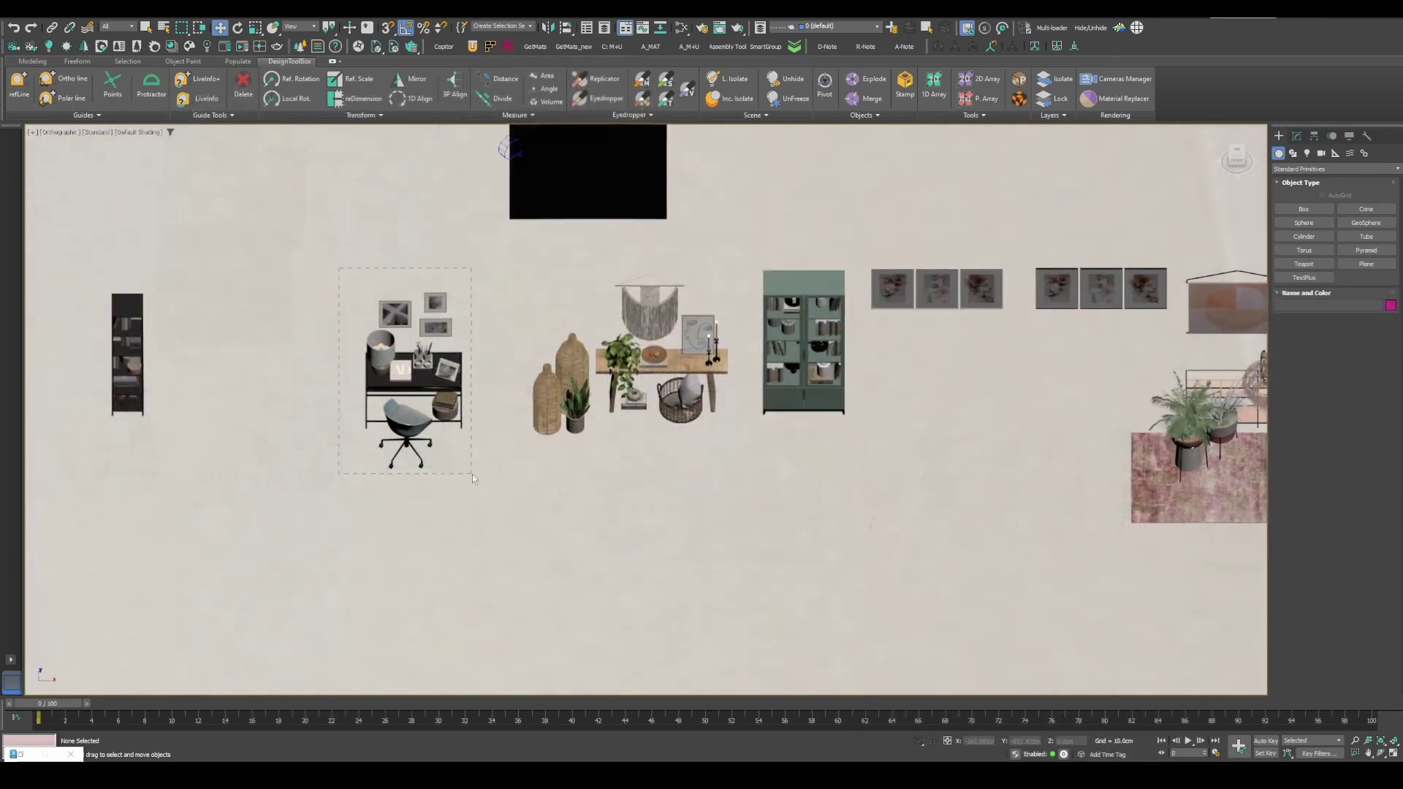
pyautogui.scroll(4, 430, 417)
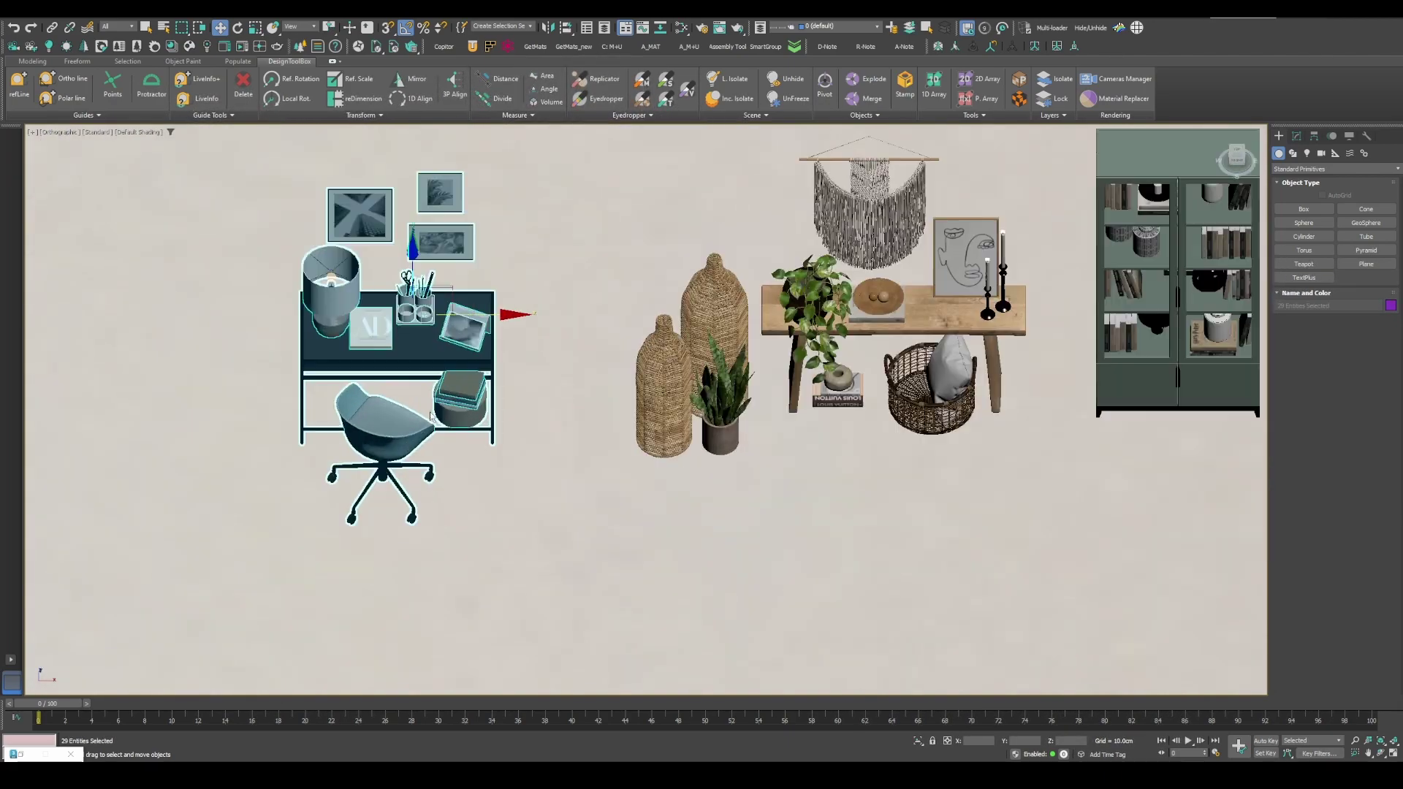
pyautogui.scroll(2, 431, 416)
pyautogui.moveTo(430, 417); pyautogui.dragTo(583, 447, button='middle')
pyautogui.scroll(2, 504, 475)
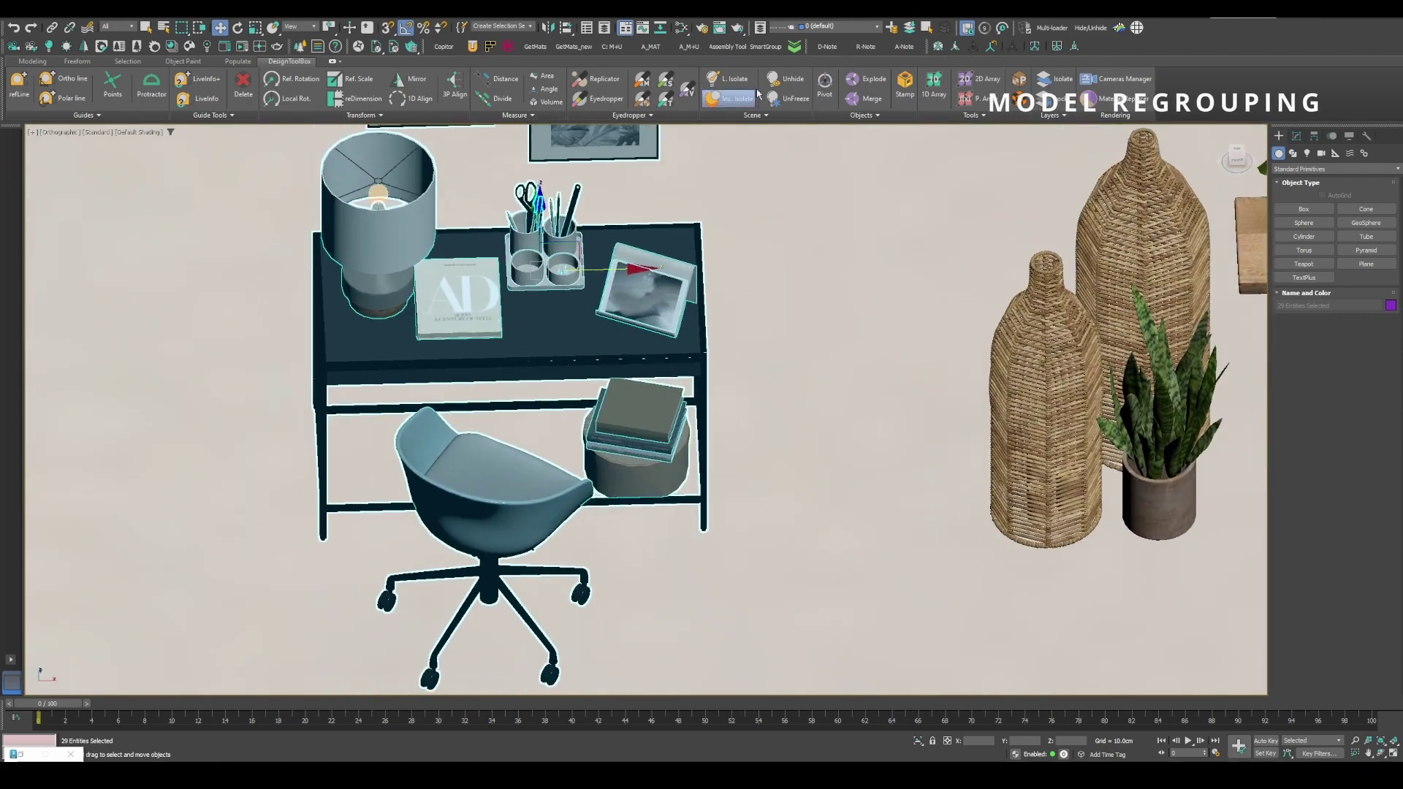
pyautogui.click(765, 47)
# Step: Open the desk group and delete the wall socket beneath the desk
pyautogui.scroll(-4, 731, 577)
pyautogui.keyDown('alt'); pyautogui.moveTo(545, 544); pyautogui.dragTo(630, 532, button='middle'); pyautogui.keyUp('alt')
pyautogui.scroll(4, 630, 533)
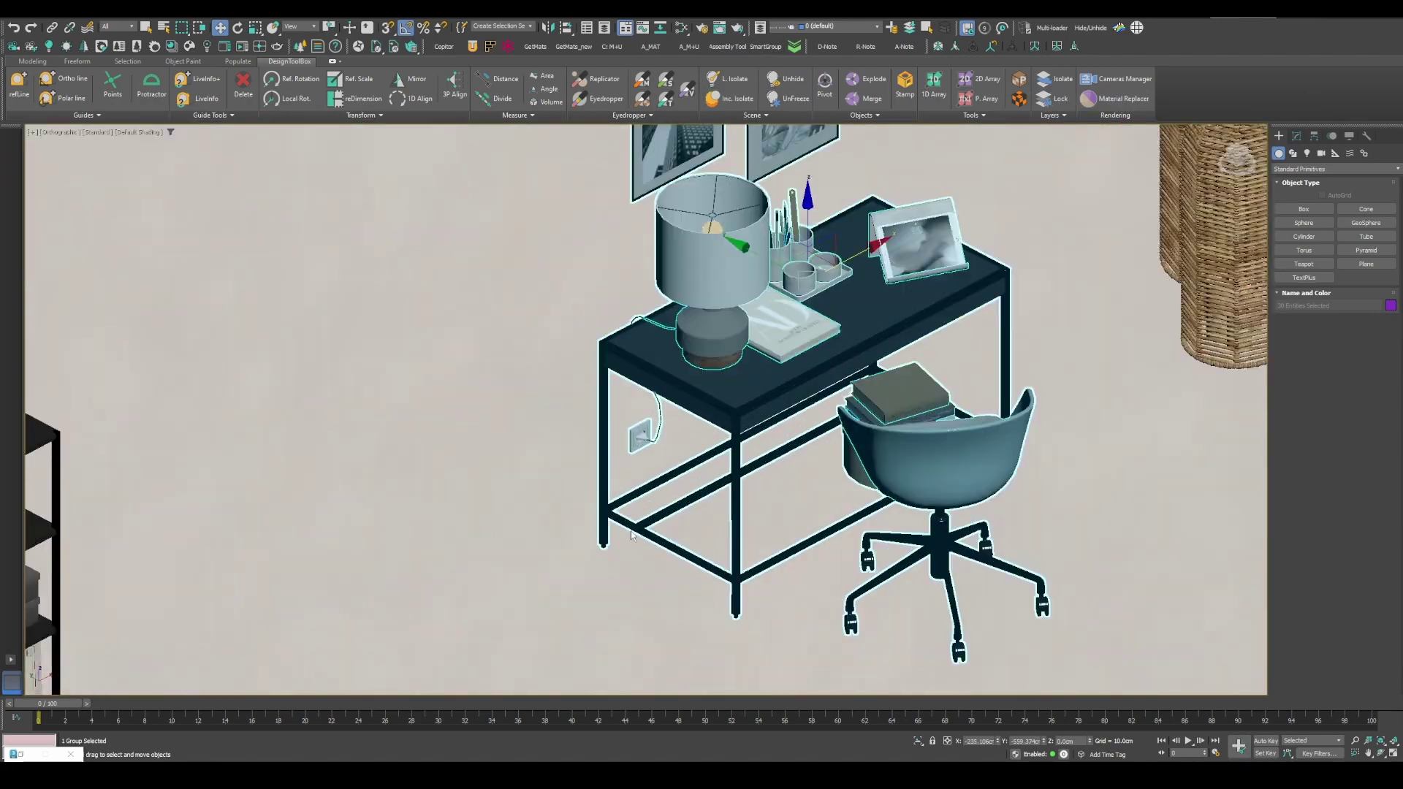
pyautogui.scroll(5, 630, 531)
pyautogui.click(97, 18)
pyautogui.click(110, 55)
pyautogui.click(671, 321)
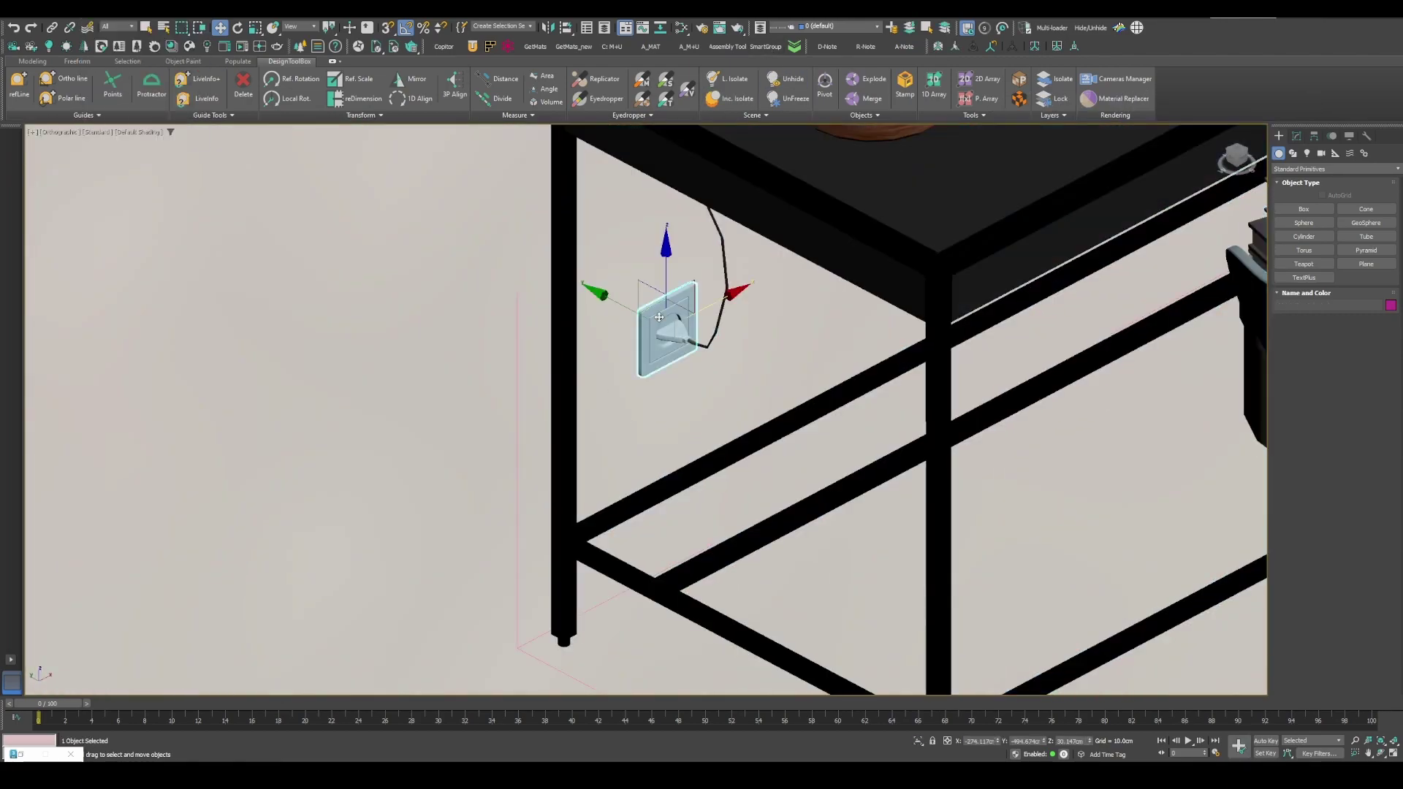
pyautogui.scroll(-2, 677, 315)
pyautogui.press('Delete')
# Step: Try deleting the table lamp's cord and undo the deletion
pyautogui.click(700, 335)
pyautogui.press('Delete')
pyautogui.scroll(-4, 698, 318)
pyautogui.moveTo(699, 319); pyautogui.dragTo(696, 394, button='middle')
pyautogui.hotkey('ctrl', 'z')
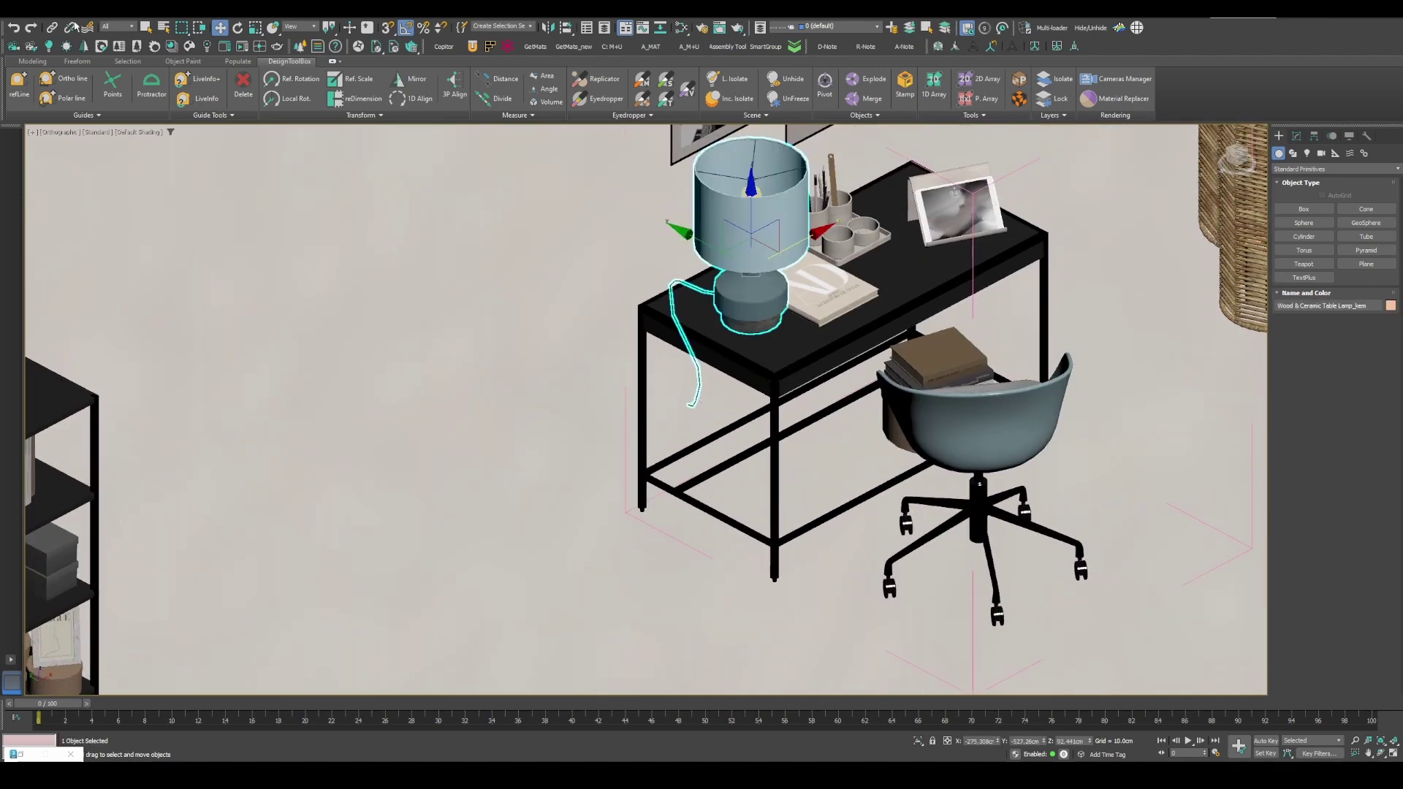
# Step: Delete the table lamp's cord elements from its Editable Poly mesh and close the desk group
pyautogui.click(97, 18)
pyautogui.click(746, 459)
pyautogui.press('5')
pyautogui.moveTo(715, 409); pyautogui.dragTo(676, 394)
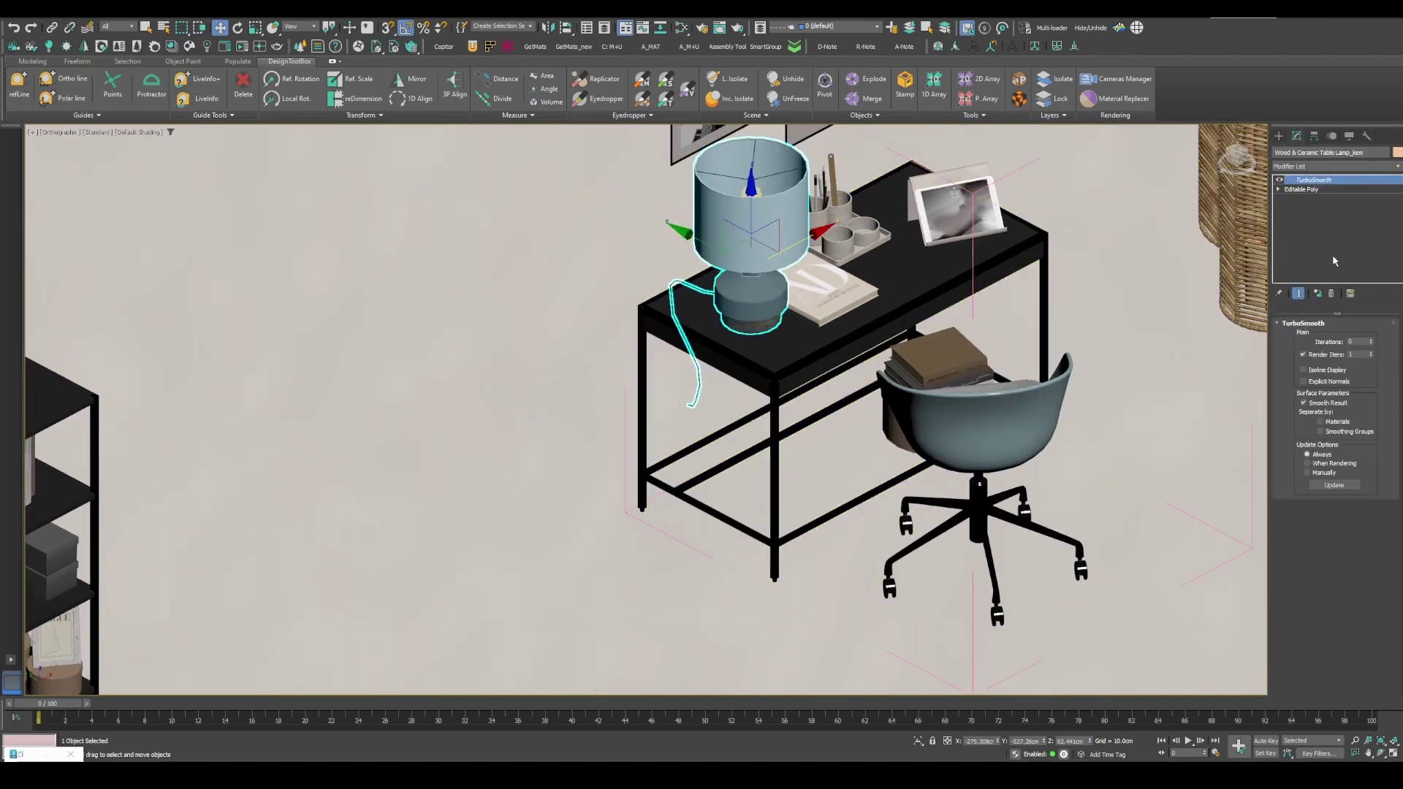
pyautogui.click(1361, 337)
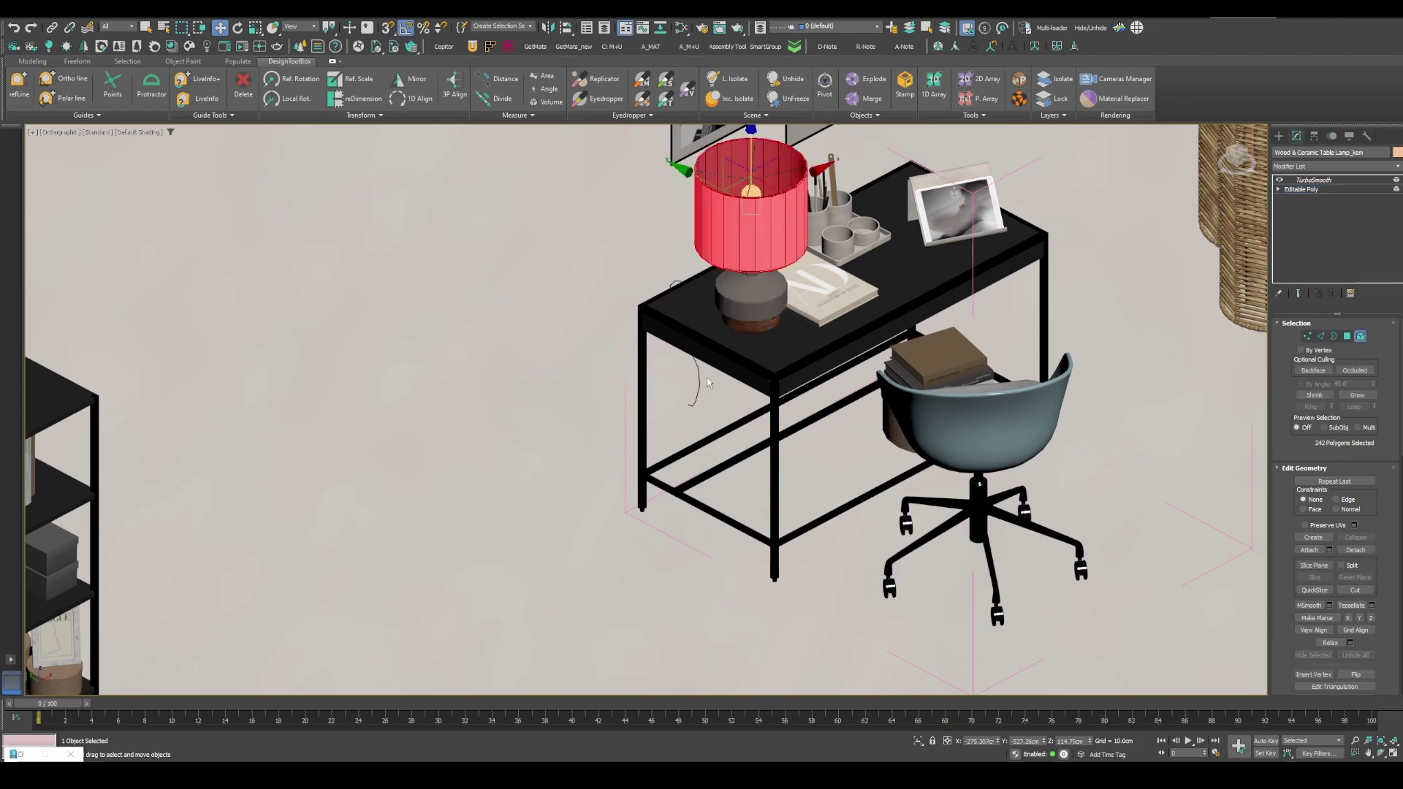
pyautogui.moveTo(713, 401); pyautogui.dragTo(690, 384)
pyautogui.press('Delete')
pyautogui.press('5')
pyautogui.moveTo(788, 382); pyautogui.dragTo(689, 399, button='middle')
pyautogui.click(767, 398)
pyautogui.scroll(-3, 555, 390)
pyautogui.hotkey('ctrl', 'shift', 'g')
# Step: Move the desk group into the room, snapping its rear leg corner to the room's corner
pyautogui.moveTo(573, 444); pyautogui.dragTo(616, 415, button='middle')
pyautogui.scroll(4, 619, 420)
pyautogui.press('s')
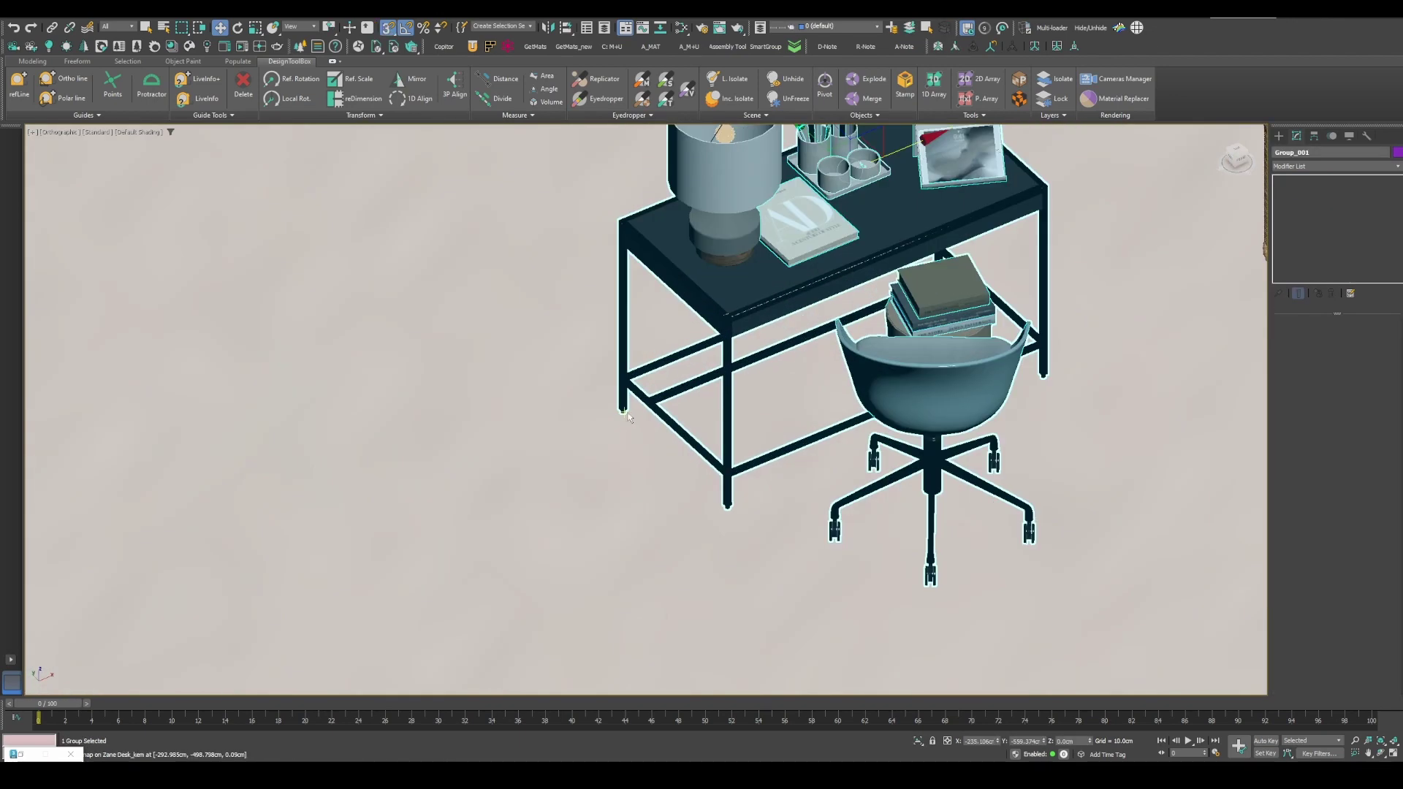
pyautogui.scroll(-5, 622, 415)
pyautogui.scroll(5, 625, 467)
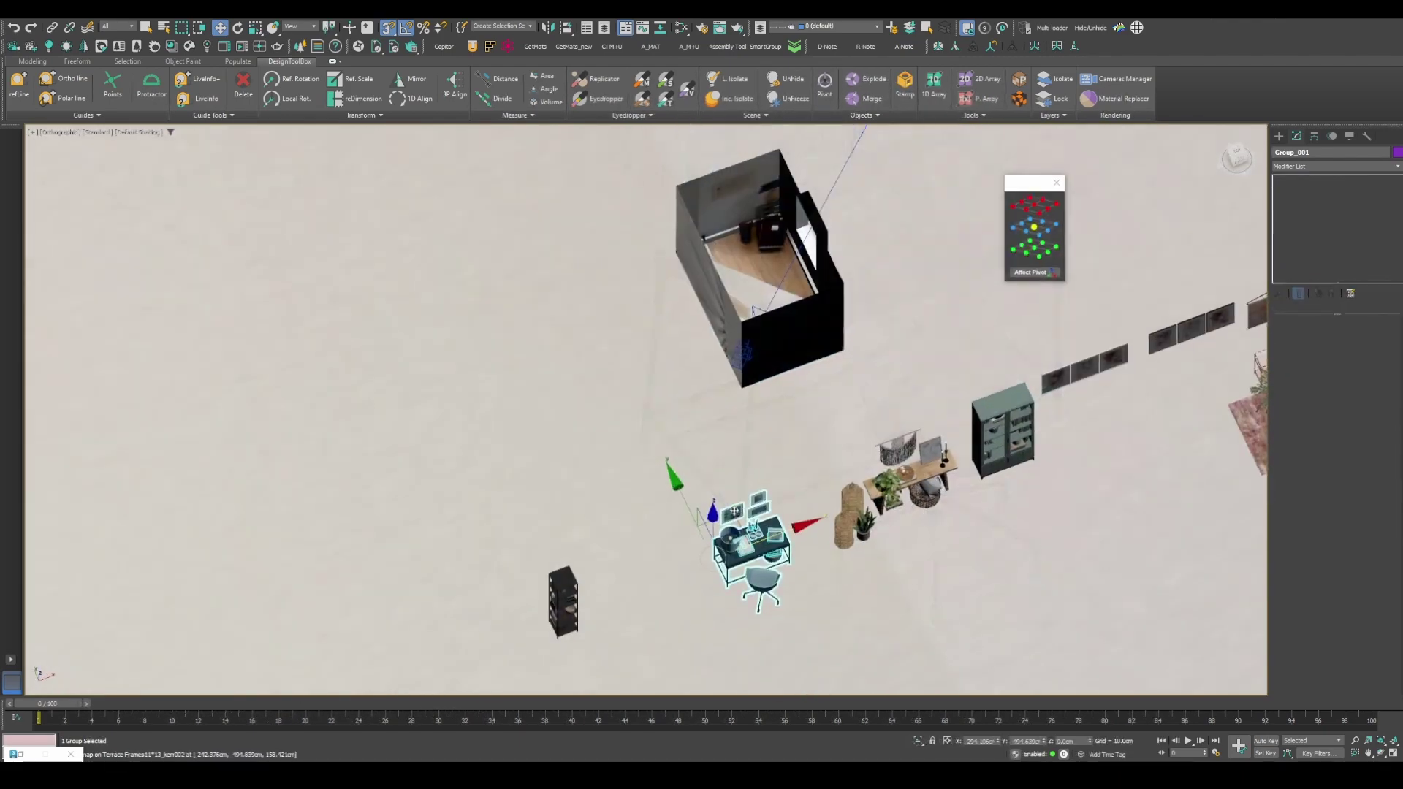
pyautogui.moveTo(734, 512); pyautogui.dragTo(698, 211)
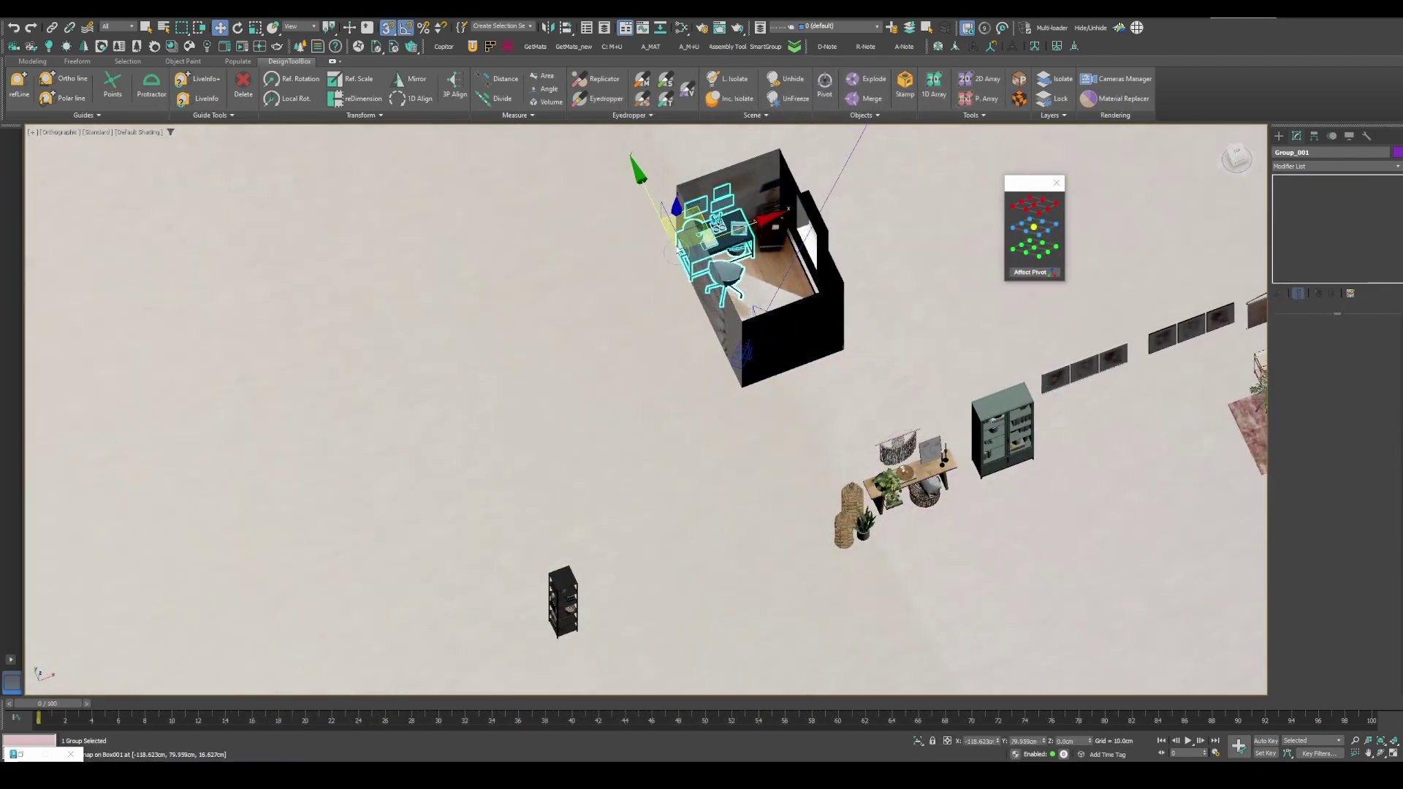
pyautogui.scroll(8, 703, 219)
pyautogui.press('s')
# Step: Adjust the desk group's position along the wall so it fits the camera view, and clear the selection
pyautogui.keyDown('alt'); pyautogui.moveTo(606, 314); pyautogui.dragTo(524, 484, button='middle'); pyautogui.keyUp('alt')
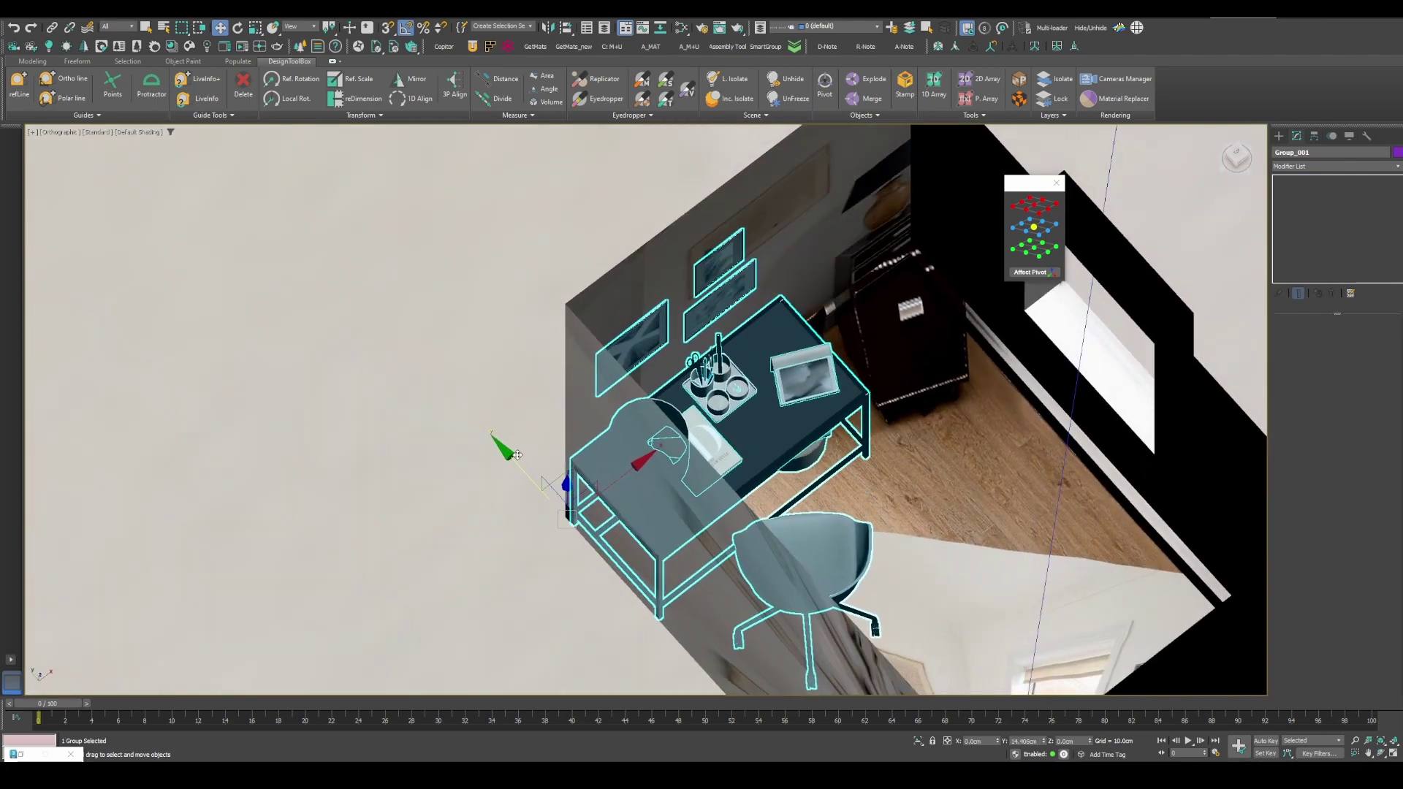
pyautogui.press('c')
pyautogui.hotkey('shift', 'f')
pyautogui.moveTo(286, 628); pyautogui.dragTo(456, 468, button='middle')
pyautogui.scroll(2, 456, 468)
pyautogui.moveTo(305, 557); pyautogui.dragTo(423, 516)
pyautogui.press('c')
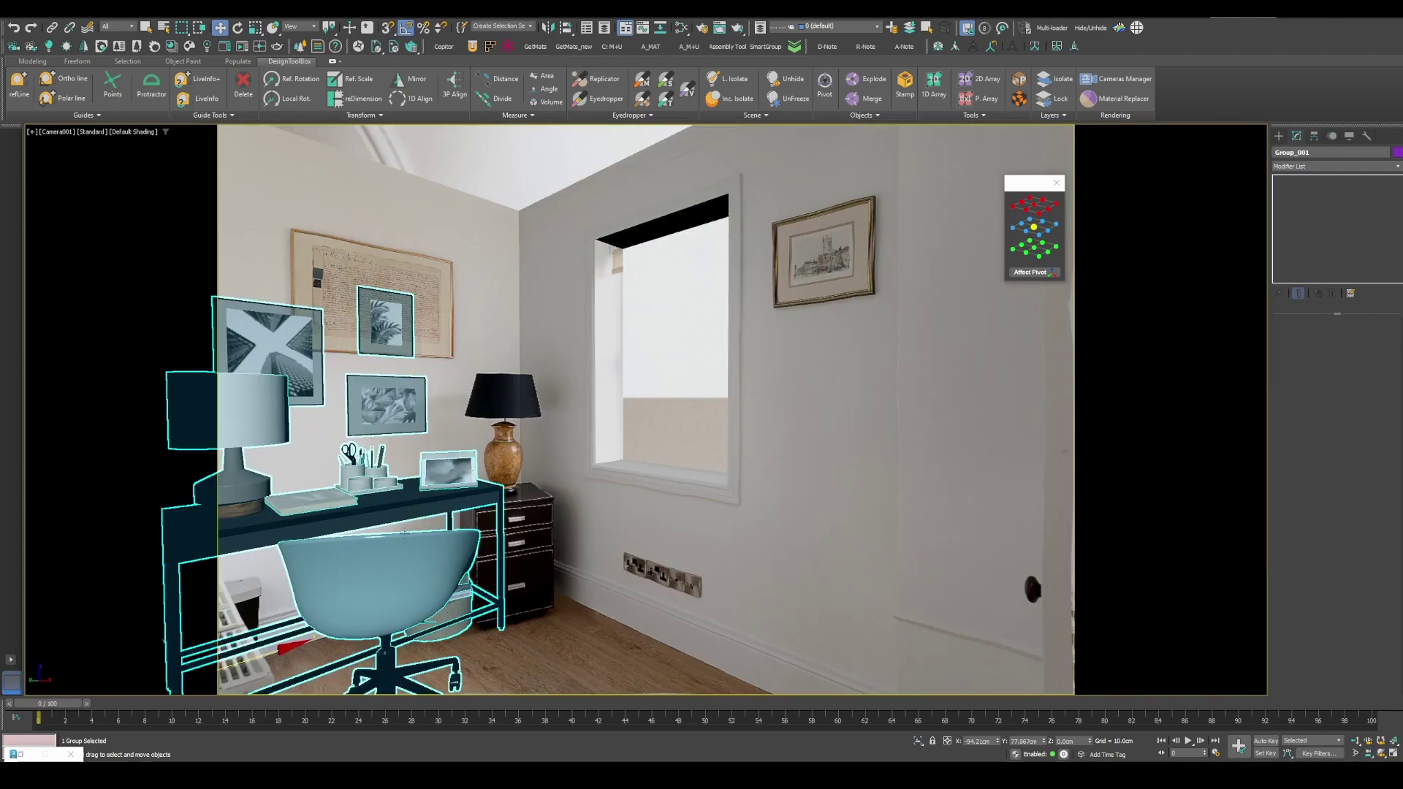
pyautogui.moveTo(388, 548); pyautogui.dragTo(545, 402, button='middle')
pyautogui.scroll(2, 545, 402)
pyautogui.moveTo(318, 549)
pyautogui.mouseDown()
pyautogui.moveTo(331, 543)
pyautogui.moveTo(316, 547)
pyautogui.mouseUp()
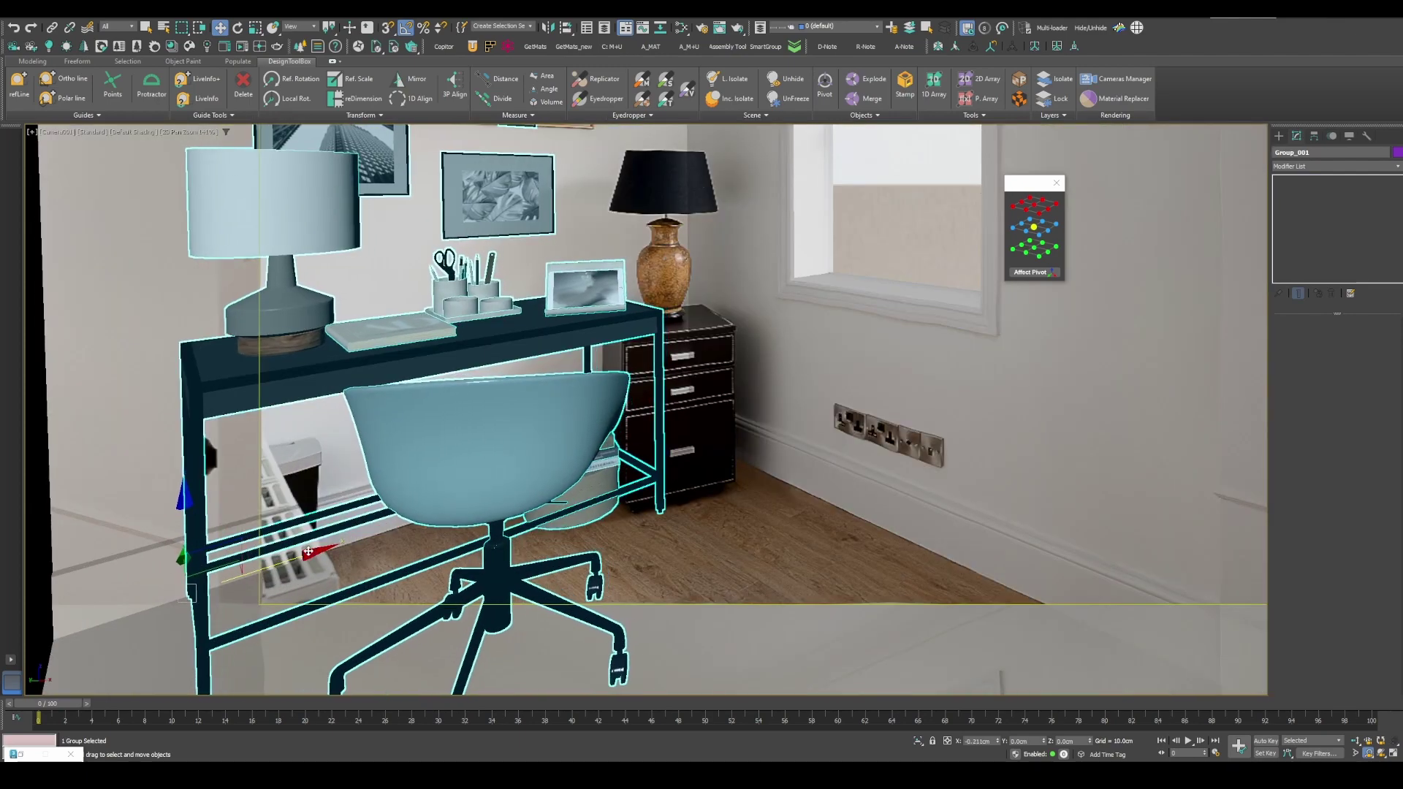
pyautogui.press('c')
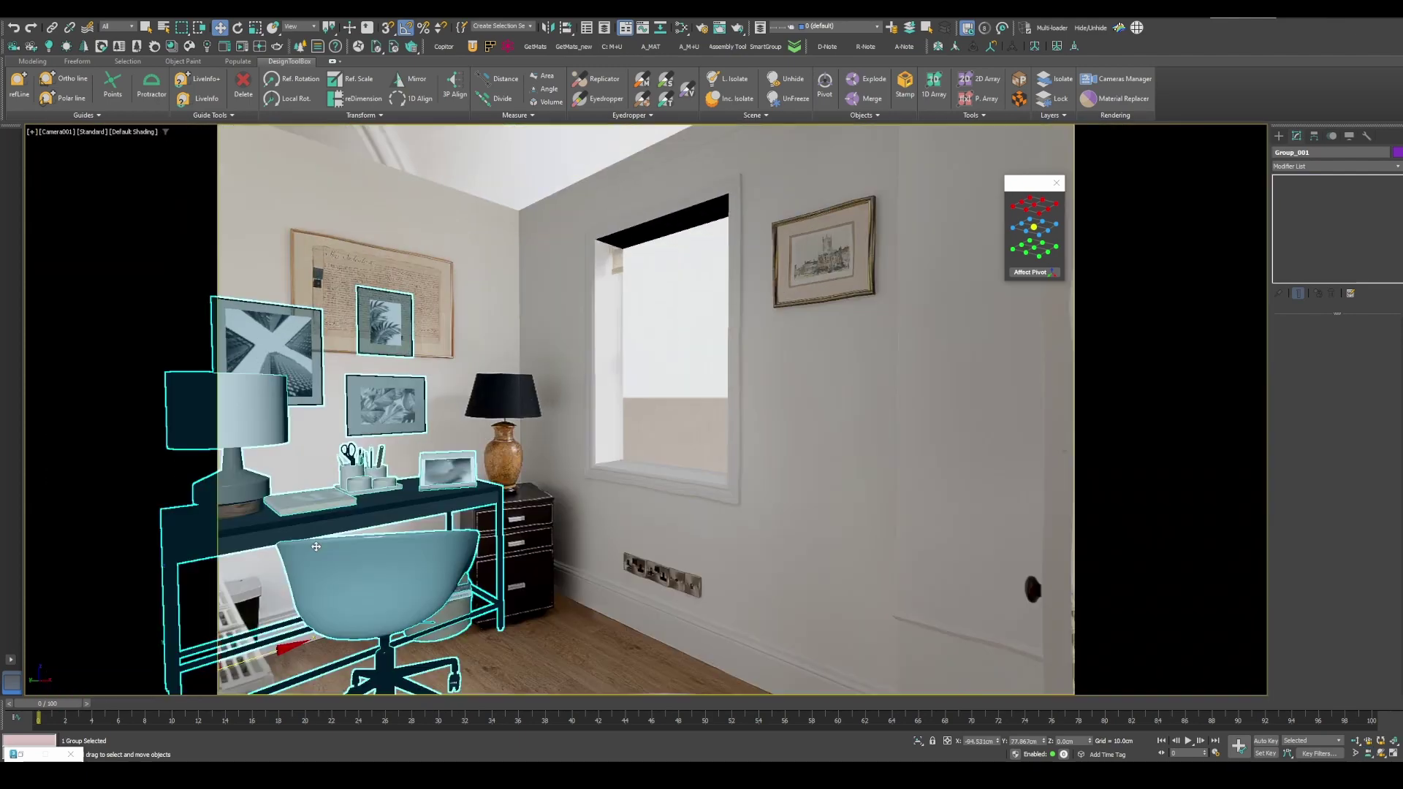
pyautogui.click(490, 177)
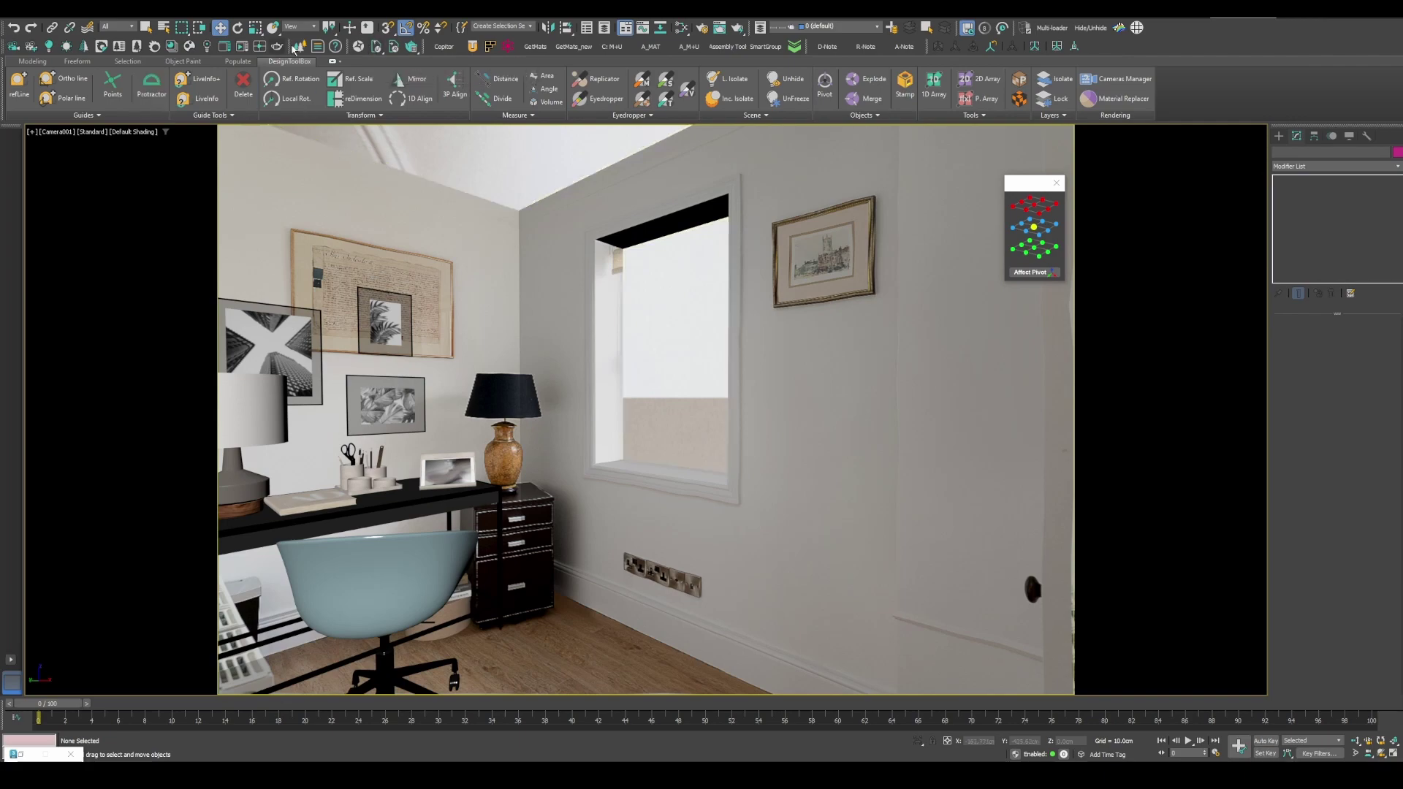
pyautogui.click(191, 46)
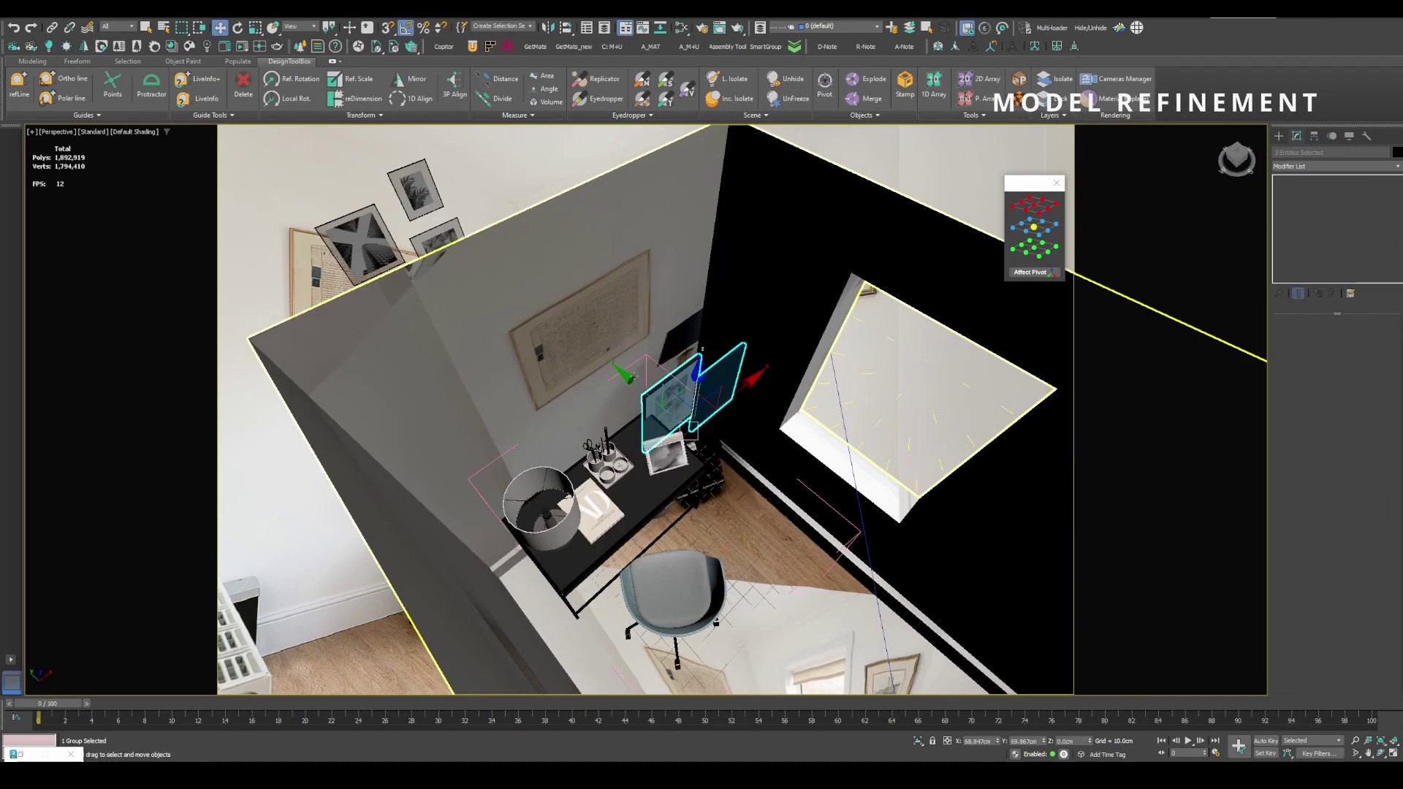
# Step: Snap the pair of picture frames to the room wall on the desk side
pyautogui.moveTo(633, 376); pyautogui.dragTo(753, 101)
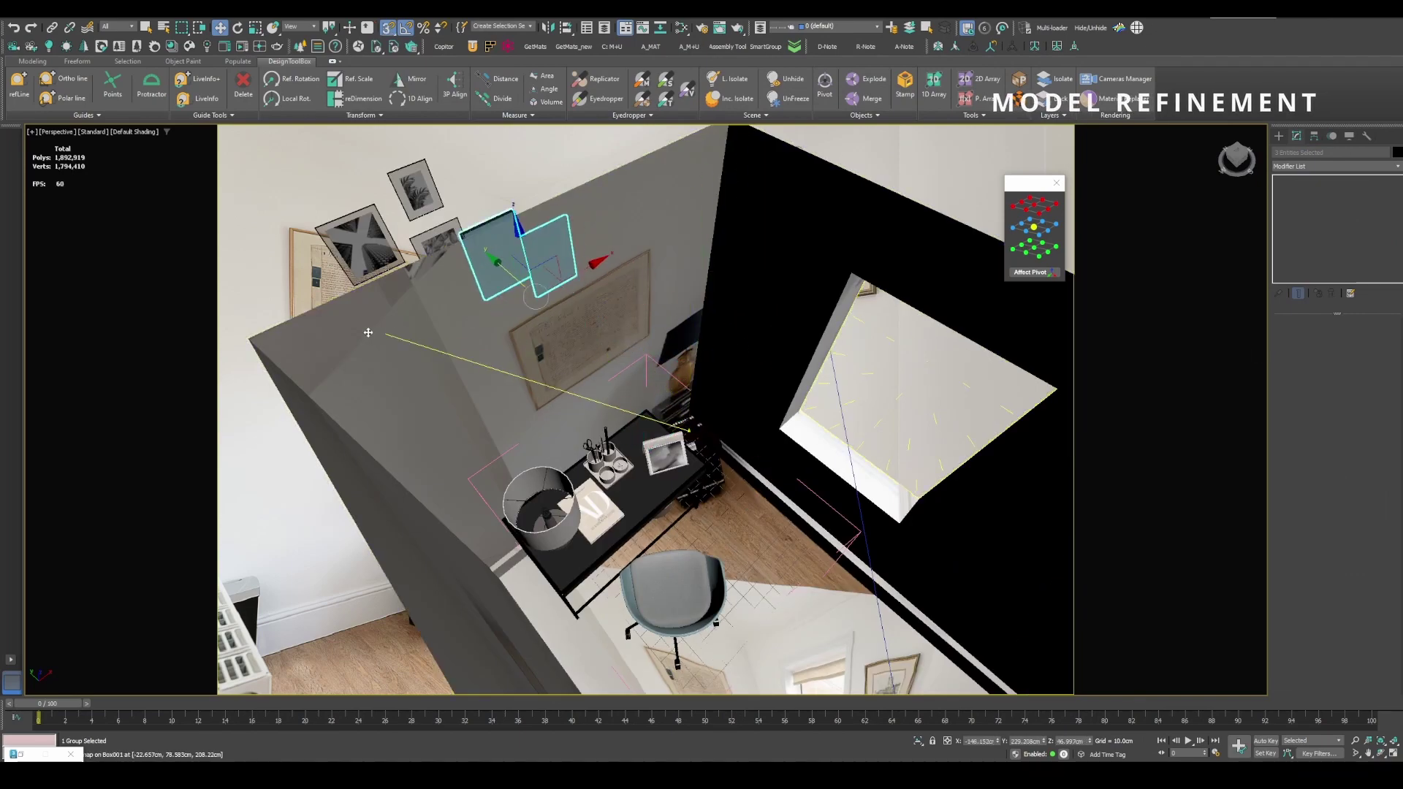
pyautogui.moveTo(368, 333); pyautogui.dragTo(251, 339)
pyautogui.keyDown('alt'); pyautogui.moveTo(559, 409); pyautogui.dragTo(527, 350, button='middle'); pyautogui.keyUp('alt')
pyautogui.keyDown('alt'); pyautogui.moveTo(719, 396); pyautogui.dragTo(660, 335, button='middle'); pyautogui.keyUp('alt')
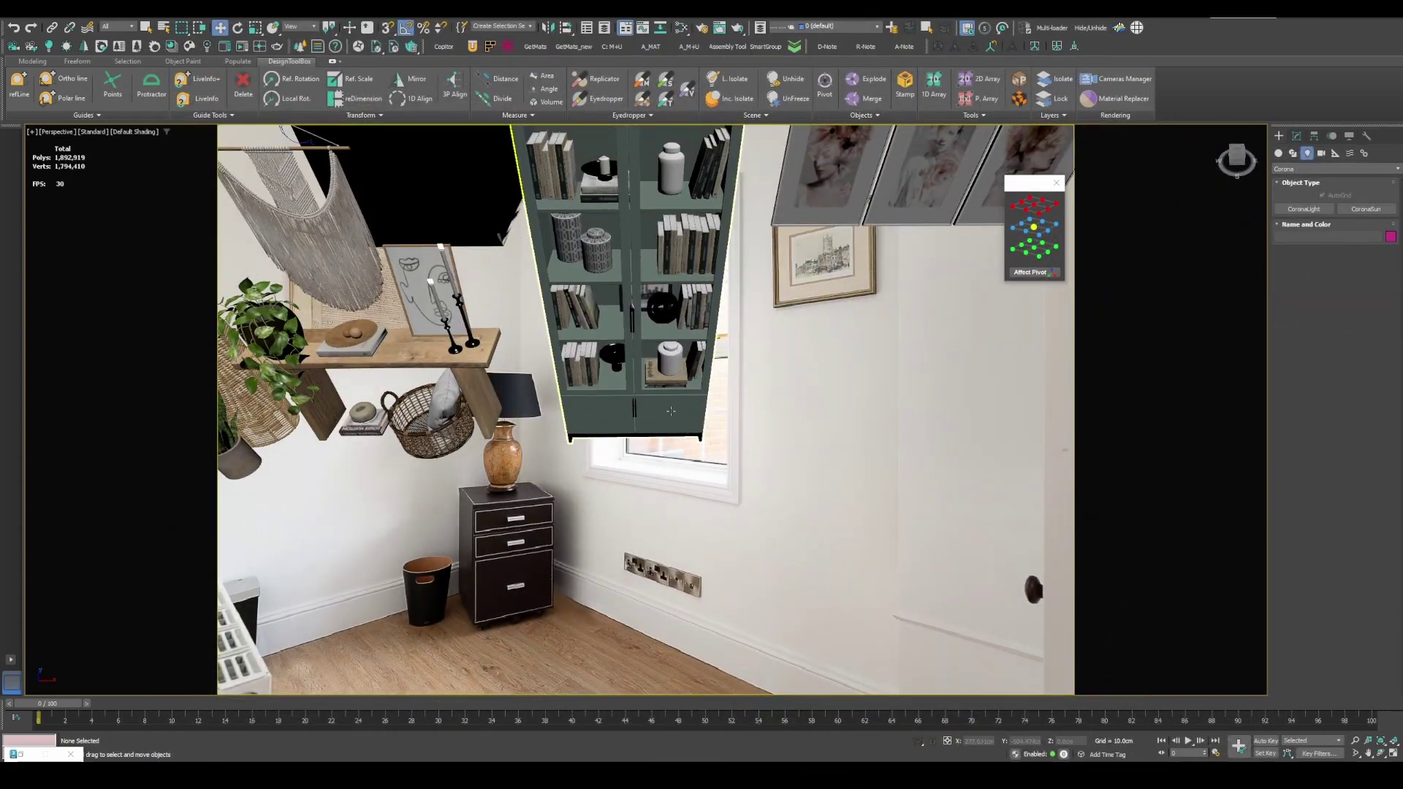
# Step: Open the green bookcase group and remove the left door elements from the cabinet mesh
pyautogui.moveTo(663, 352); pyautogui.dragTo(664, 458)
pyautogui.click(92, 12)
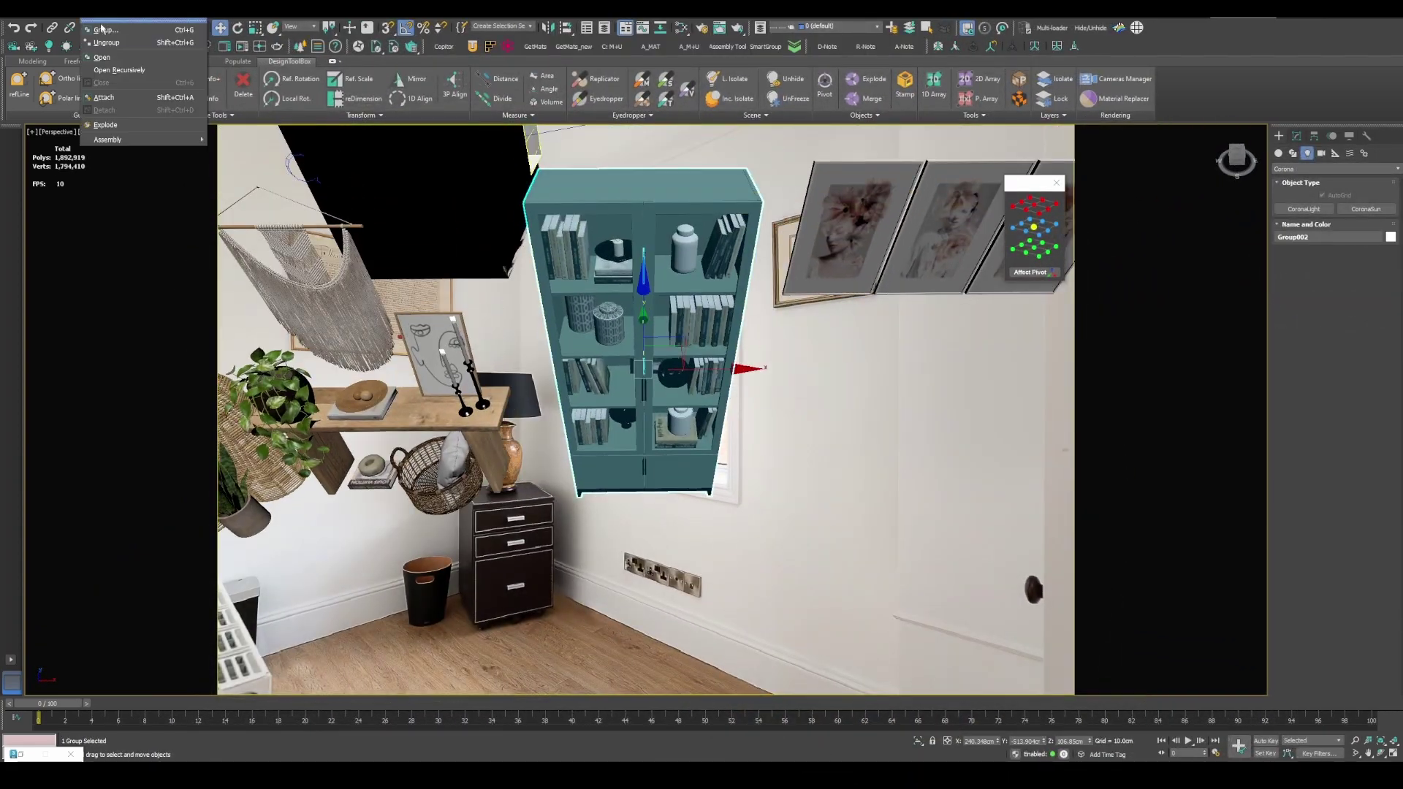
pyautogui.click(101, 57)
pyautogui.click(669, 209)
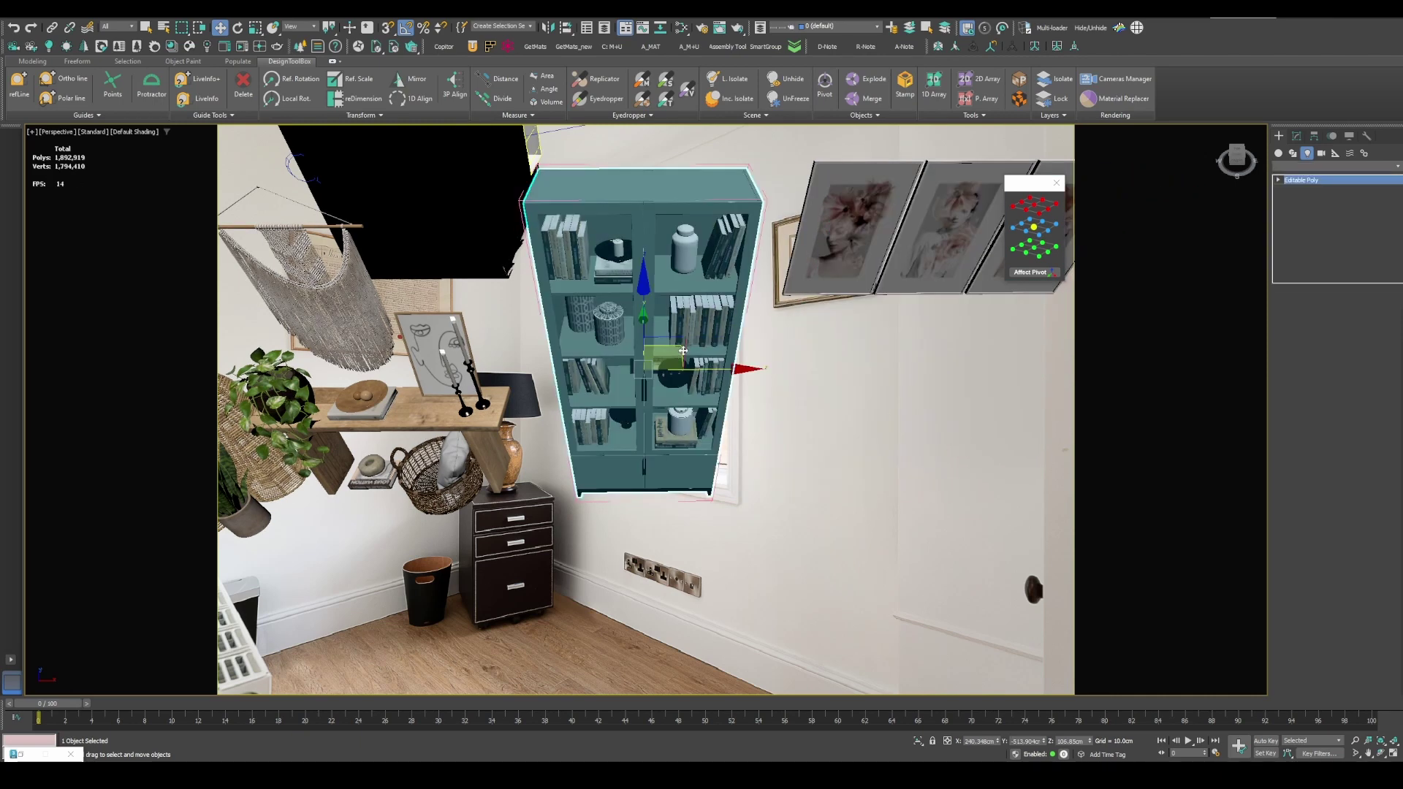
pyautogui.press('5')
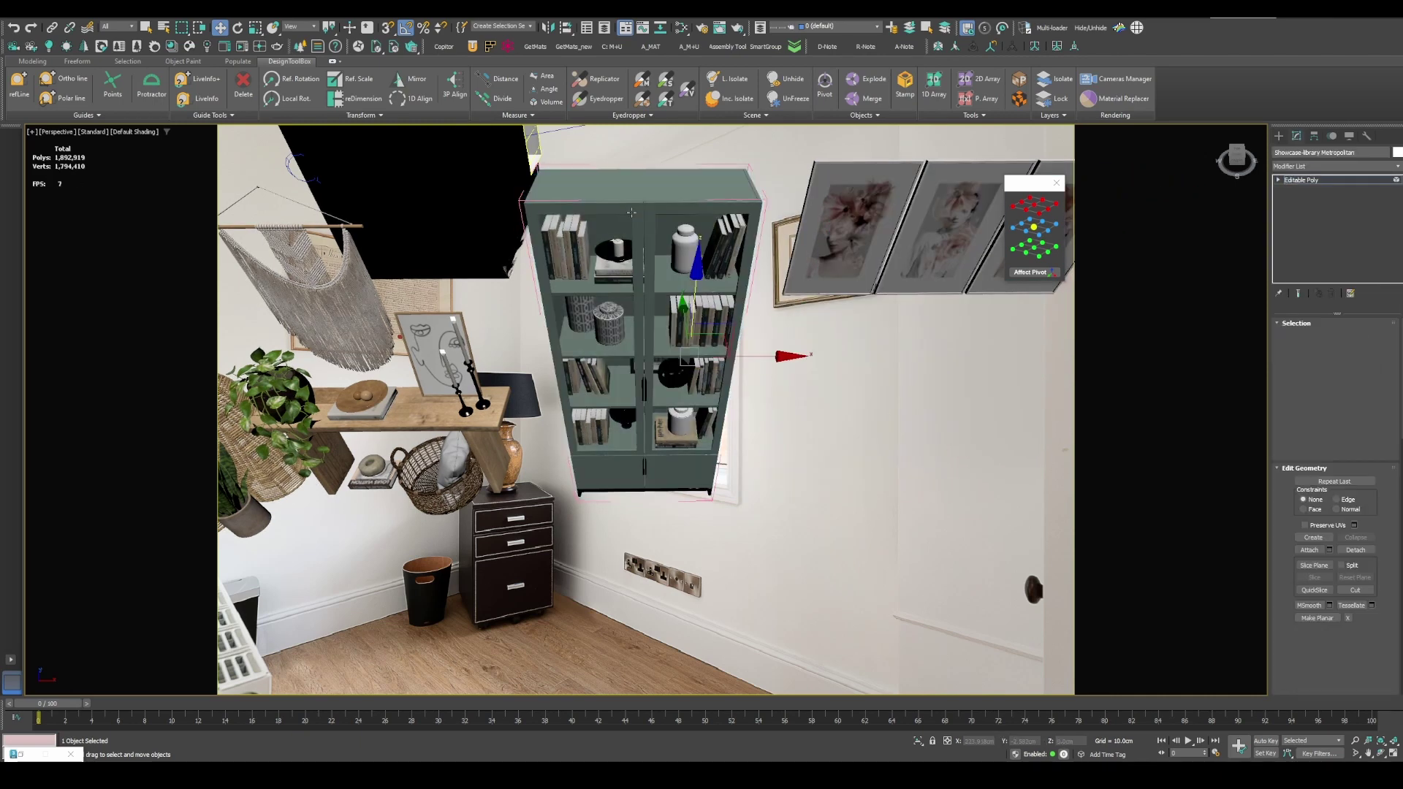
pyautogui.click(616, 436)
pyautogui.moveTo(639, 478); pyautogui.dragTo(647, 460)
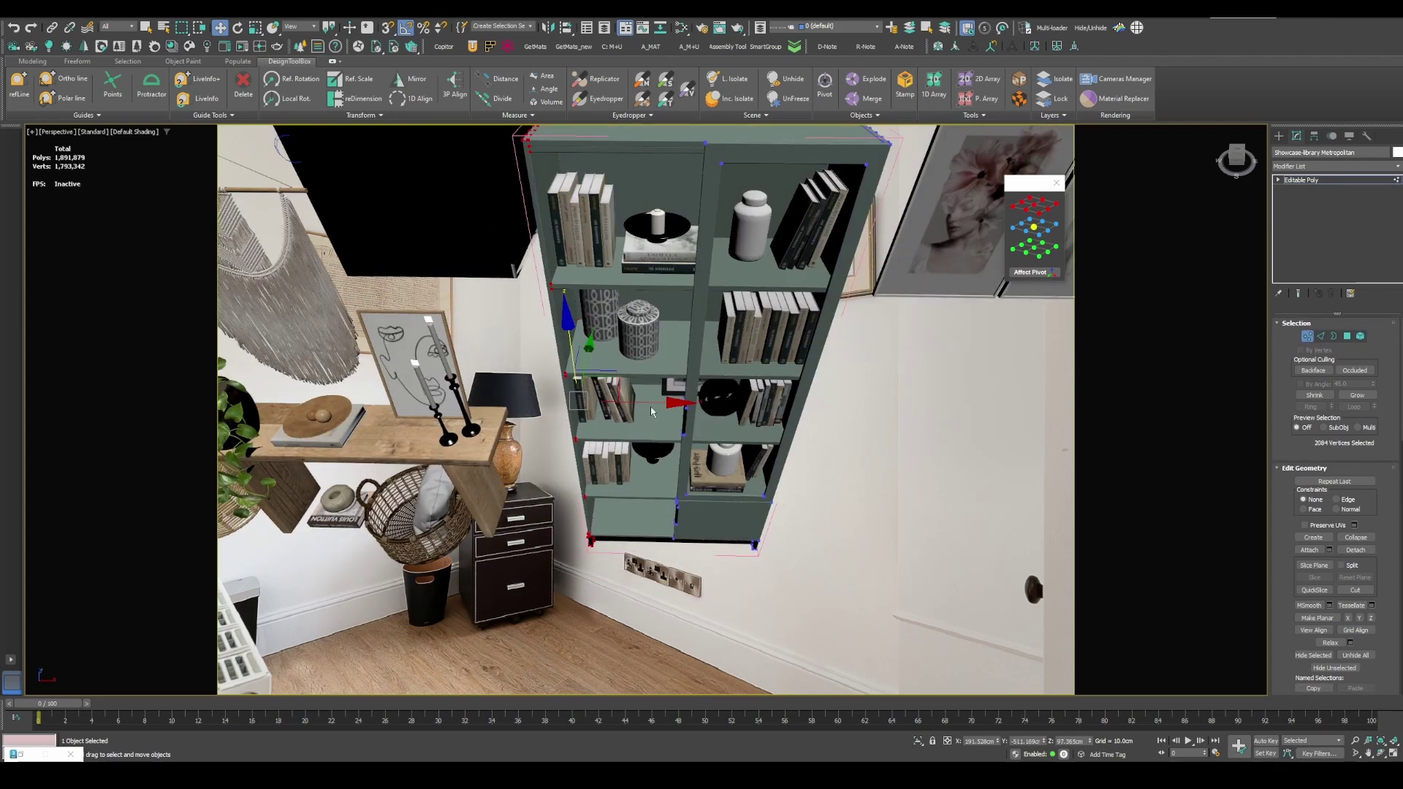
# Step: Shift the vertices of the bookcase's left side inwards to narrow the cabinet to a single column
pyautogui.moveTo(669, 403); pyautogui.dragTo(757, 407)
pyautogui.scroll(5, 768, 407)
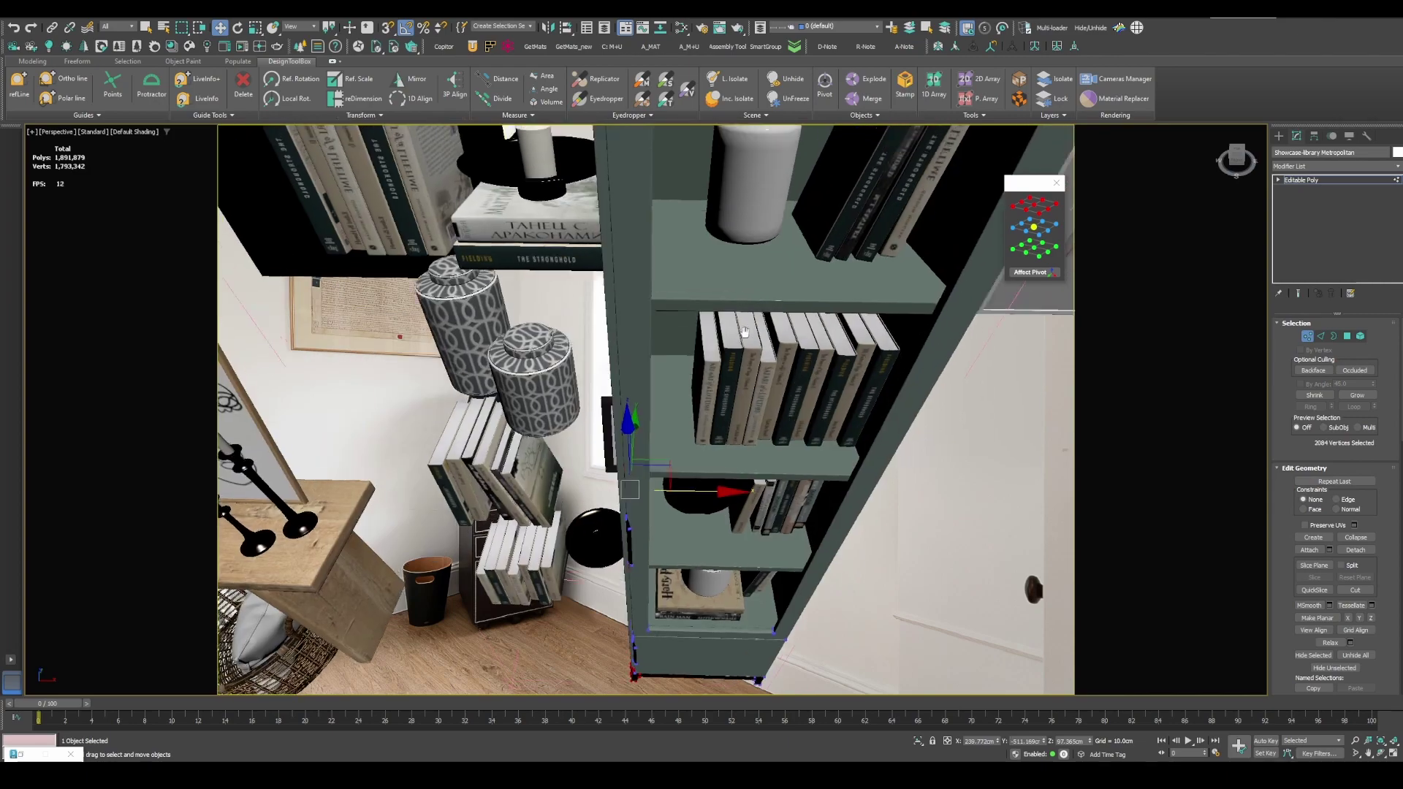
pyautogui.moveTo(703, 551); pyautogui.dragTo(712, 650, button='middle')
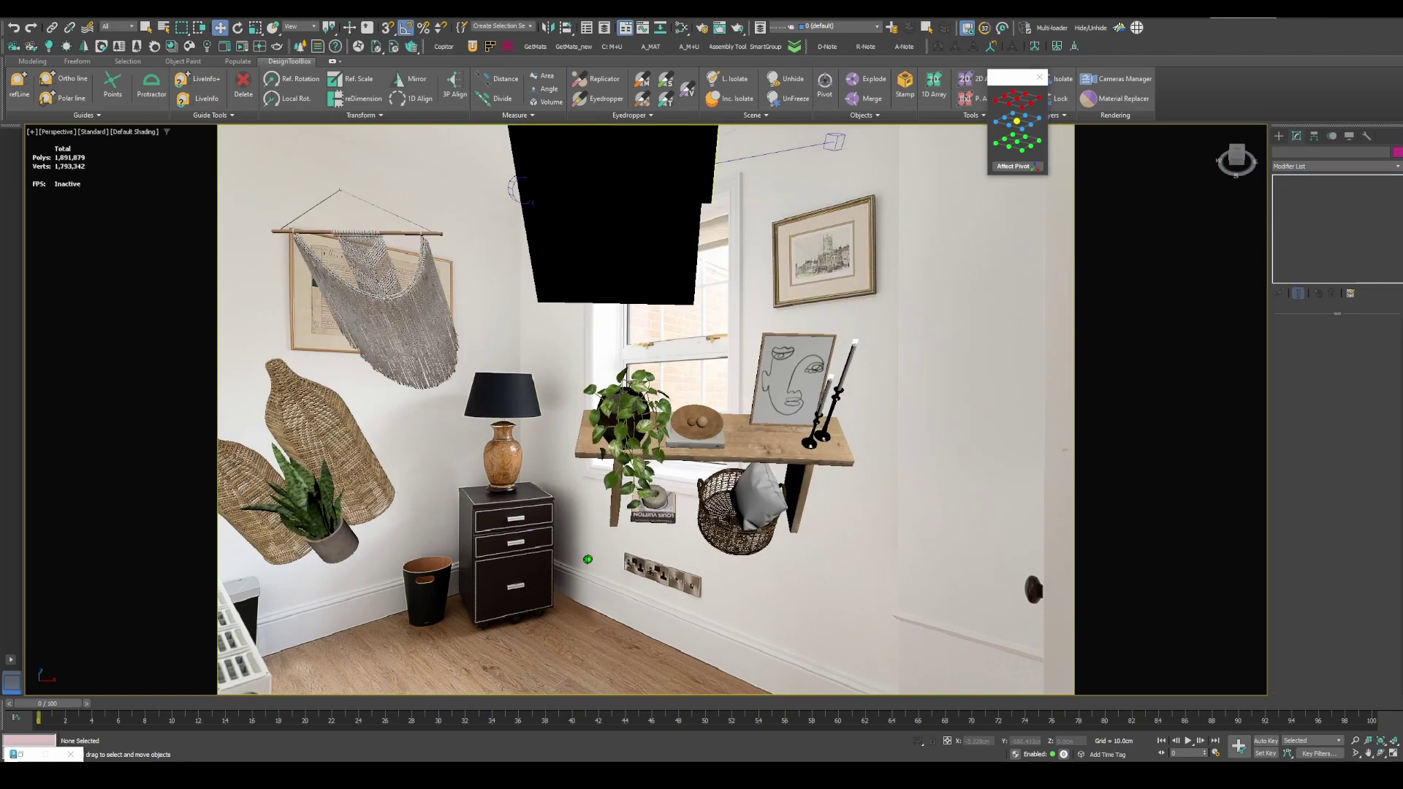
# Step: Move the trailing plant off the wooden console and shift the line-art picture and candlesticks to its opposite end
pyautogui.moveTo(687, 438); pyautogui.dragTo(1170, 431)
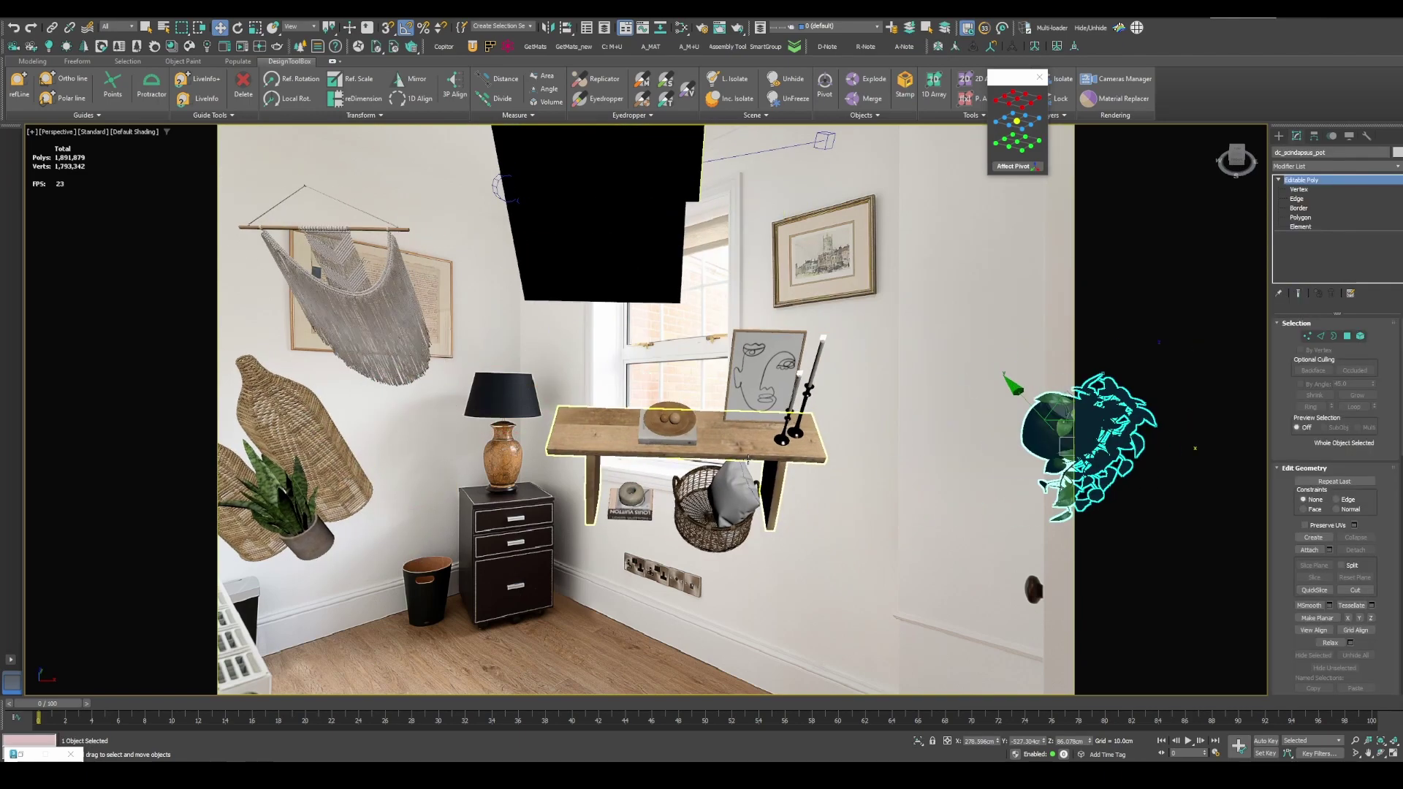
pyautogui.click(791, 394)
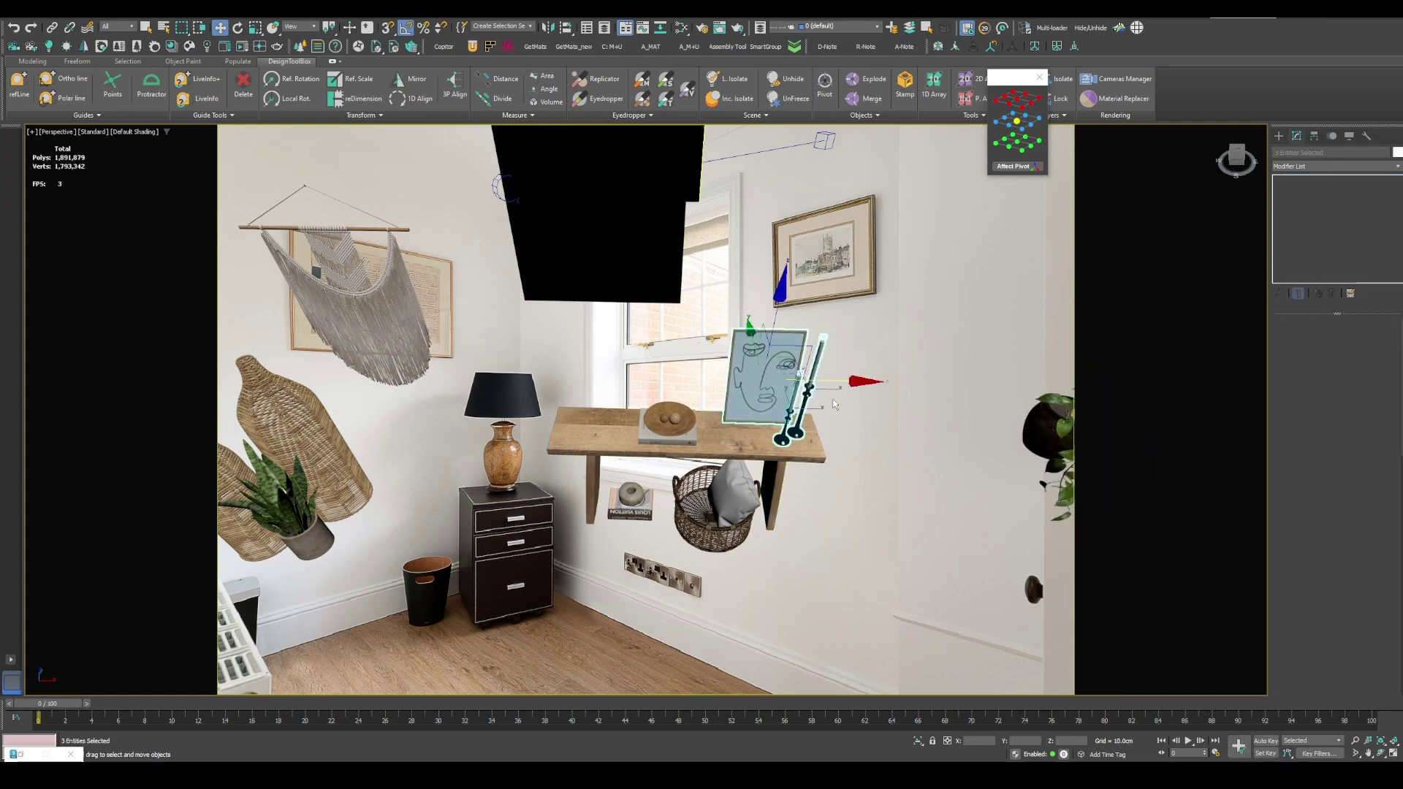
pyautogui.moveTo(792, 395); pyautogui.dragTo(675, 375)
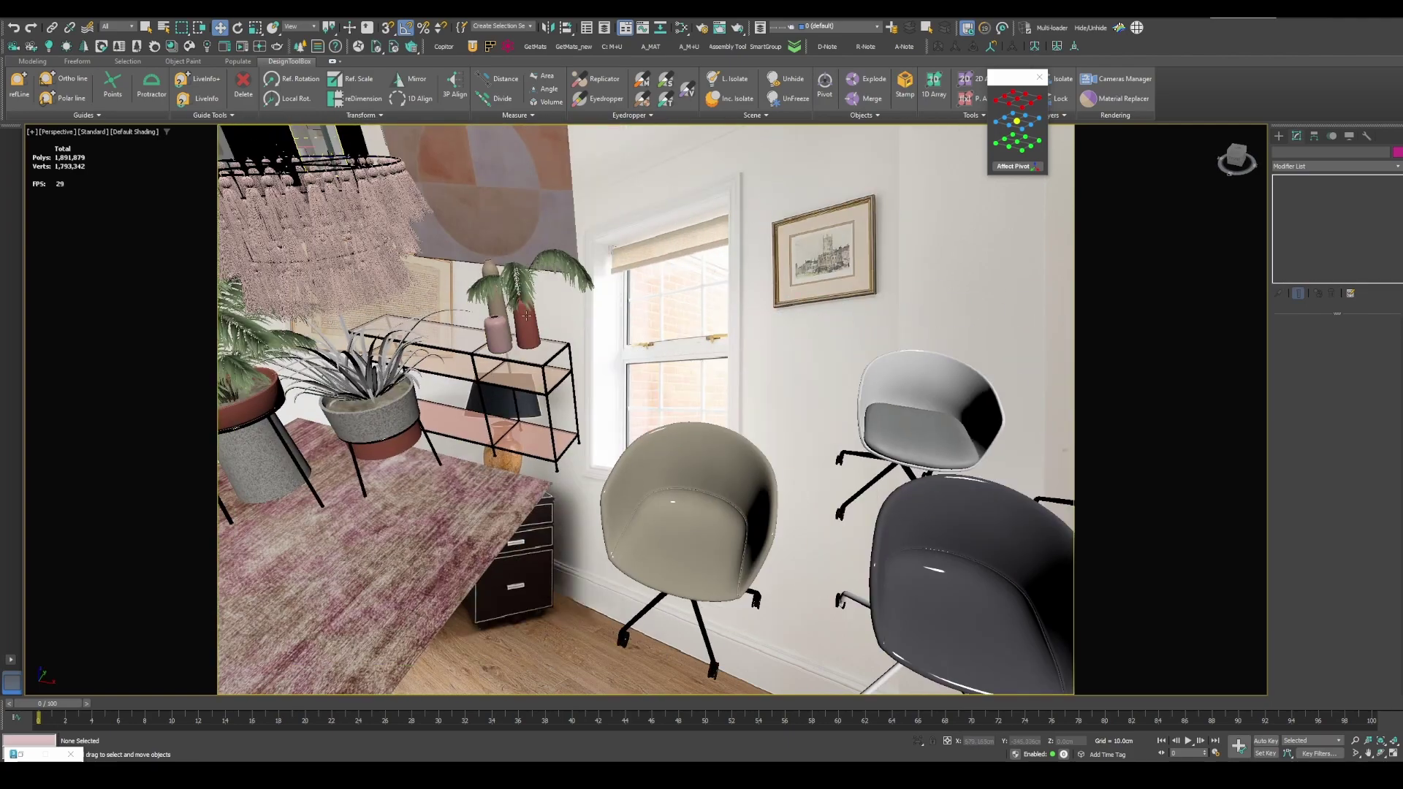
# Step: Group the vases with palm leaves from the metal shelf unit with SmartGroup, leaving out the potted floor plant
pyautogui.moveTo(515, 324); pyautogui.dragTo(491, 317)
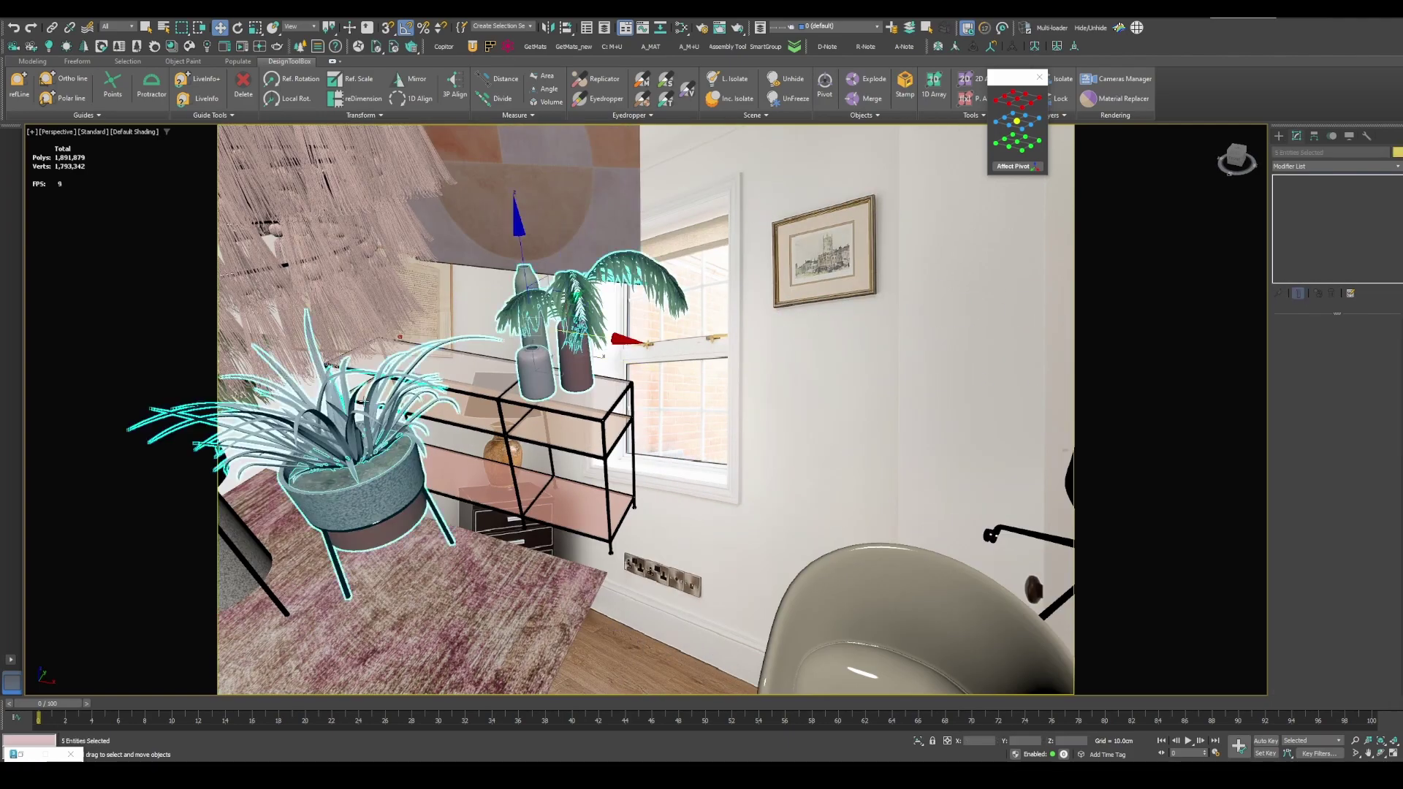
pyautogui.keyDown('alt'); pyautogui.click(380, 454); pyautogui.keyUp('alt')
pyautogui.click(765, 47)
# Step: Place the palm vase group on the free end of the wooden console
pyautogui.scroll(-5, 410, 380)
pyautogui.moveTo(366, 373); pyautogui.dragTo(497, 398, button='middle')
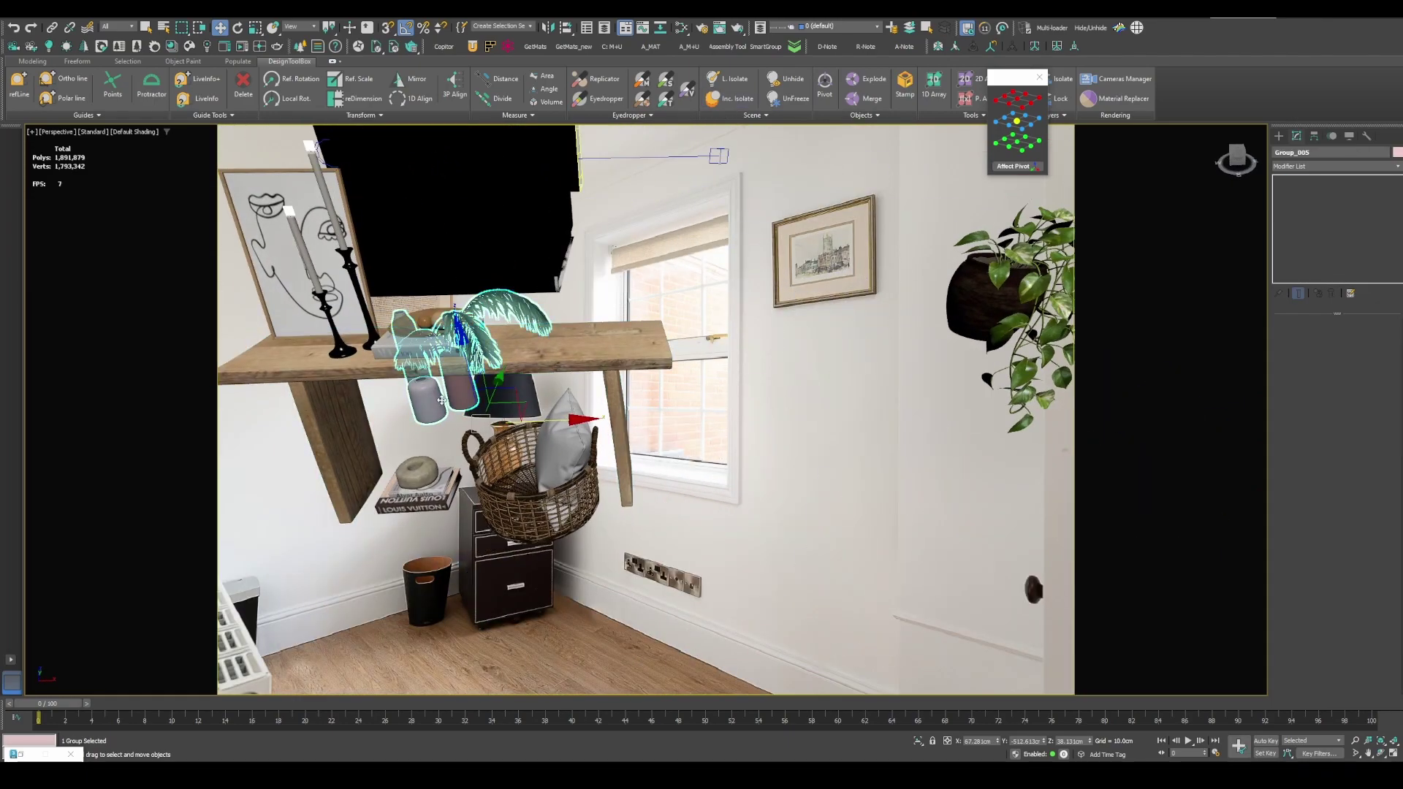
pyautogui.moveTo(574, 332); pyautogui.dragTo(563, 304)
pyautogui.moveTo(498, 343); pyautogui.dragTo(638, 339)
pyautogui.keyDown('alt'); pyautogui.moveTo(637, 339); pyautogui.dragTo(648, 442, button='middle'); pyautogui.keyUp('alt')
pyautogui.moveTo(664, 289); pyautogui.dragTo(705, 325)
pyautogui.moveTo(533, 321); pyautogui.dragTo(789, 424, button='middle')
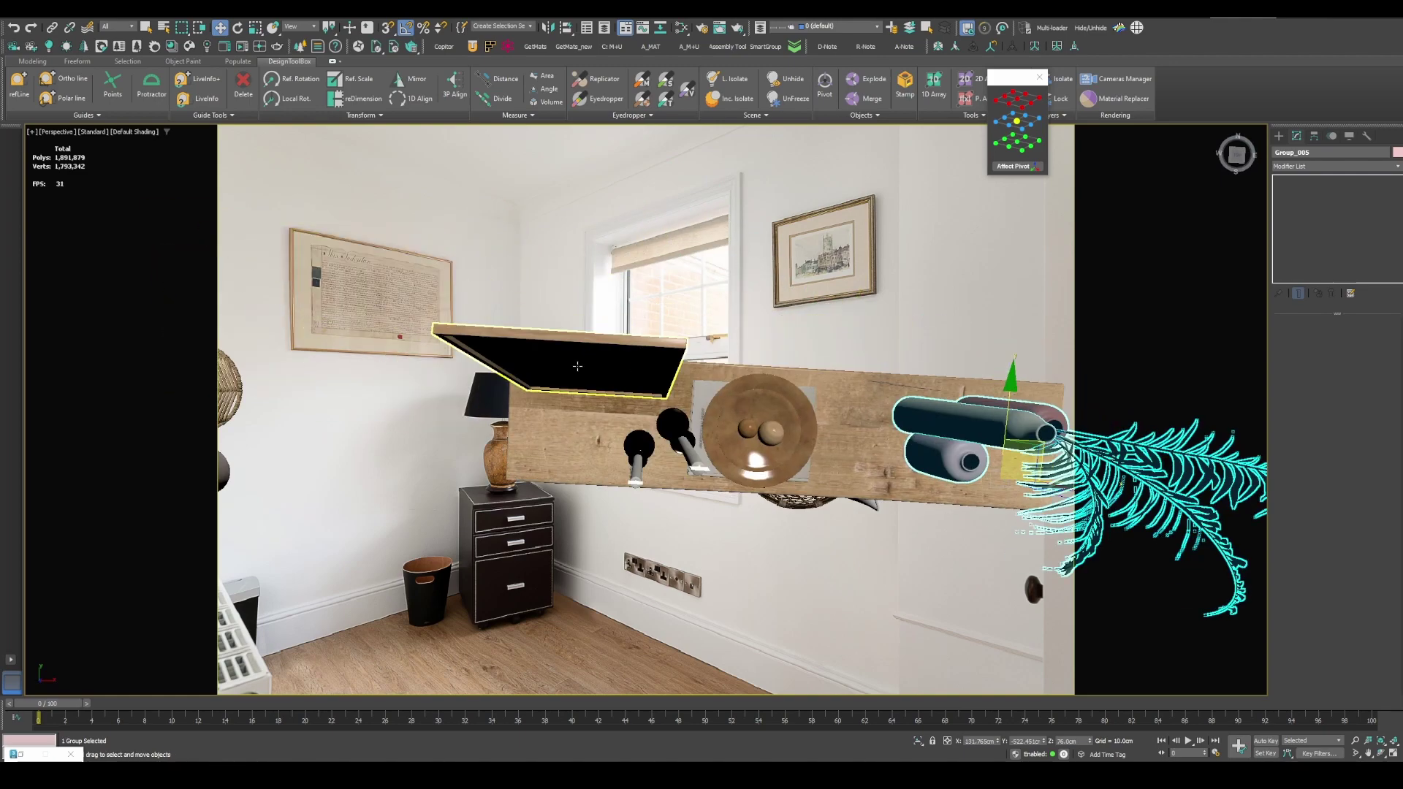
# Step: Combine the wooden console, vases, picture, candlesticks, bowl and basket into one group with SmartGroup
pyautogui.click(576, 363)
pyautogui.keyDown('alt'); pyautogui.moveTo(599, 417); pyautogui.dragTo(731, 457, button='middle'); pyautogui.keyUp('alt')
pyautogui.scroll(-8, 720, 377)
pyautogui.moveTo(782, 342); pyautogui.dragTo(649, 410)
pyautogui.scroll(5, 749, 314)
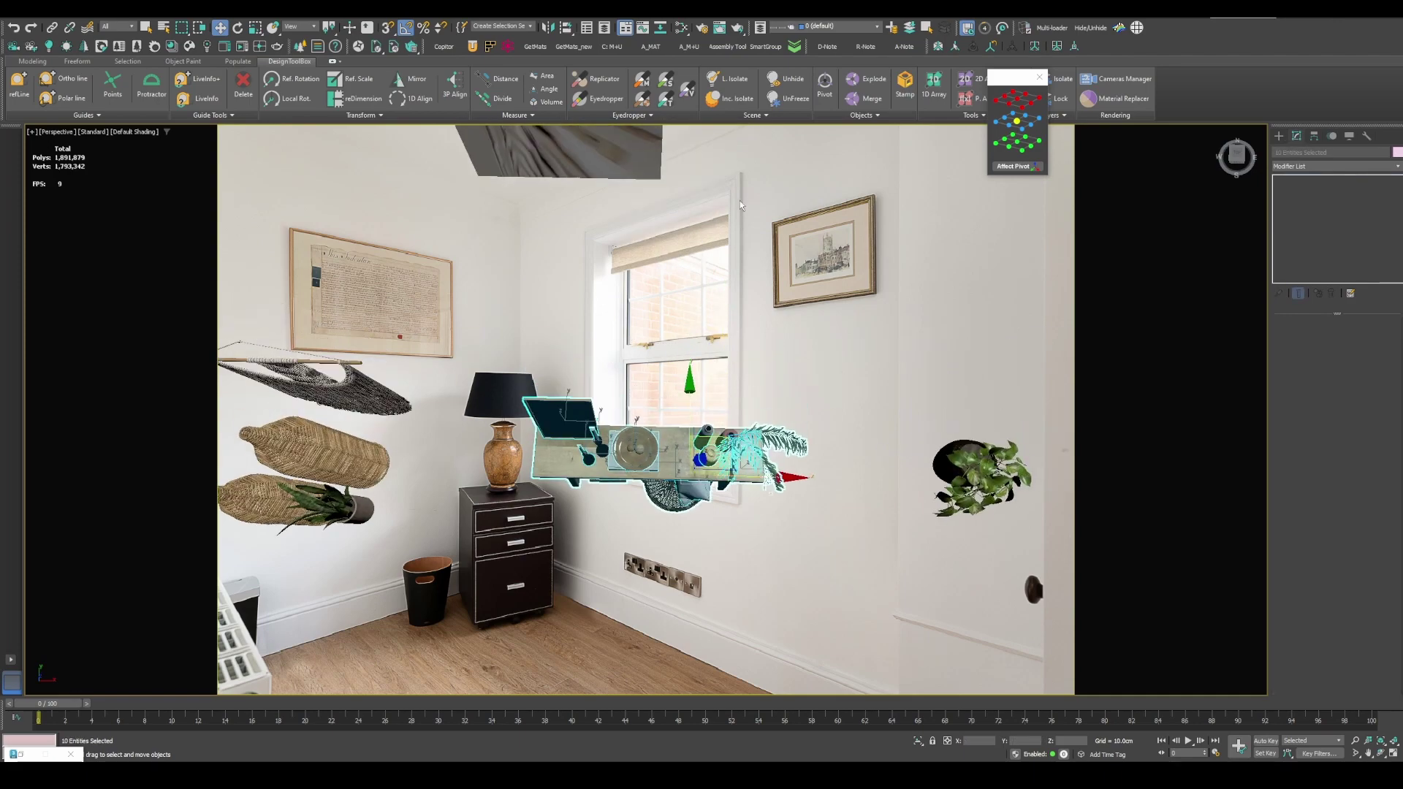
pyautogui.click(766, 46)
# Step: Move the console group from the furniture row into the room
pyautogui.scroll(-5, 751, 280)
pyautogui.moveTo(738, 322); pyautogui.dragTo(709, 484, button='middle')
pyautogui.moveTo(670, 463); pyautogui.dragTo(668, 274)
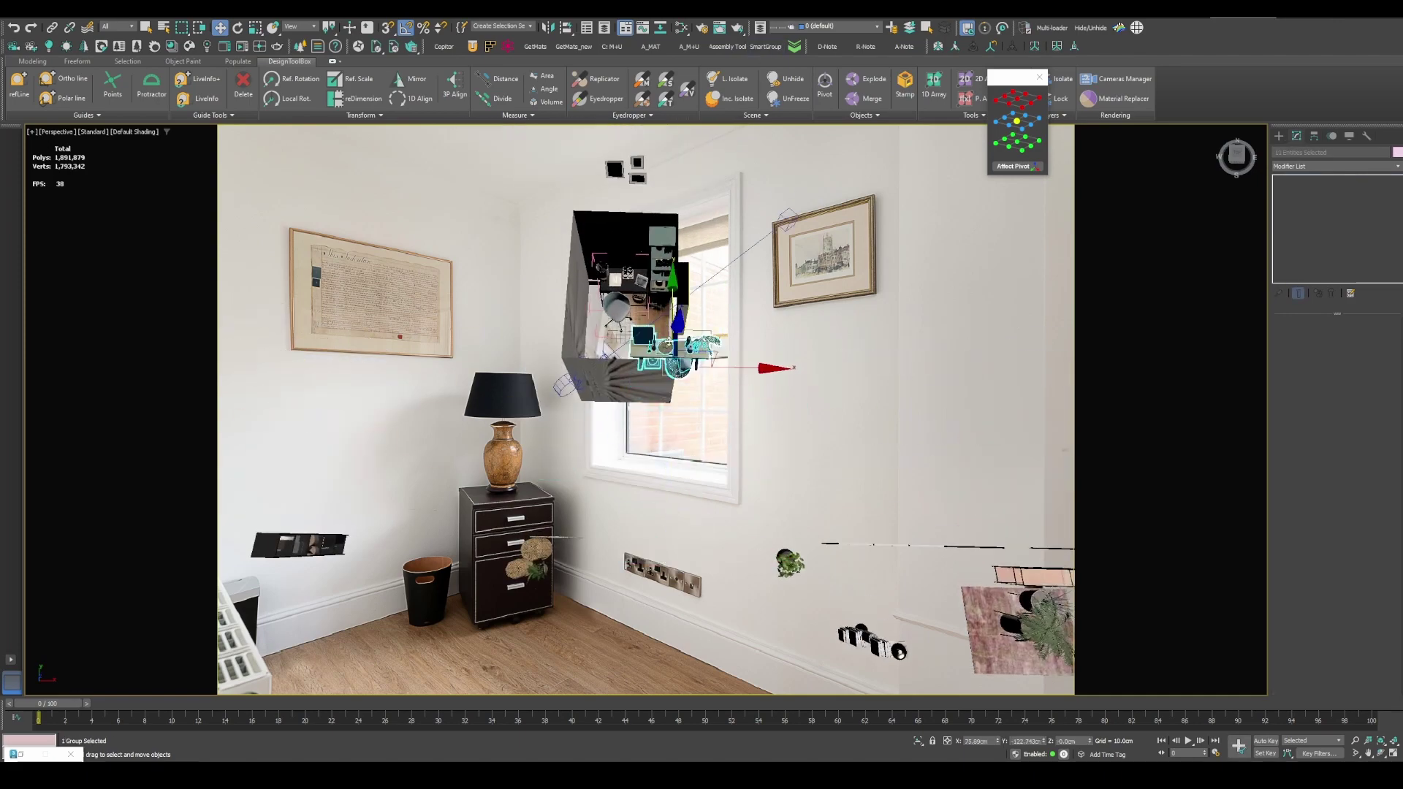
pyautogui.scroll(5, 650, 336)
pyautogui.keyDown('alt'); pyautogui.moveTo(643, 340); pyautogui.dragTo(744, 357, button='middle'); pyautogui.keyUp('alt')
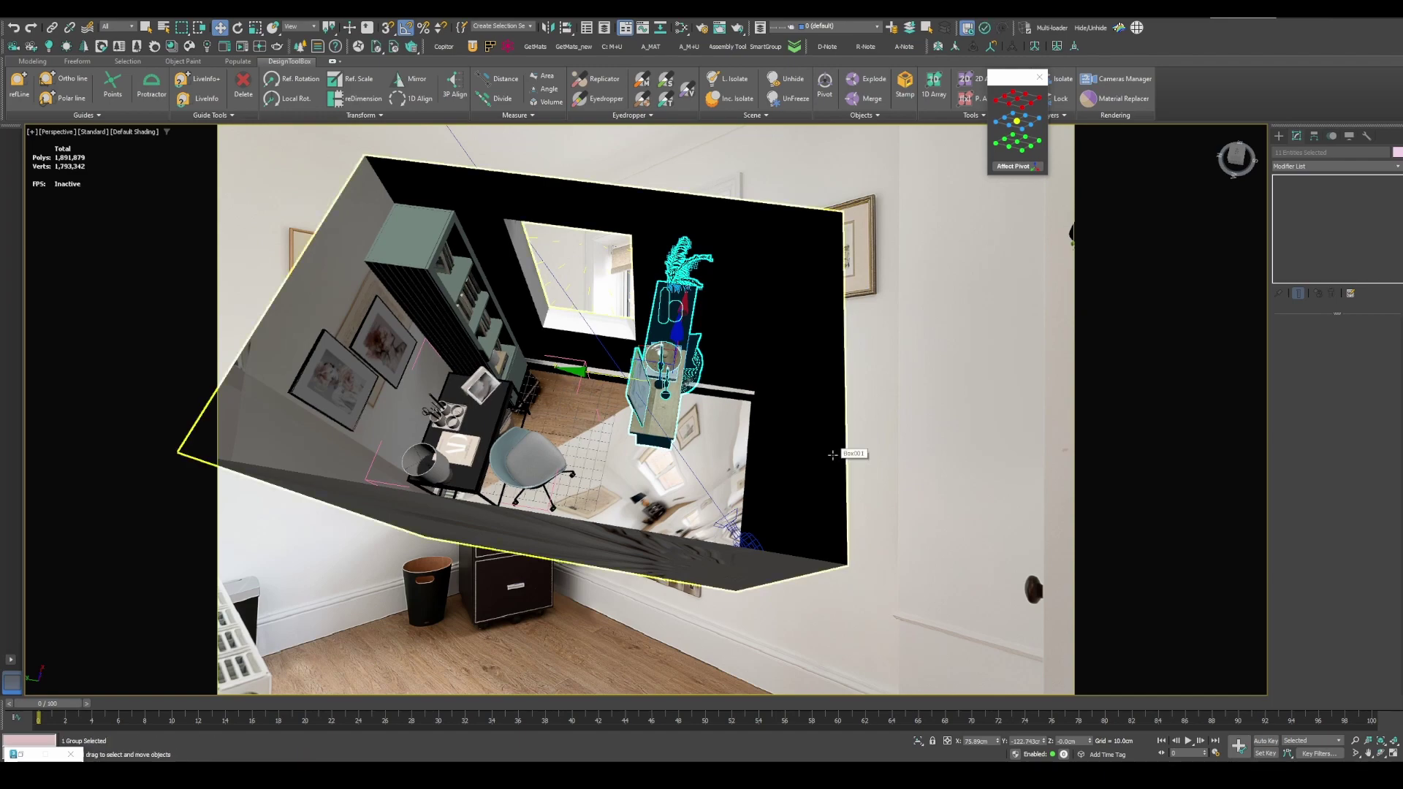
# Step: Rotate the console group to run along the window wall and check it through the camera
pyautogui.press('e')
pyautogui.moveTo(720, 437); pyautogui.dragTo(613, 433)
pyautogui.press('c')
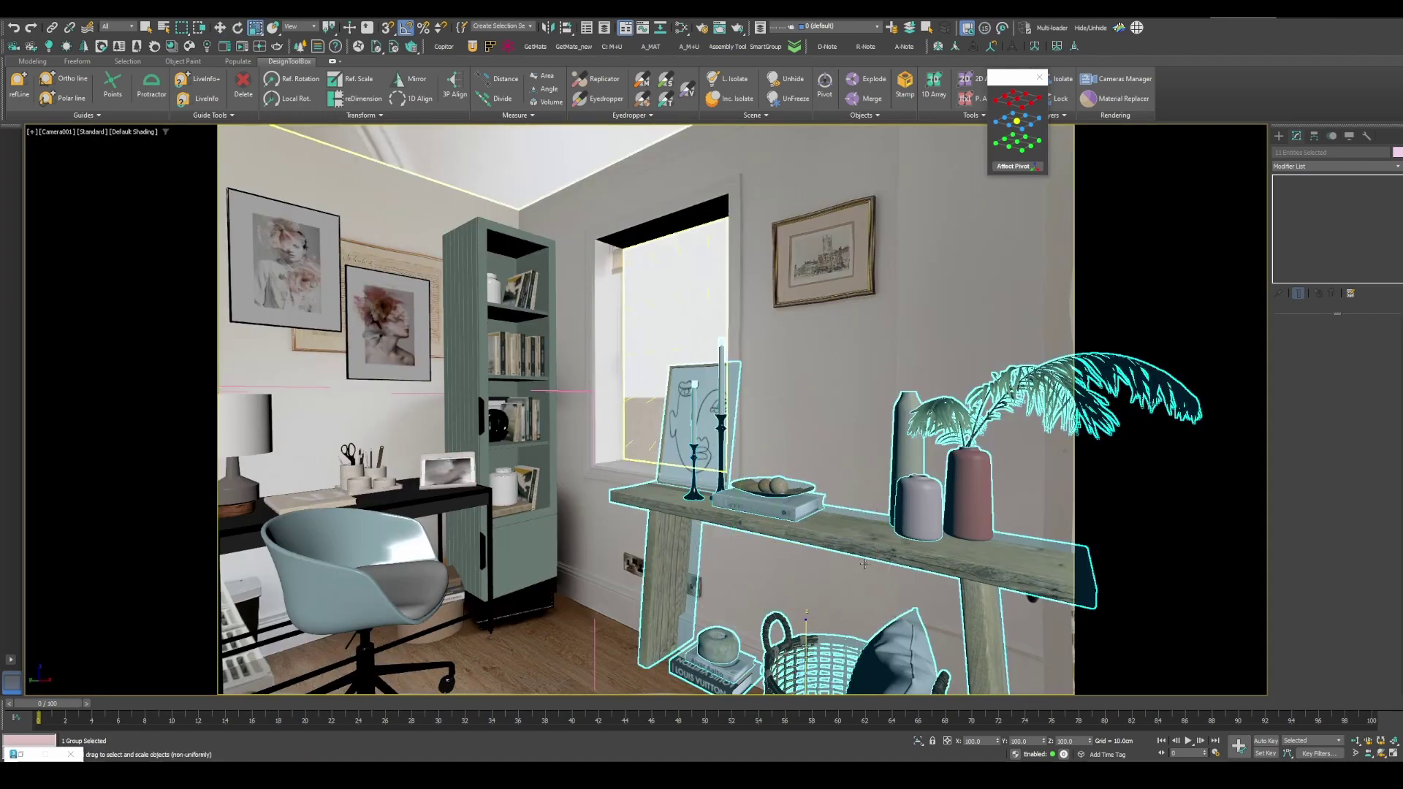
# Step: Scale the console group down and move it back against the window wall
pyautogui.hotkey('ctrl', 'alt', 'z')
pyautogui.moveTo(800, 610); pyautogui.dragTo(749, 423, button='middle')
pyautogui.moveTo(762, 530); pyautogui.dragTo(775, 559)
pyautogui.press('w')
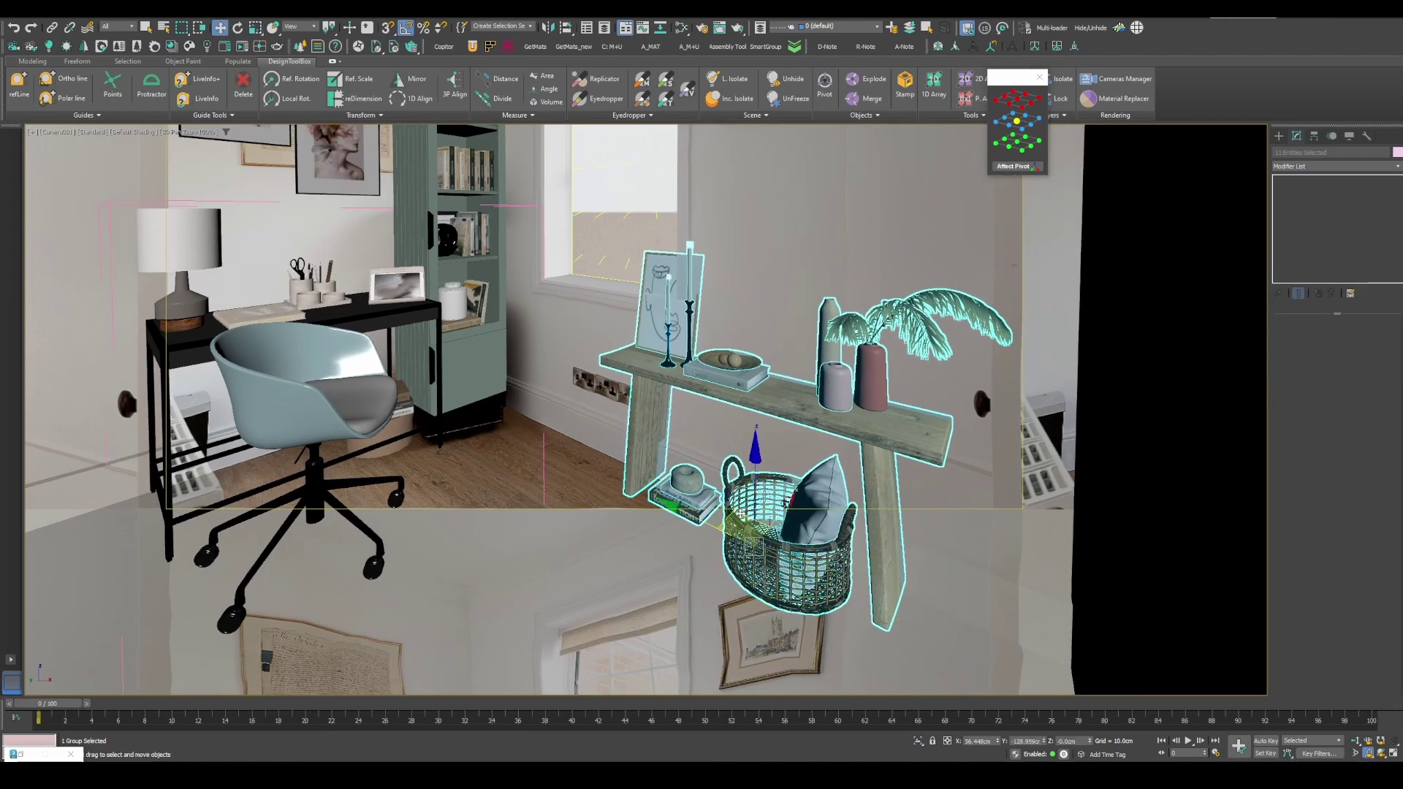
pyautogui.moveTo(741, 515); pyautogui.dragTo(642, 442)
pyautogui.press('w')
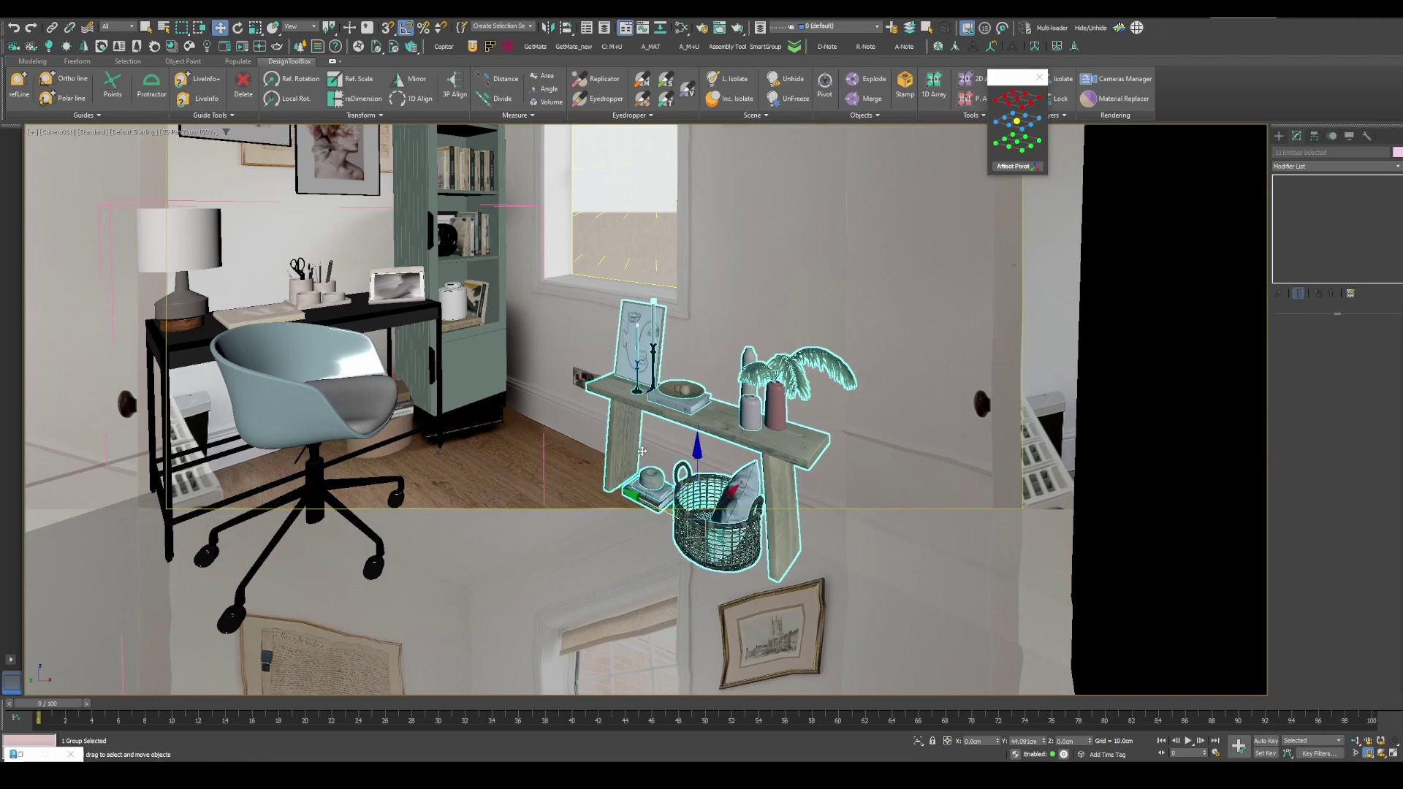
pyautogui.click(1369, 752)
pyautogui.click(1162, 548)
pyautogui.click(775, 607)
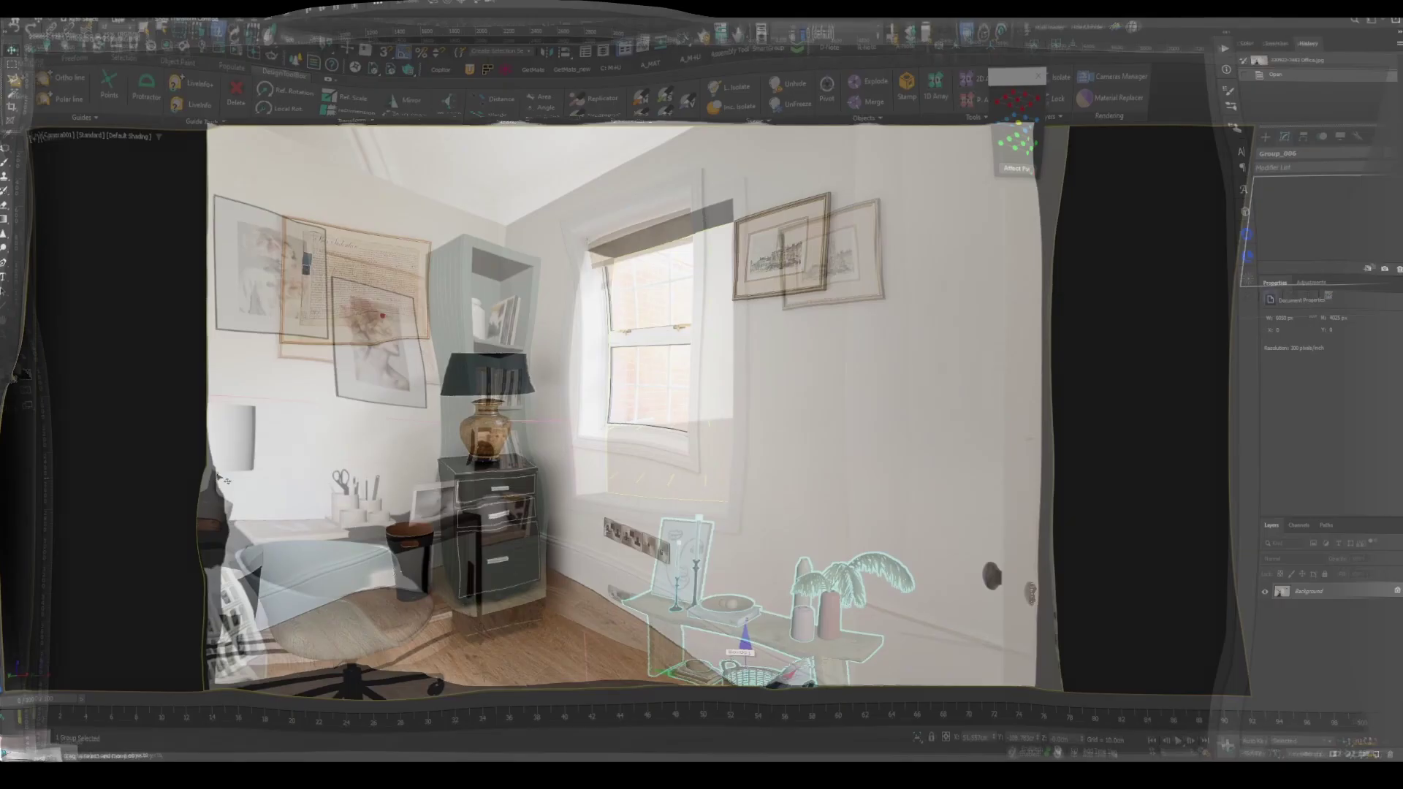
# Step: Switch to Photoshop and patch out both framed pictures in the office photo using clean wall areas below them
pyautogui.moveTo(786, 256); pyautogui.dragTo(785, 443)
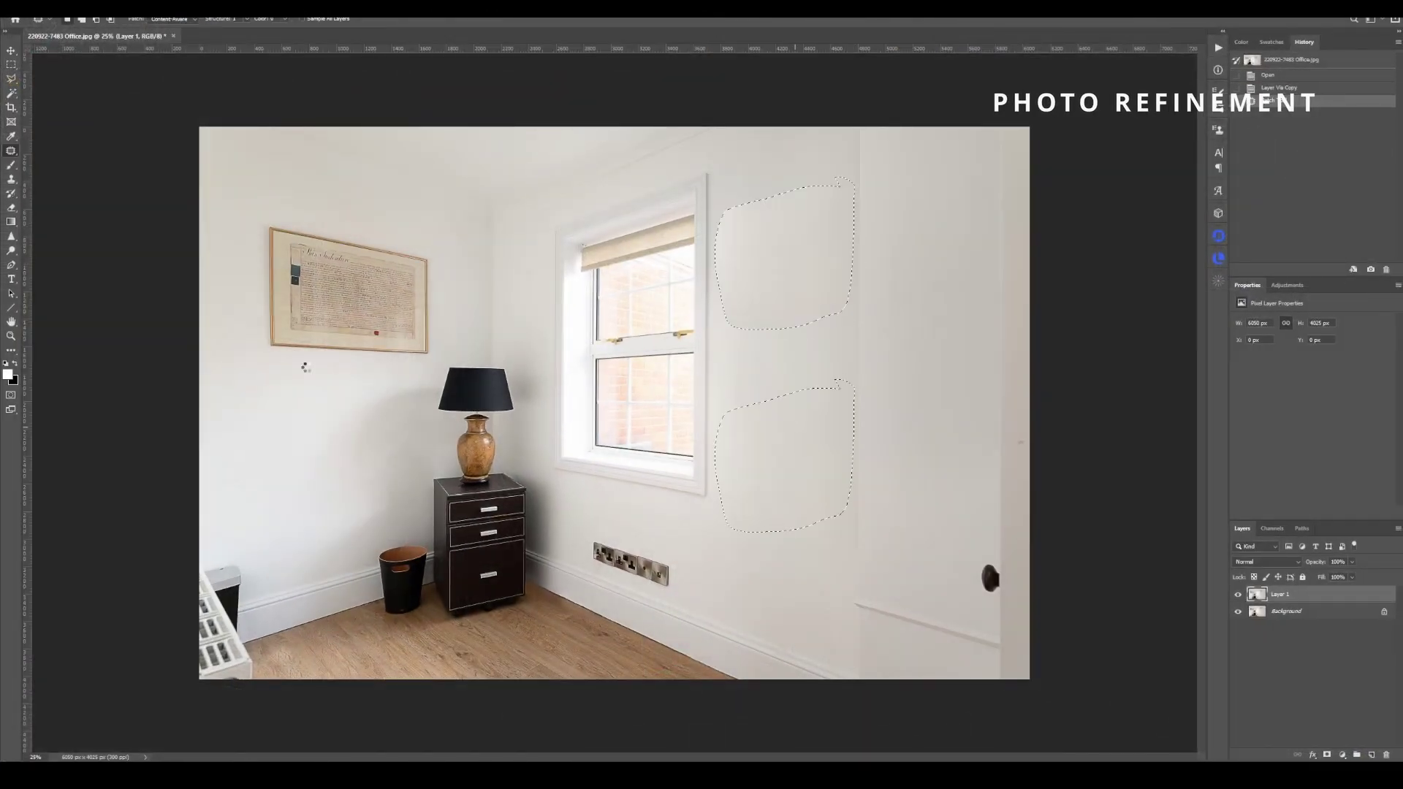
pyautogui.hotkey('ctrl', 'd')
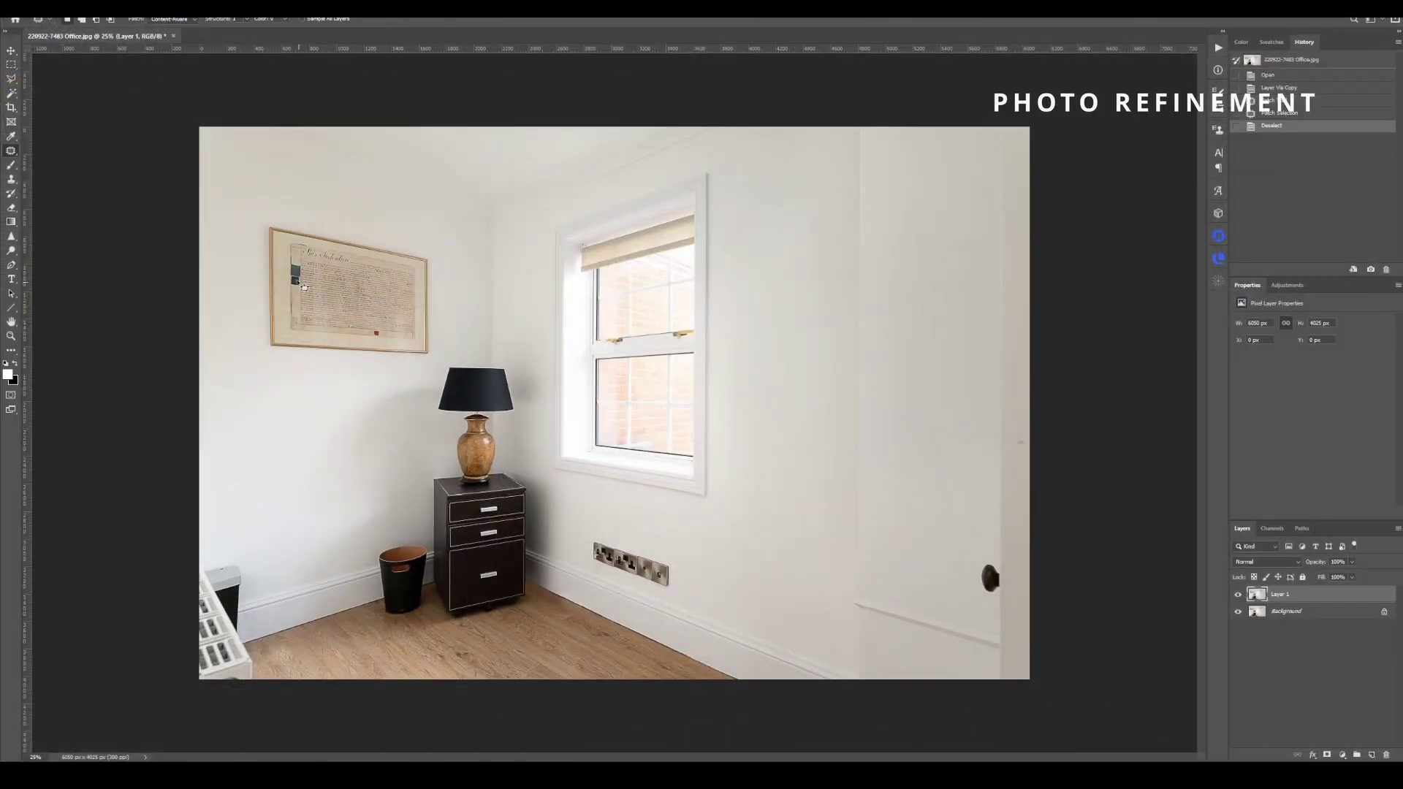
pyautogui.moveTo(434, 248); pyautogui.dragTo(254, 222)
pyautogui.moveTo(375, 294)
pyautogui.mouseDown()
pyautogui.moveTo(296, 427)
pyautogui.moveTo(315, 436)
pyautogui.mouseUp()
pyautogui.hotkey('ctrl', 'd')
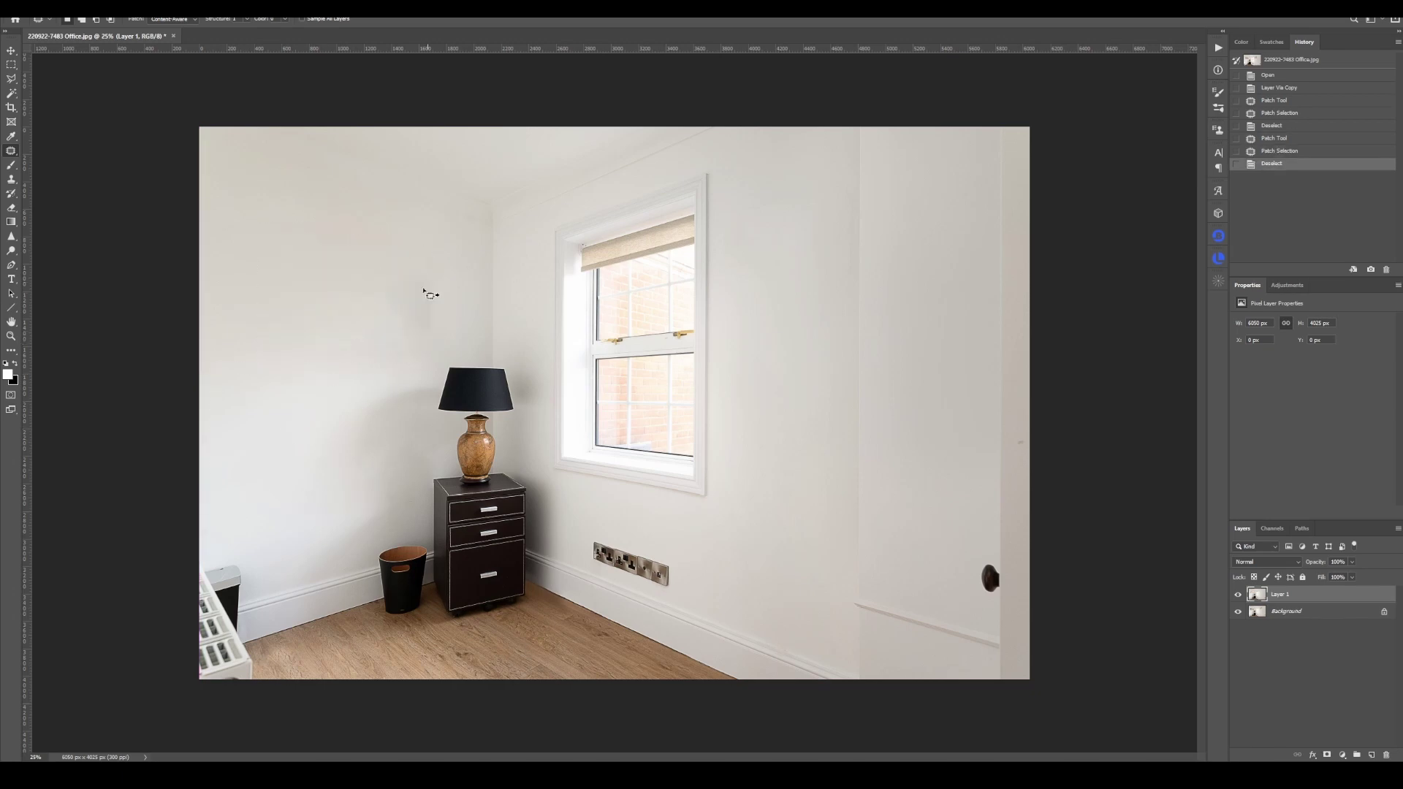
# Step: Patch the uneven wall area where the pictures hung with clean wall texture, and undo the last patch
pyautogui.moveTo(425, 290); pyautogui.dragTo(427, 292)
pyautogui.moveTo(427, 314); pyautogui.dragTo(344, 376)
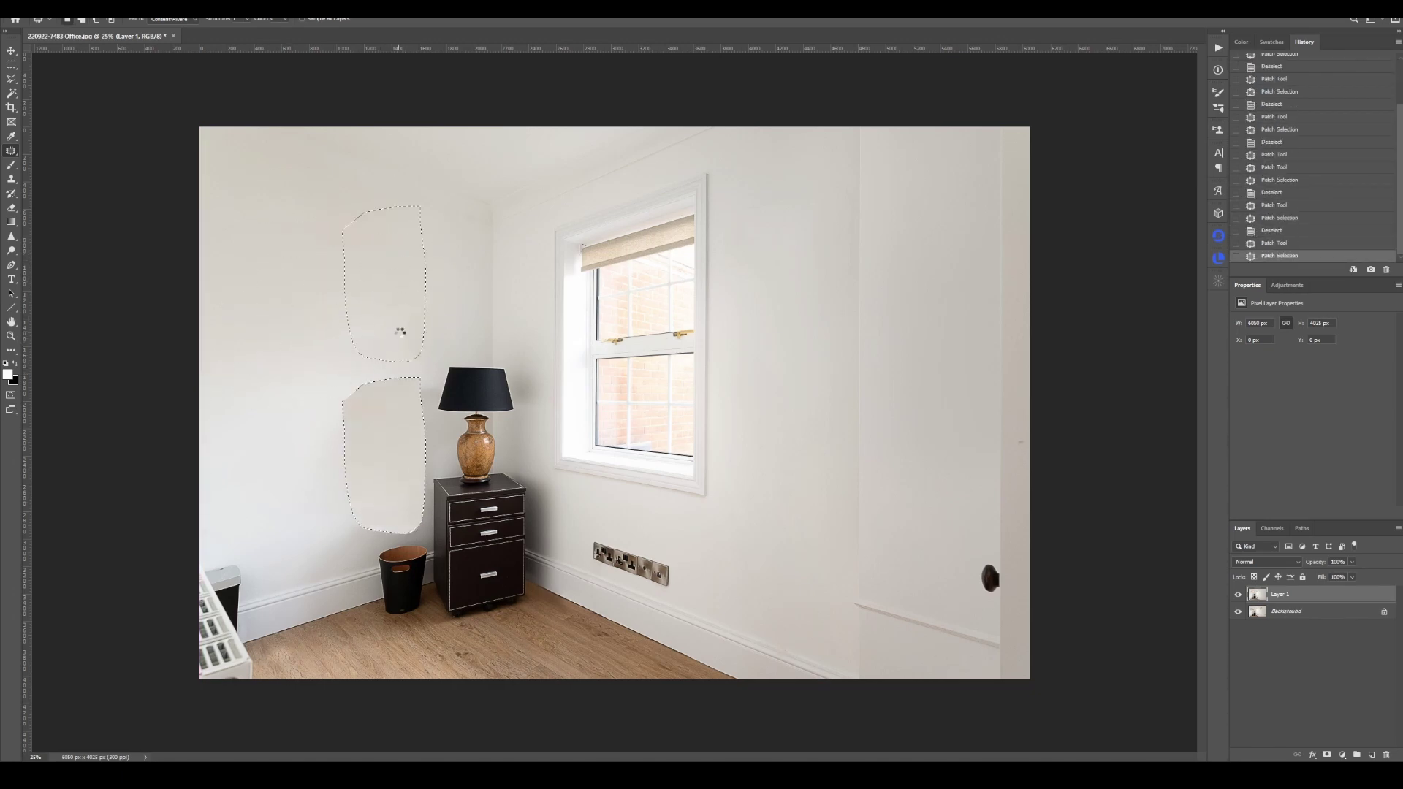
pyautogui.moveTo(397, 407); pyautogui.dragTo(376, 515)
pyautogui.hotkey('ctrl', 'z')
# Step: Clone clean wall with the Clone Stamp over the uneven shading above the waste bin, and undo the last stroke
pyautogui.moveTo(215, 19); pyautogui.dragTo(181, 19)
pyautogui.keyDown('alt'); pyautogui.click(261, 408); pyautogui.keyUp('alt')
pyautogui.moveTo(354, 438)
pyautogui.mouseDown()
pyautogui.moveTo(360, 516)
pyautogui.moveTo(353, 467)
pyautogui.mouseUp()
pyautogui.moveTo(351, 438); pyautogui.dragTo(354, 515)
pyautogui.moveTo(399, 395); pyautogui.dragTo(360, 541)
pyautogui.hotkey('ctrl', 'z')
# Step: Outline the wall and skirting behind the radiator with the Polygonal Lasso, following the floor line and the radiator edge
pyautogui.keyDown('alt'); pyautogui.scroll(10, 188, 657); pyautogui.keyUp('alt')
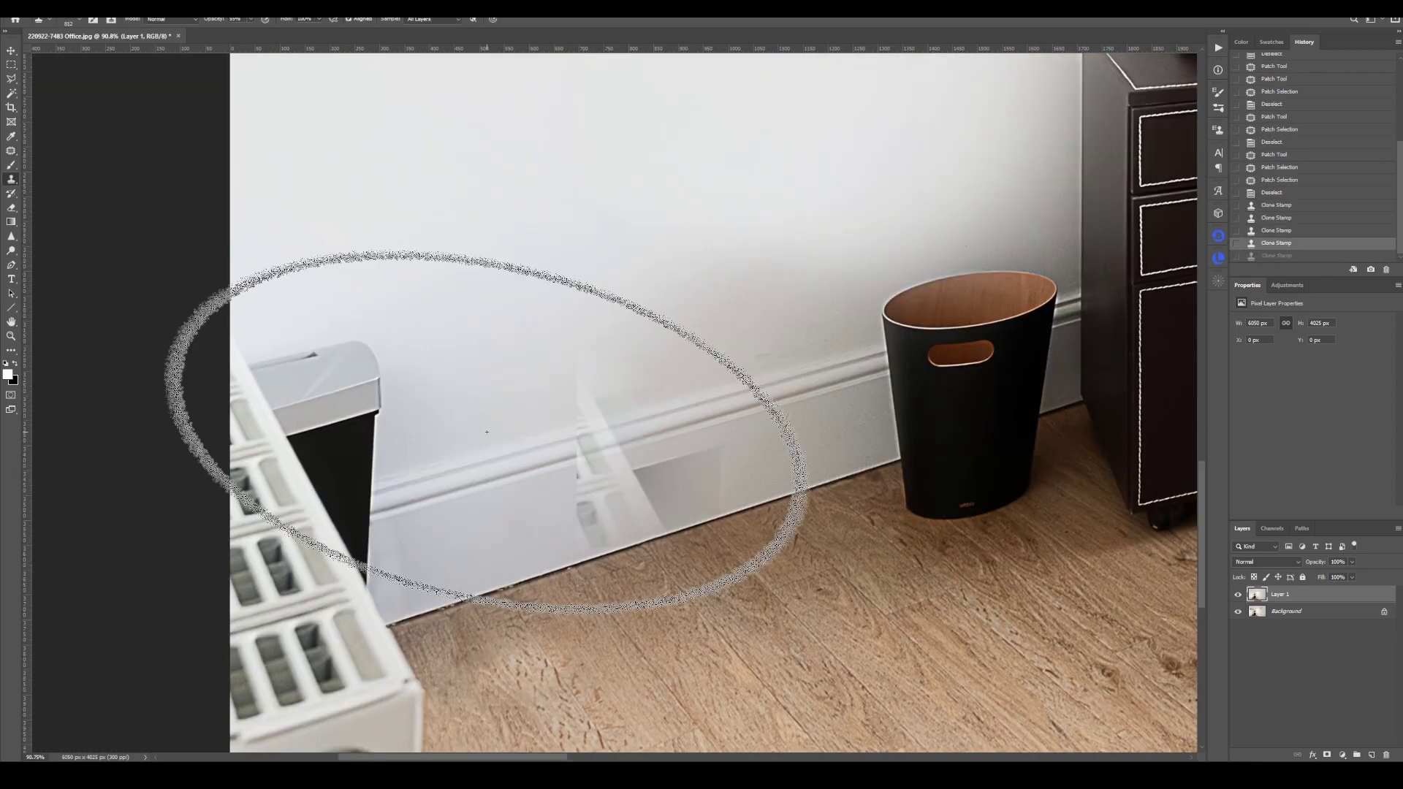
pyautogui.press('l')
pyautogui.click(633, 547)
pyautogui.click(780, 499)
pyautogui.click(633, 546)
pyautogui.press('s')
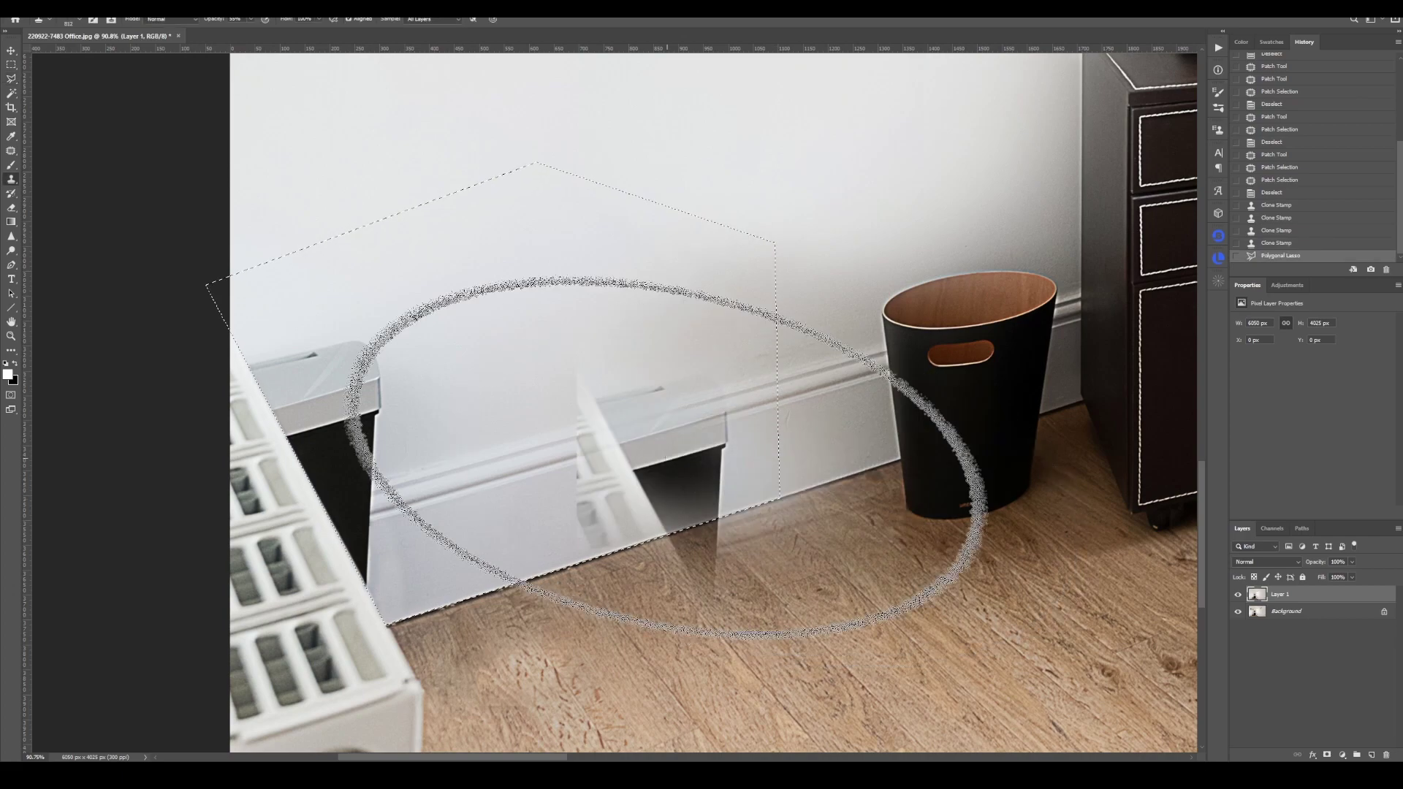
# Step: Clone wall and skirting board over the bin beside the radiator with a smaller brush, and clear the selection
pyautogui.rightClick(591, 350)
pyautogui.moveTo(629, 397); pyautogui.dragTo(630, 385)
pyautogui.press('Return')
pyautogui.keyDown('alt'); pyautogui.click(630, 444); pyautogui.keyUp('alt')
pyautogui.click(380, 506)
pyautogui.moveTo(381, 513)
pyautogui.mouseDown()
pyautogui.moveTo(366, 523)
pyautogui.moveTo(334, 434)
pyautogui.mouseUp()
pyautogui.moveTo(334, 434)
pyautogui.mouseDown()
pyautogui.moveTo(308, 390)
pyautogui.moveTo(179, 524)
pyautogui.mouseUp()
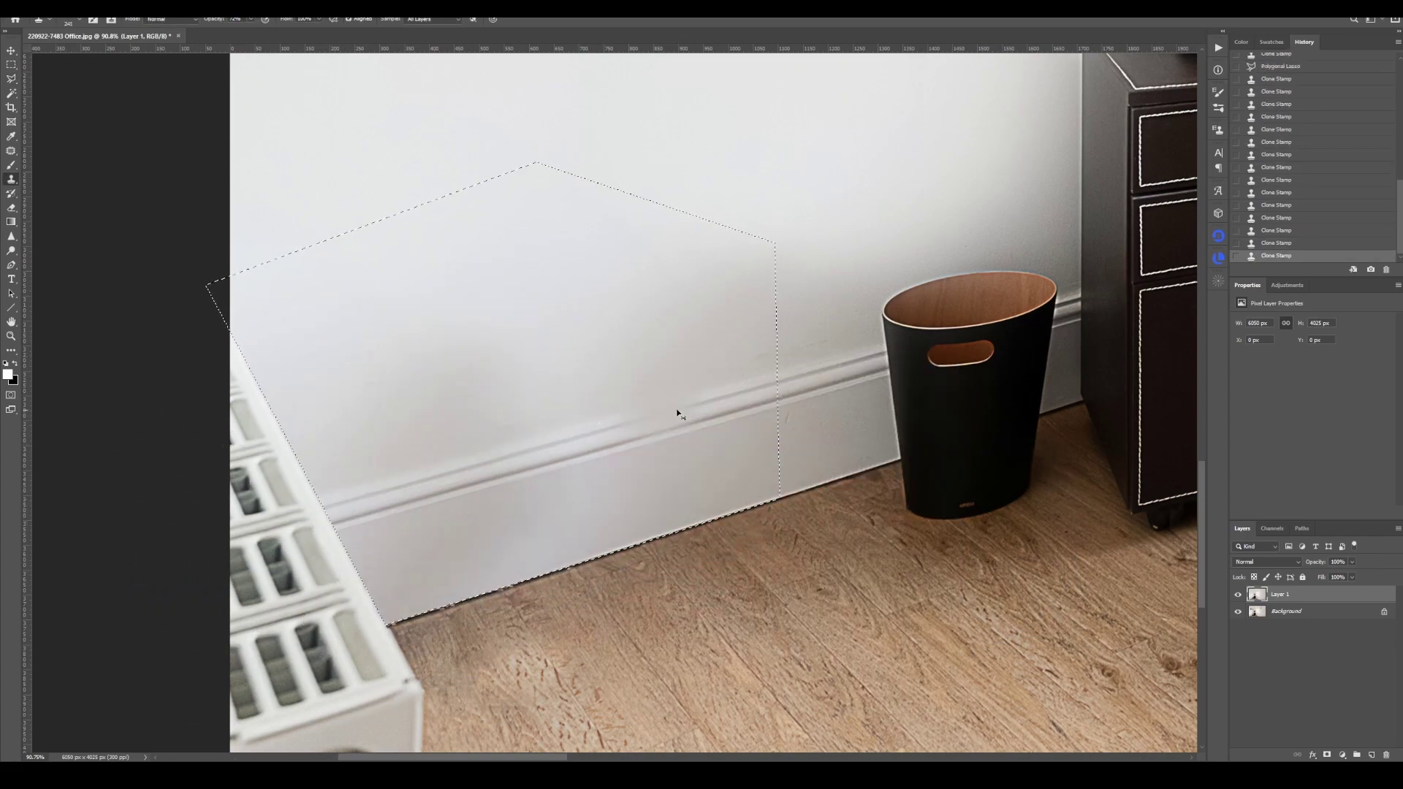
pyautogui.hotkey('ctrl', 'd')
# Step: Outline the wall and skirting around the black waste bin with the Polygonal Lasso, following the floor line up to the cabinet
pyautogui.keyDown('alt'); pyautogui.scroll(-10, 677, 414); pyautogui.keyUp('alt')
pyautogui.keyDown('alt'); pyautogui.scroll(8, 366, 585); pyautogui.keyUp('alt')
pyautogui.moveTo(336, 599); pyautogui.dragTo(508, 402)
pyautogui.press('l')
pyautogui.keyDown('alt'); pyautogui.scroll(4, 490, 431); pyautogui.keyUp('alt')
pyautogui.click(417, 525)
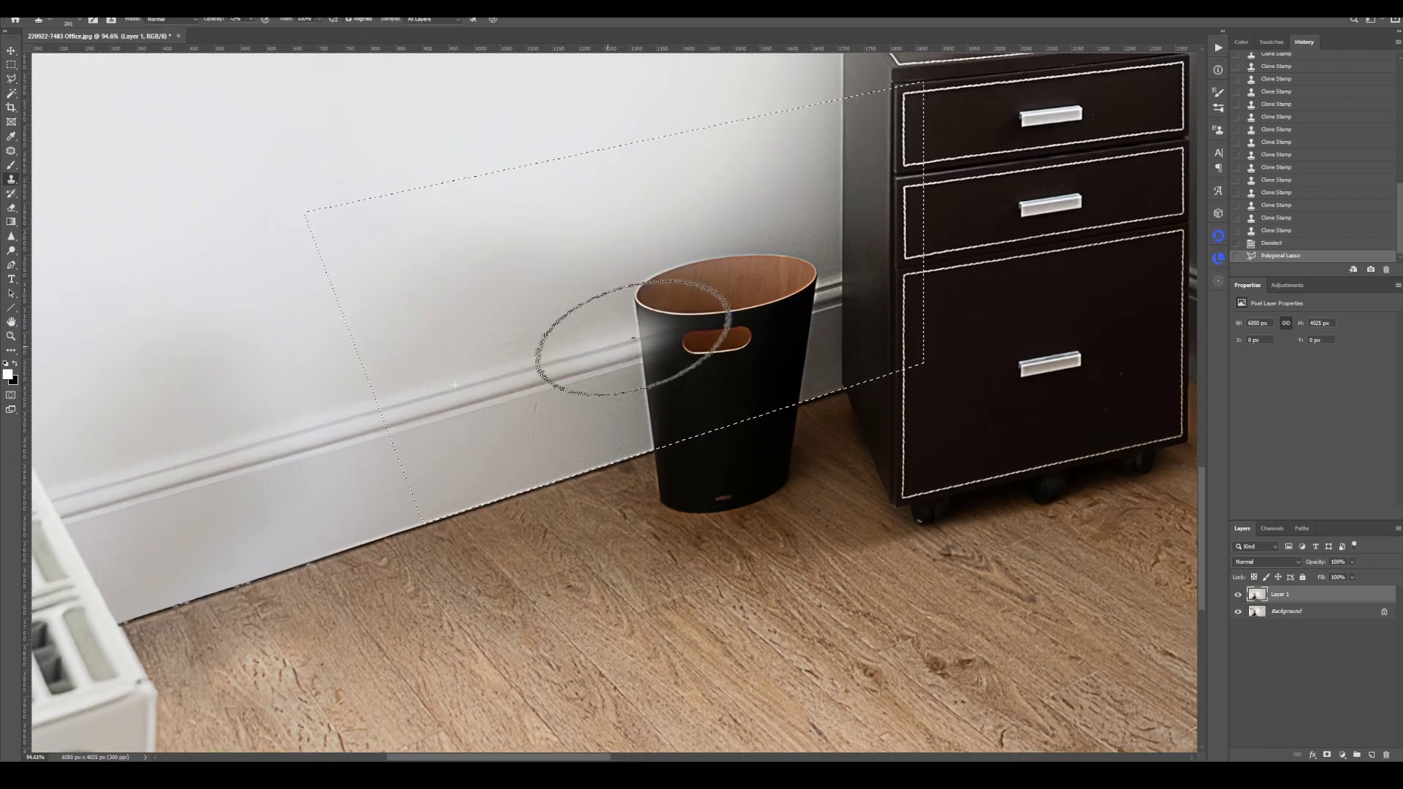
# Step: Clone wall and skirting over the upper waste bin and the cabinet's side with an enlarged brush, and clear the selection
pyautogui.moveTo(634, 337)
pyautogui.mouseDown()
pyautogui.moveTo(777, 360)
pyautogui.moveTo(695, 366)
pyautogui.moveTo(616, 304)
pyautogui.moveTo(828, 342)
pyautogui.mouseUp()
pyautogui.press(']')
pyautogui.press(']')
pyautogui.press(']')
pyautogui.press(']')
pyautogui.press(']')
pyautogui.press(']')
pyautogui.moveTo(828, 342)
pyautogui.mouseDown()
pyautogui.moveTo(867, 217)
pyautogui.moveTo(864, 376)
pyautogui.moveTo(780, 373)
pyautogui.mouseUp()
pyautogui.hotkey('ctrl', 'd')
# Step: Blend the shaded band above the skirting with cloned clean wall, undoing unwanted strokes, and retouch the skirting near the radiator
pyautogui.moveTo(649, 86); pyautogui.dragTo(594, 295)
pyautogui.press('[')
pyautogui.press('[')
pyautogui.press('[')
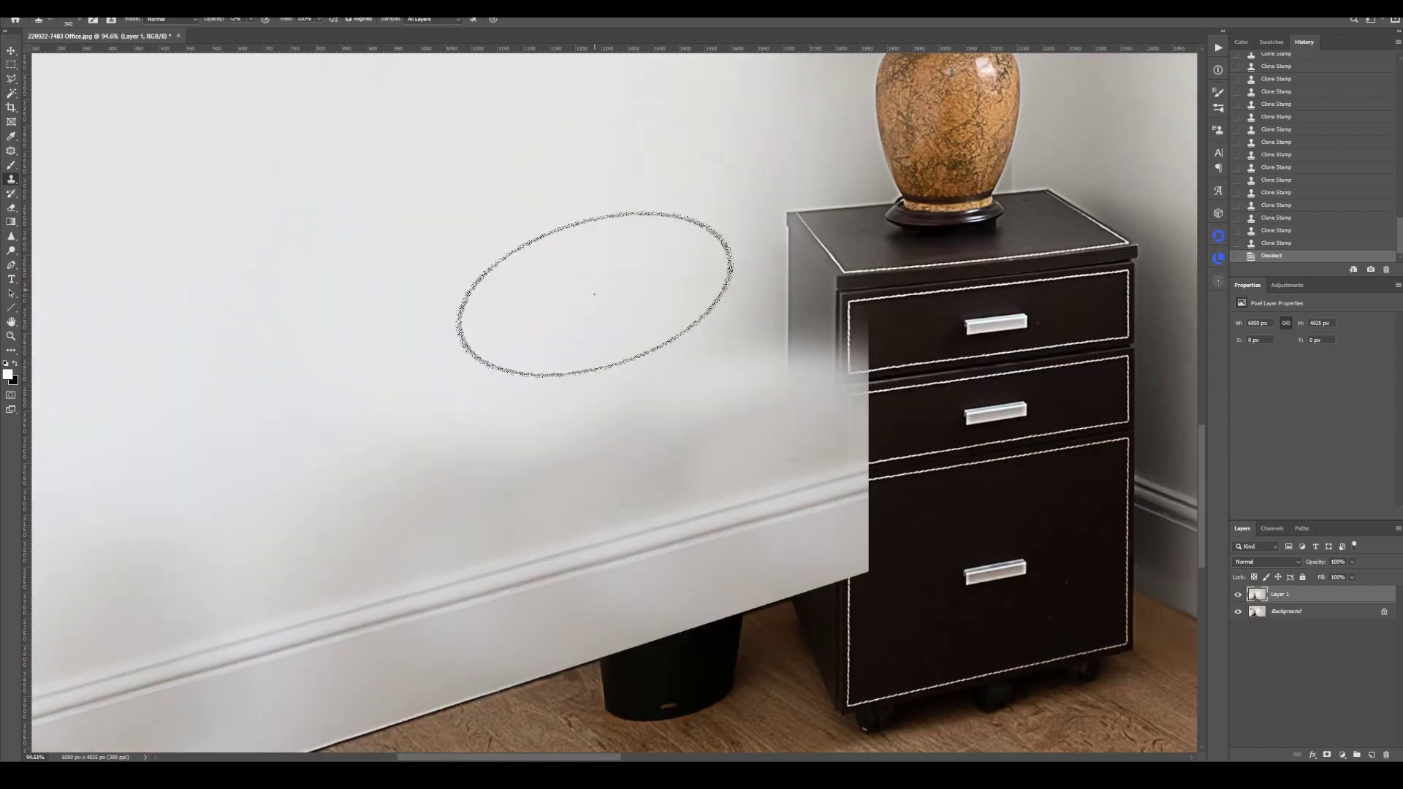
pyautogui.keyDown('alt'); pyautogui.click(465, 151); pyautogui.keyUp('alt')
pyautogui.moveTo(764, 256)
pyautogui.mouseDown()
pyautogui.moveTo(758, 292)
pyautogui.moveTo(811, 197)
pyautogui.mouseUp()
pyautogui.hotkey('ctrl', 'z')
pyautogui.keyDown('alt'); pyautogui.click(573, 278); pyautogui.keyUp('alt')
pyautogui.hotkey('ctrl', 'z')
pyautogui.hotkey('ctrl', 'z')
pyautogui.hotkey('ctrl', 'z')
pyautogui.keyDown('ctrl'); pyautogui.moveTo(652, 233); pyautogui.dragTo(522, 277); pyautogui.keyUp('ctrl')
pyautogui.keyDown('ctrl'); pyautogui.moveTo(523, 277); pyautogui.dragTo(676, 413); pyautogui.keyUp('ctrl')
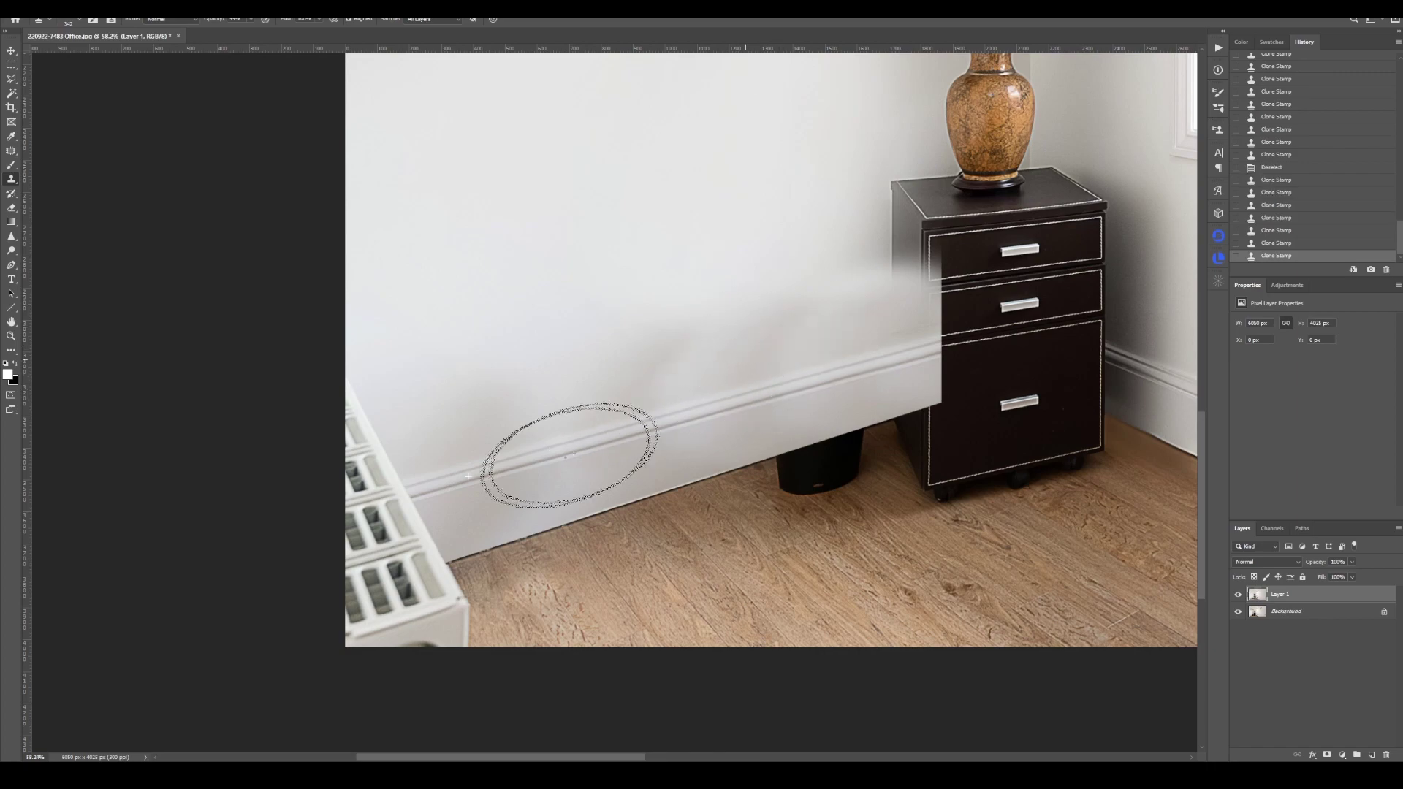
pyautogui.moveTo(570, 455); pyautogui.dragTo(584, 450)
# Step: Outline the next stretch of wall and skirting toward the cabinet with the Polygonal Lasso for further cloning
pyautogui.press('l')
pyautogui.moveTo(562, 425)
pyautogui.keyDown('ctrl'); pyautogui.mouseDown()
pyautogui.moveTo(475, 447)
pyautogui.moveTo(647, 457)
pyautogui.mouseUp(); pyautogui.keyUp('ctrl')
pyautogui.click(431, 465)
pyautogui.click(1095, 286)
pyautogui.moveTo(1094, 286); pyautogui.dragTo(1033, 605)
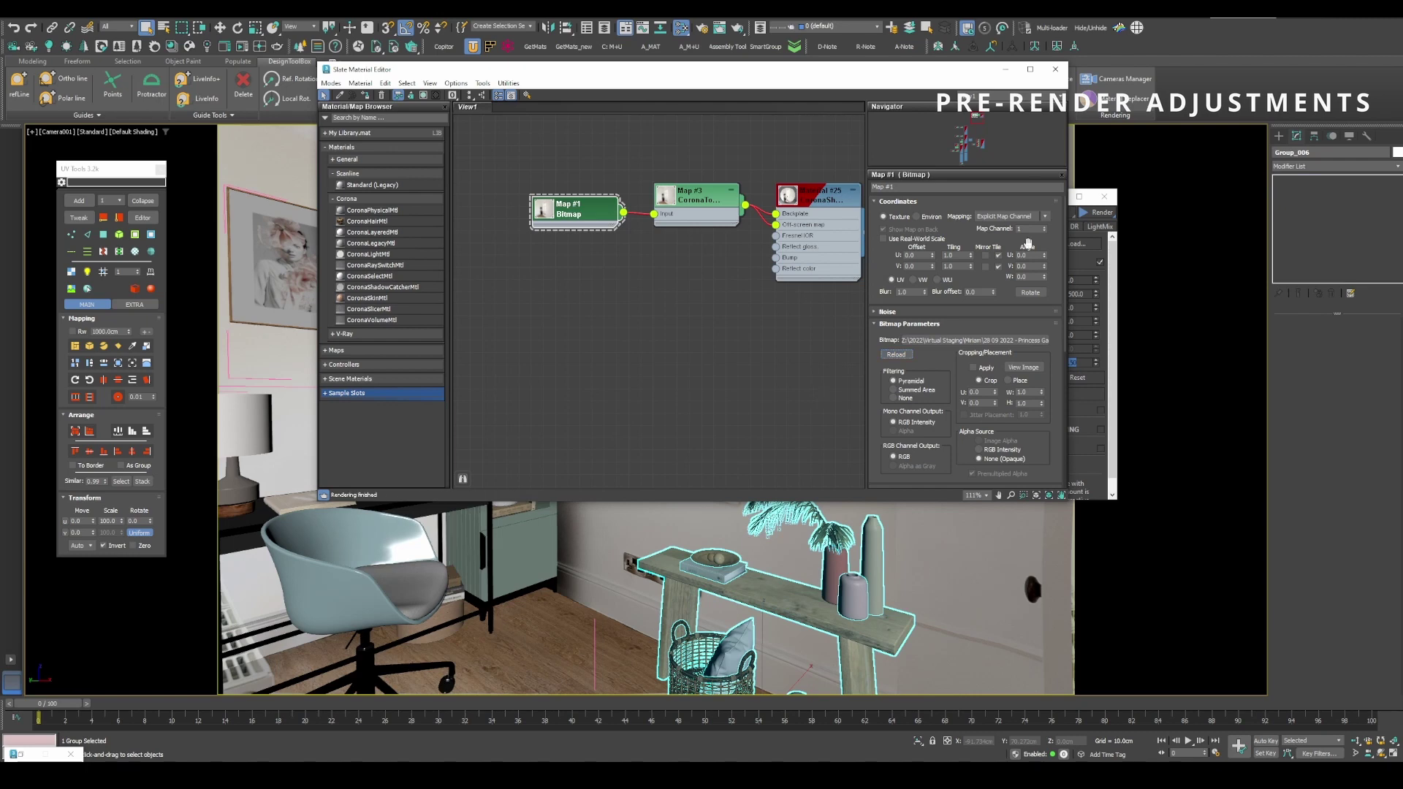
# Step: Switch to 3ds Max and start a Corona render of the staged camera view
pyautogui.click(1097, 213)
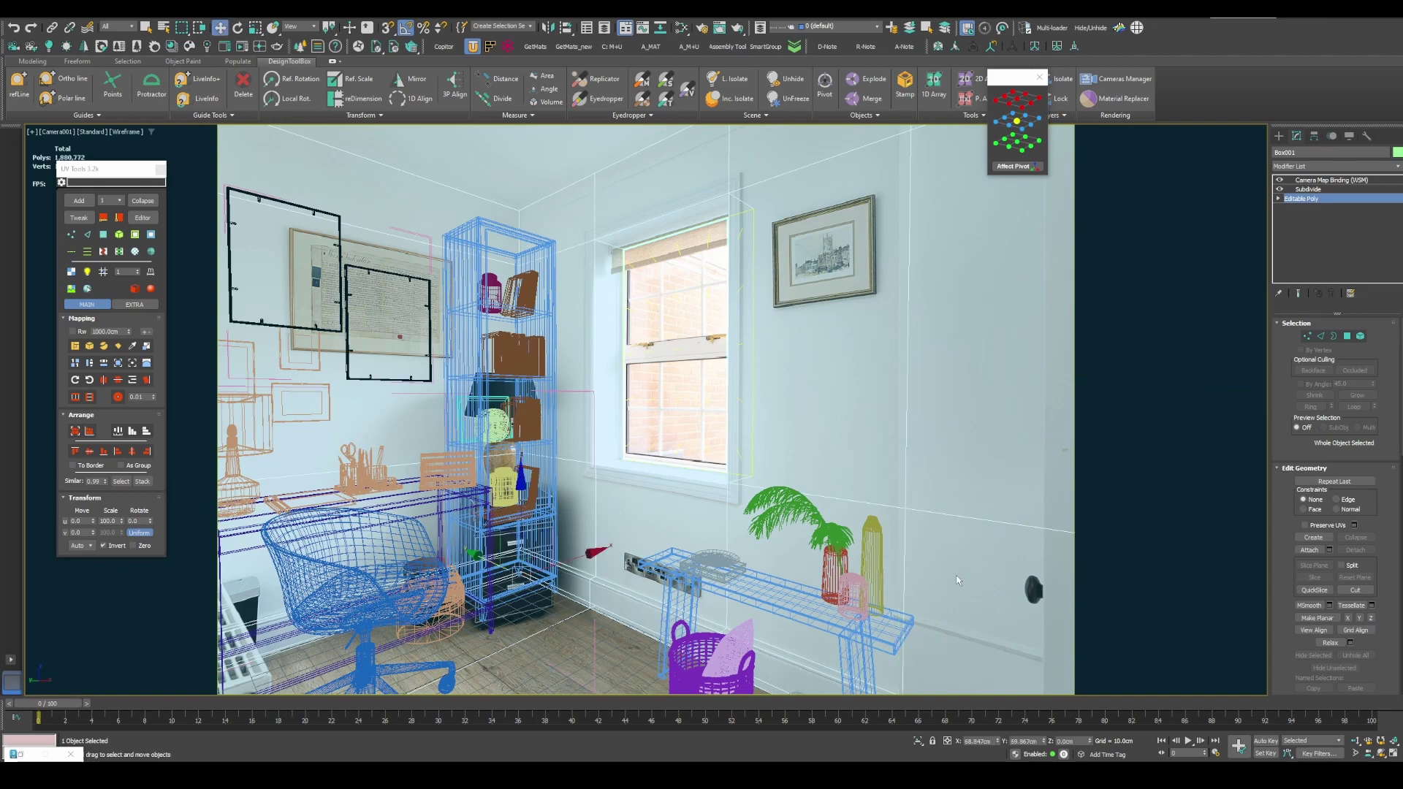
# Step: Enter polygon editing on the room box and examine its wall polygons around the camera frame
pyautogui.press('4')
pyautogui.scroll(-3, 874, 575)
pyautogui.scroll(3, 874, 574)
pyautogui.moveTo(874, 574); pyautogui.dragTo(770, 570, button='middle')
pyautogui.scroll(-3, 766, 540)
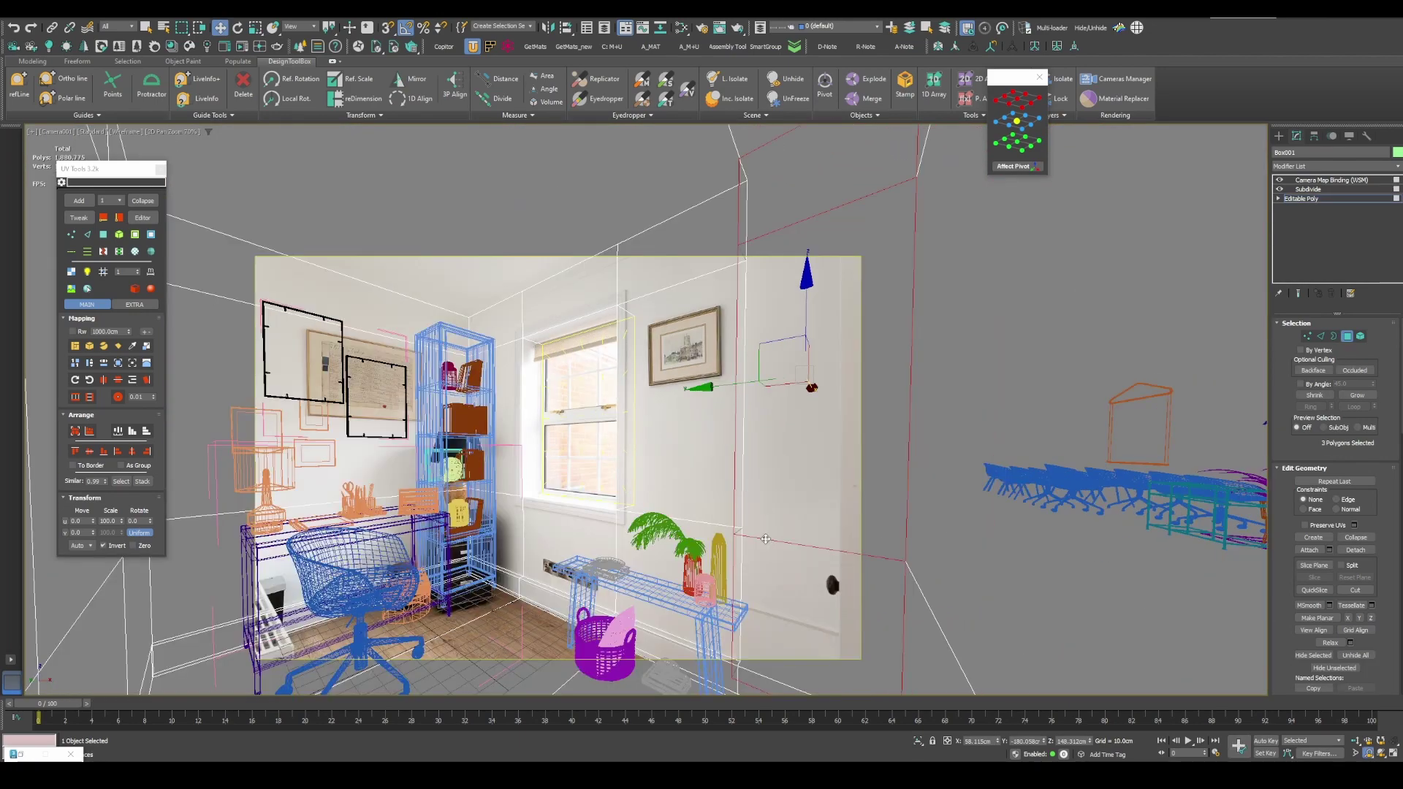
pyautogui.scroll(4, 728, 590)
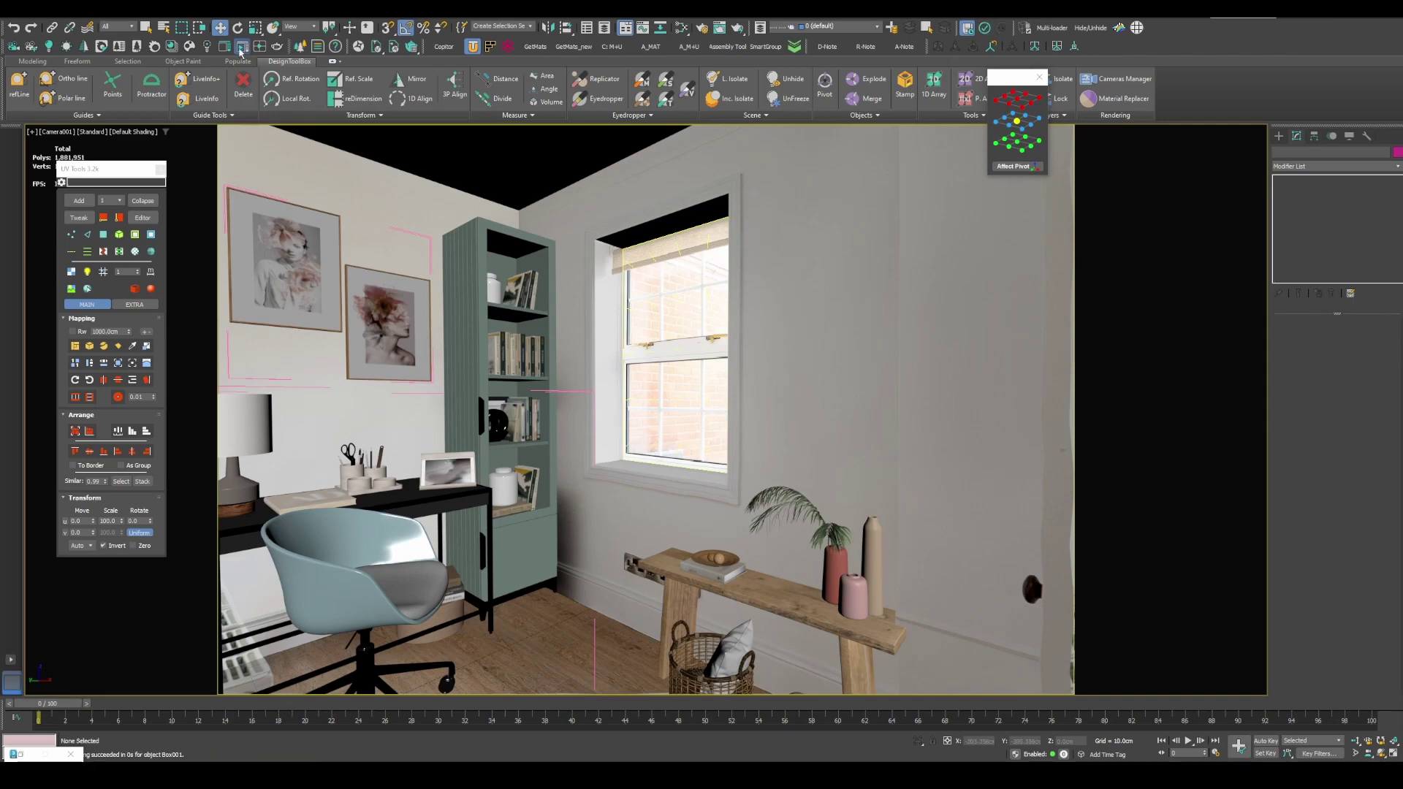
# Step: Select the framed picture and the stationery holders on the desk for adjustment
pyautogui.click(241, 48)
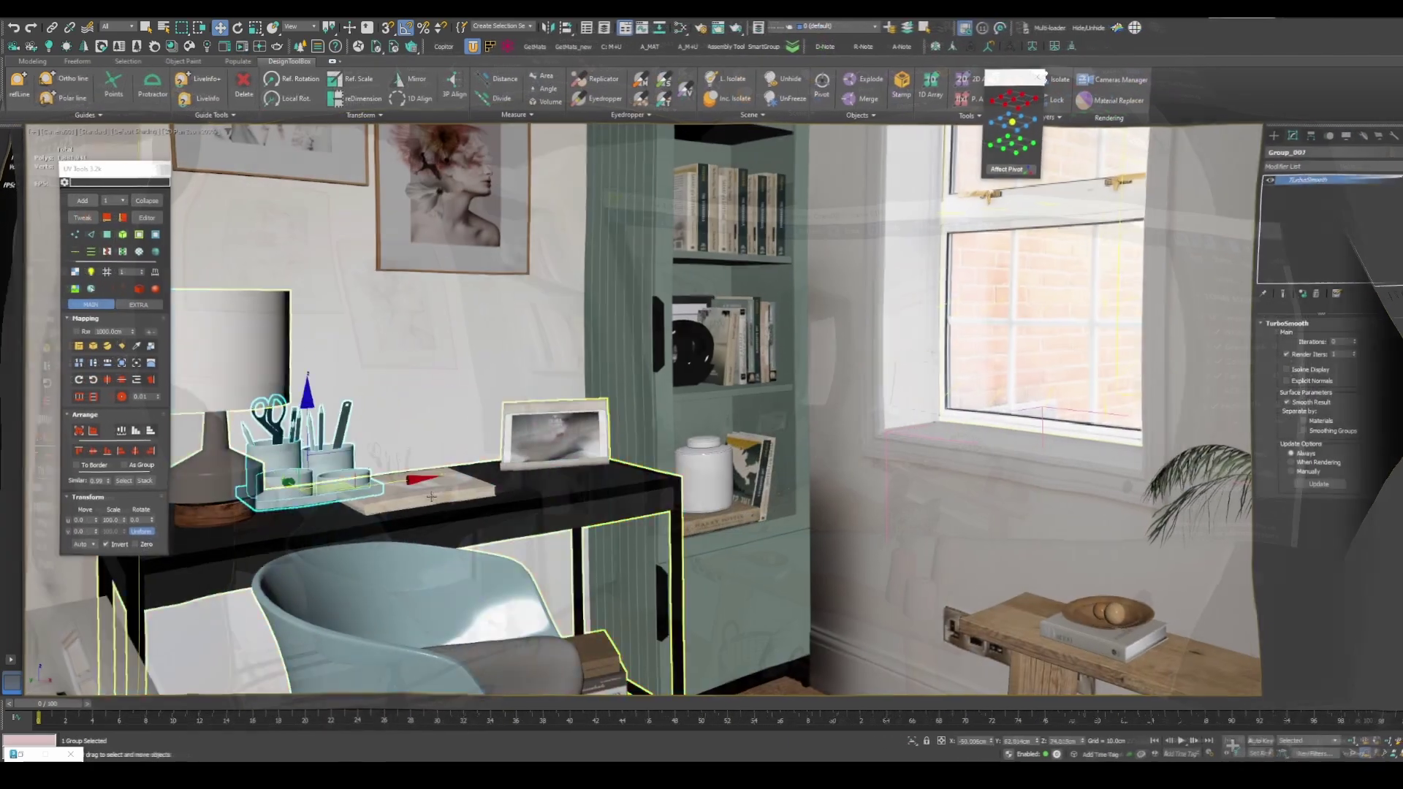
pyautogui.click(523, 422)
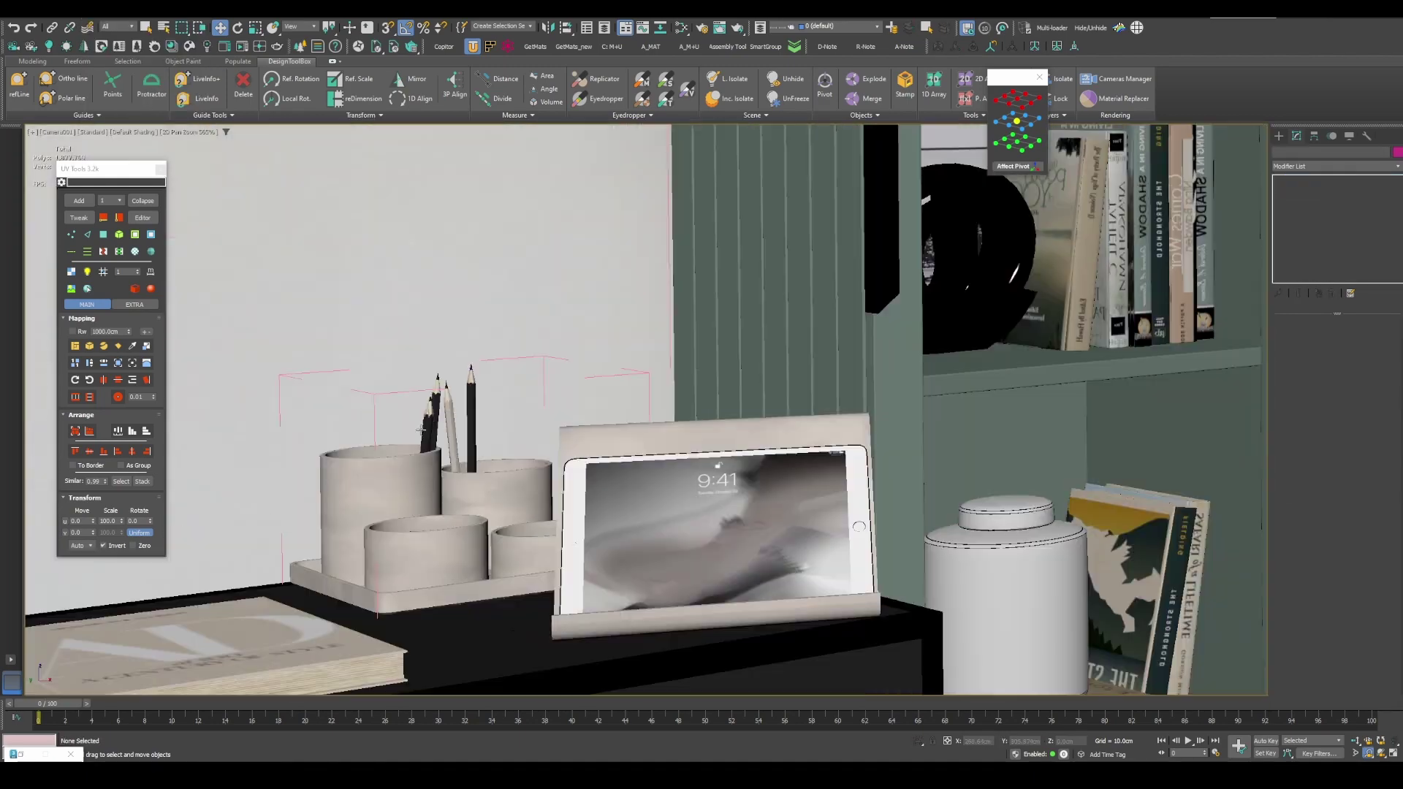
pyautogui.click(298, 468)
pyautogui.click(712, 565)
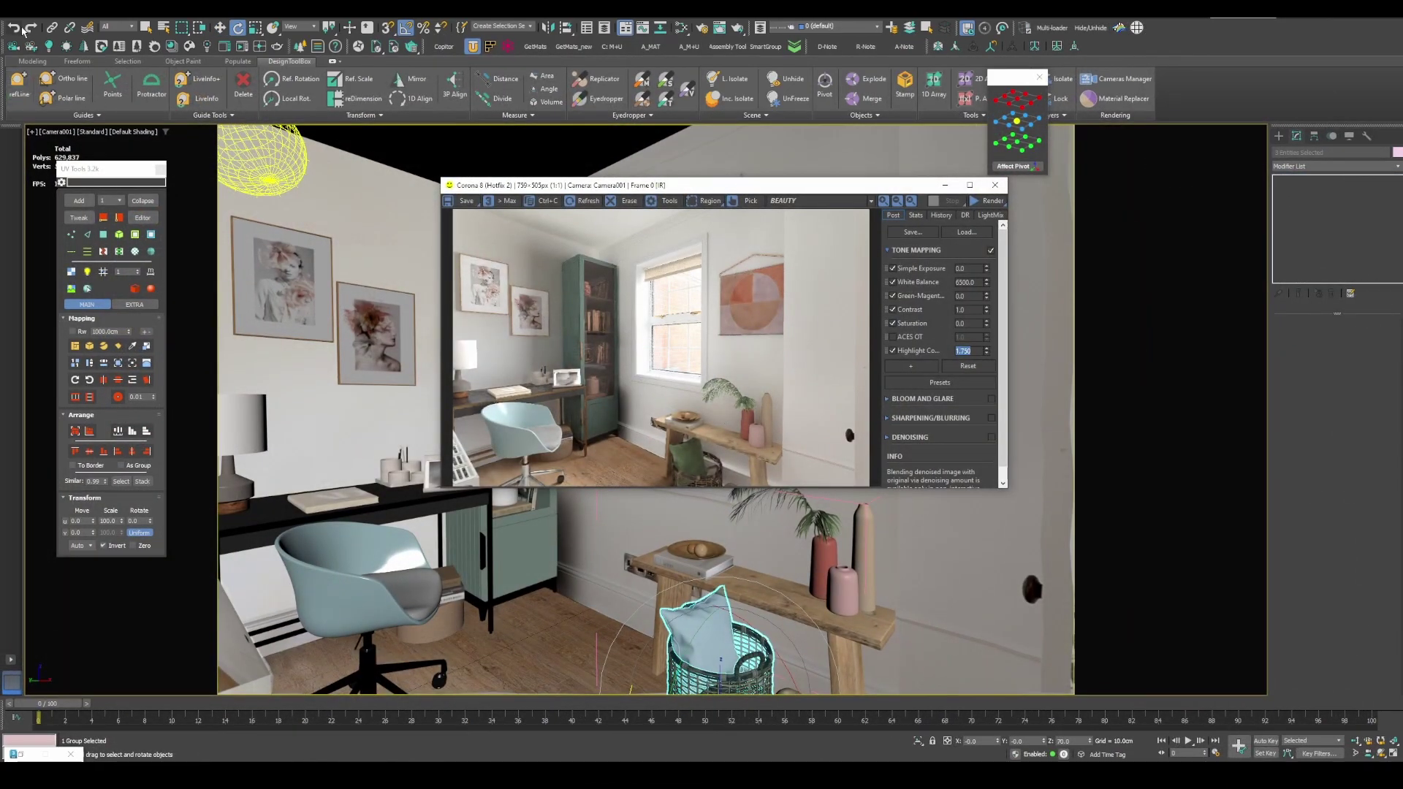
pyautogui.click(14, 13)
pyautogui.click(24, 120)
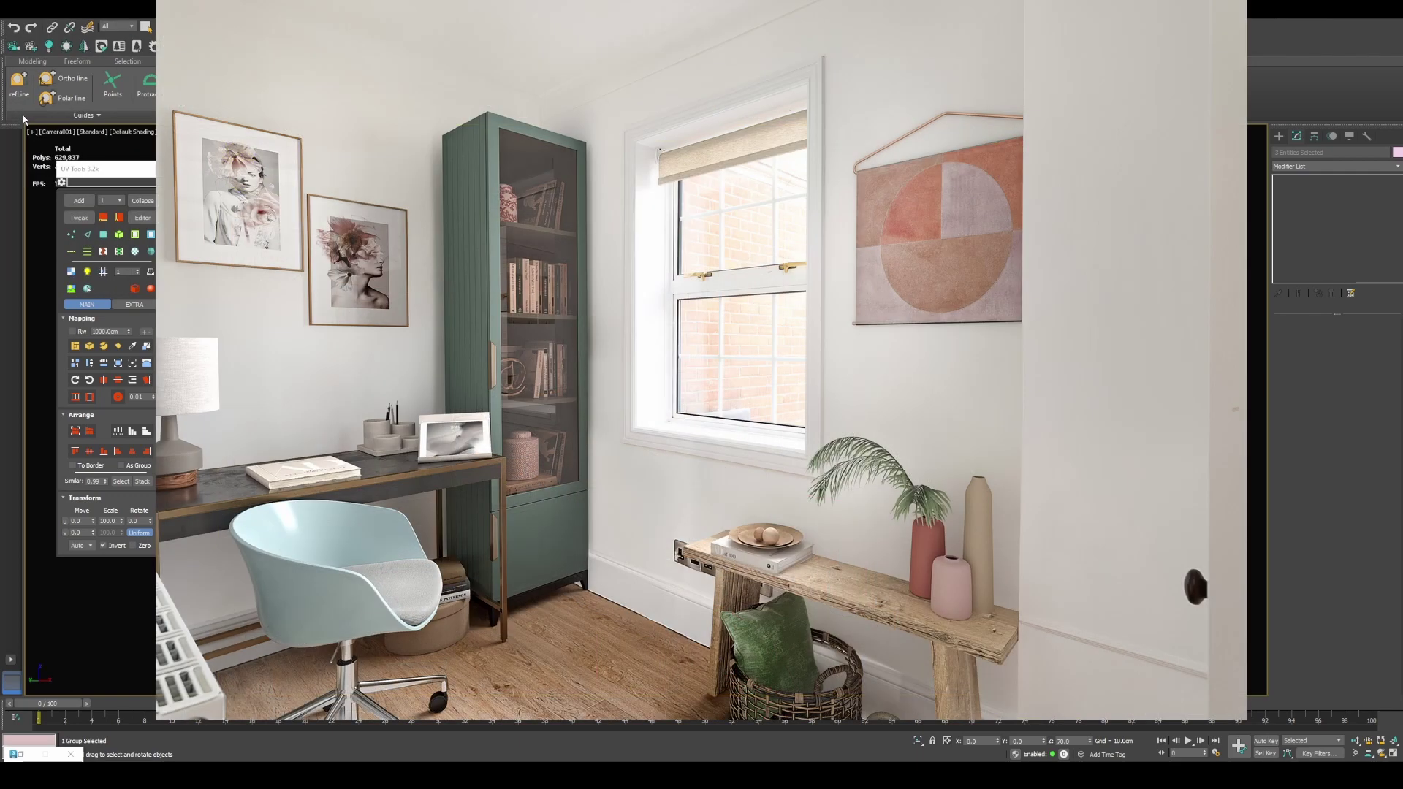